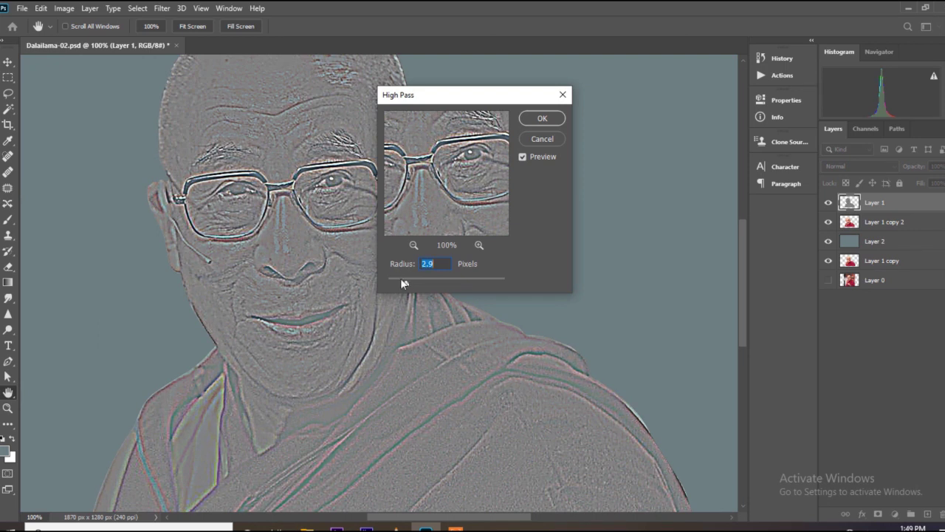
# Step: Apply the High Pass filter with a 2.9-pixel radius and set Layer 1's blend mode to Soft Light
pyautogui.click(547, 118)
pyautogui.click(854, 166)
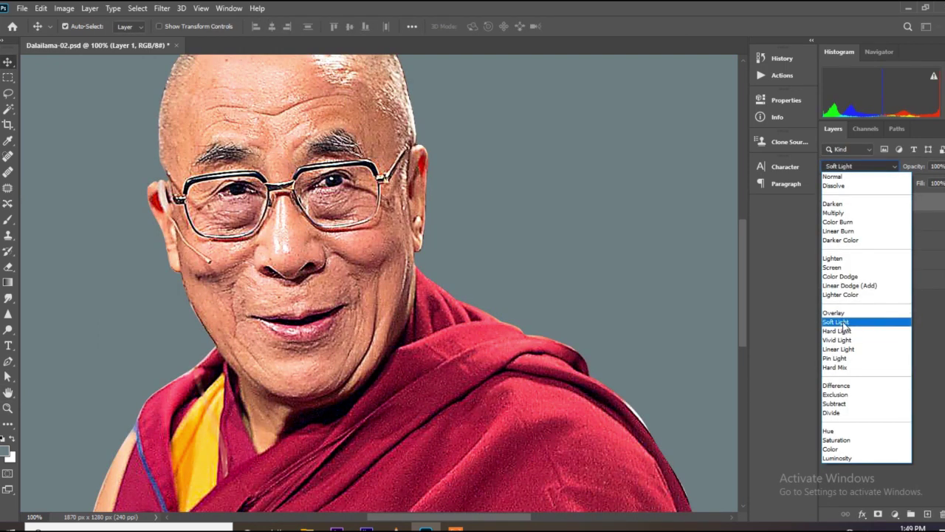
pyautogui.click(844, 323)
# Step: Merge the High Pass layer with Layer 1 copy 2 into a single layer
pyautogui.keyDown('ctrl'); pyautogui.click(879, 225); pyautogui.keyUp('ctrl')
pyautogui.rightClick(878, 224)
pyautogui.click(926, 211)
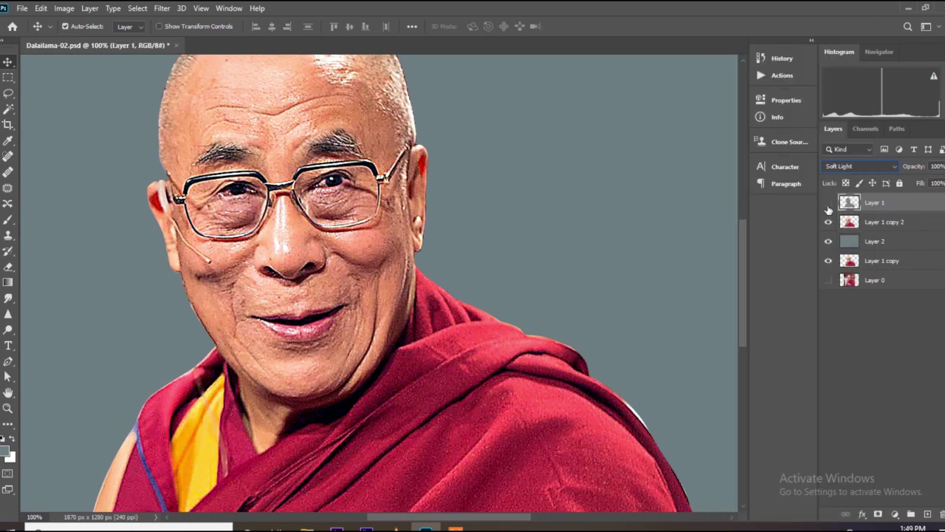
pyautogui.rightClick(869, 225)
pyautogui.click(739, 368)
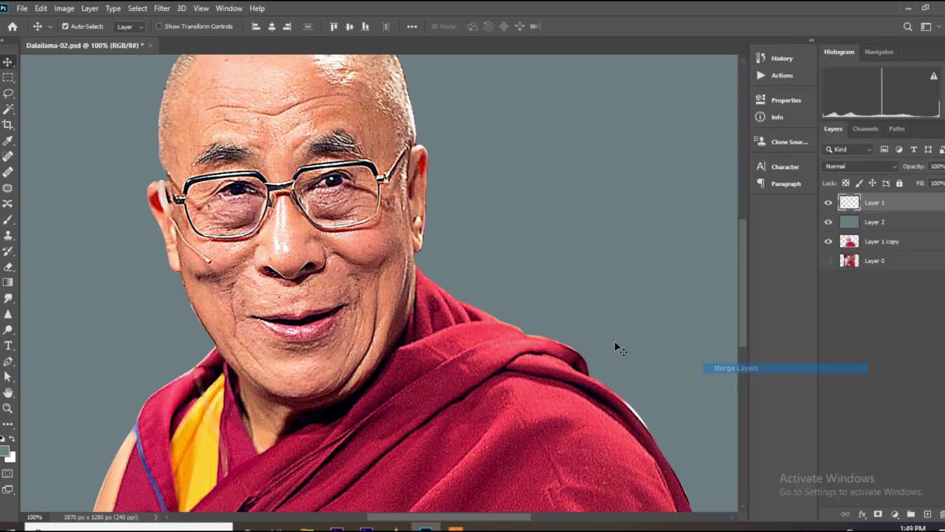
# Step: Smudge the left part of the robe's cut-off lower edge and the bare arm down into the background with a 90-pixel brush
pyautogui.scroll(-10, 446, 276)
pyautogui.scroll(2, 391, 323)
pyautogui.scroll(1, 389, 330)
pyautogui.moveTo(354, 264); pyautogui.dragTo(355, 273)
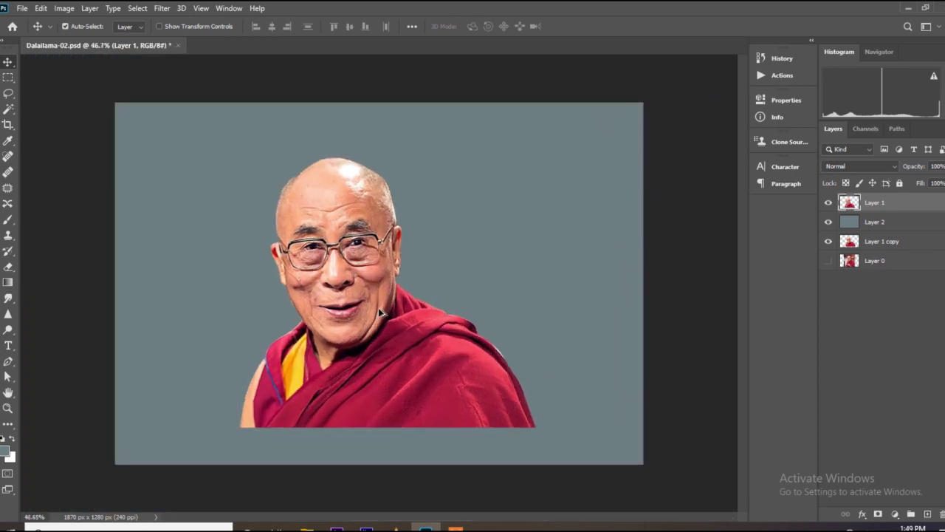
pyautogui.scroll(3, 362, 347)
pyautogui.click(7, 299)
pyautogui.scroll(-3, 366, 321)
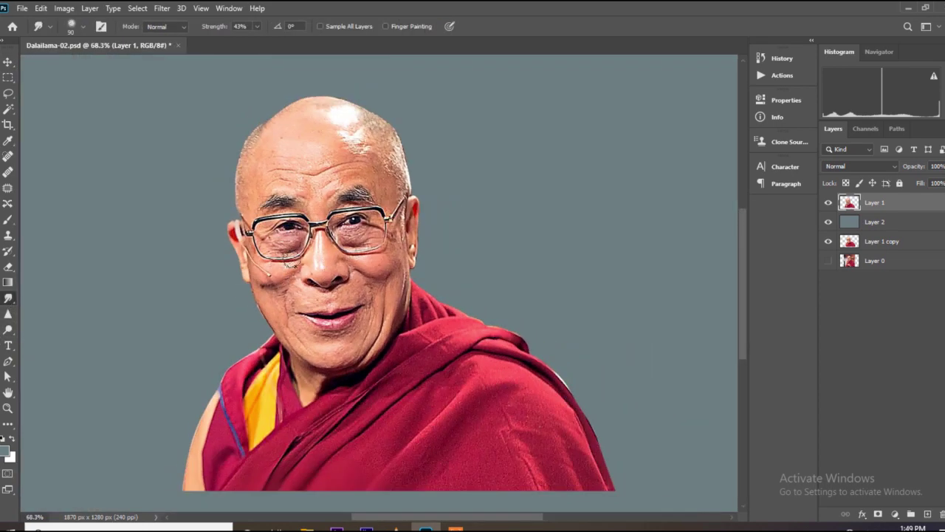
pyautogui.scroll(2, 392, 420)
pyautogui.moveTo(428, 422); pyautogui.dragTo(362, 482)
pyautogui.moveTo(329, 432); pyautogui.dragTo(250, 489)
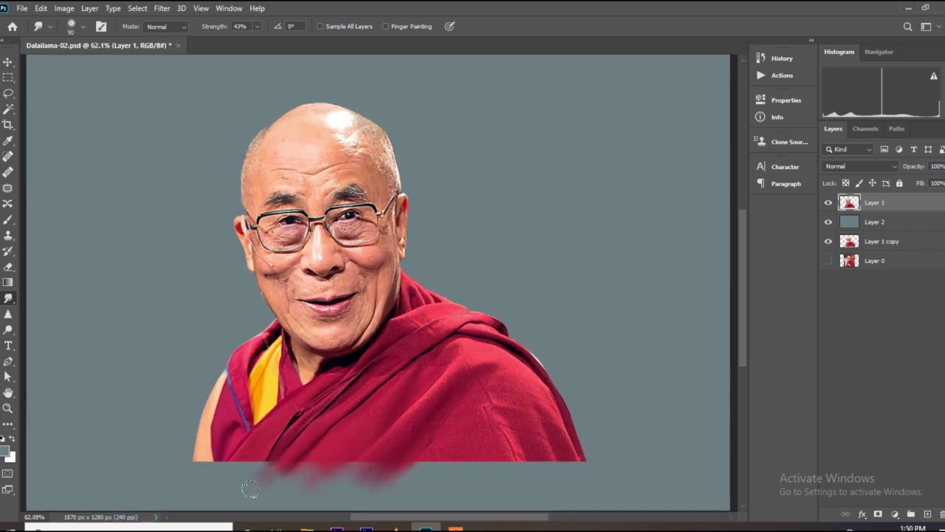
pyautogui.moveTo(209, 462); pyautogui.dragTo(206, 449)
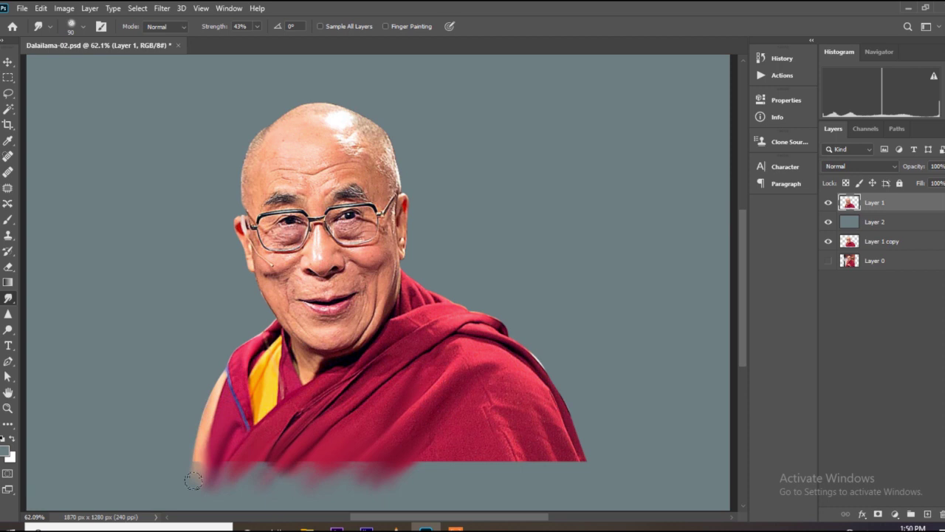
# Step: Smudge the right part of the robe's lower edge and the outer shoulder edge outward into the background
pyautogui.moveTo(417, 436)
pyautogui.mouseDown()
pyautogui.moveTo(443, 473)
pyautogui.moveTo(473, 484)
pyautogui.mouseUp()
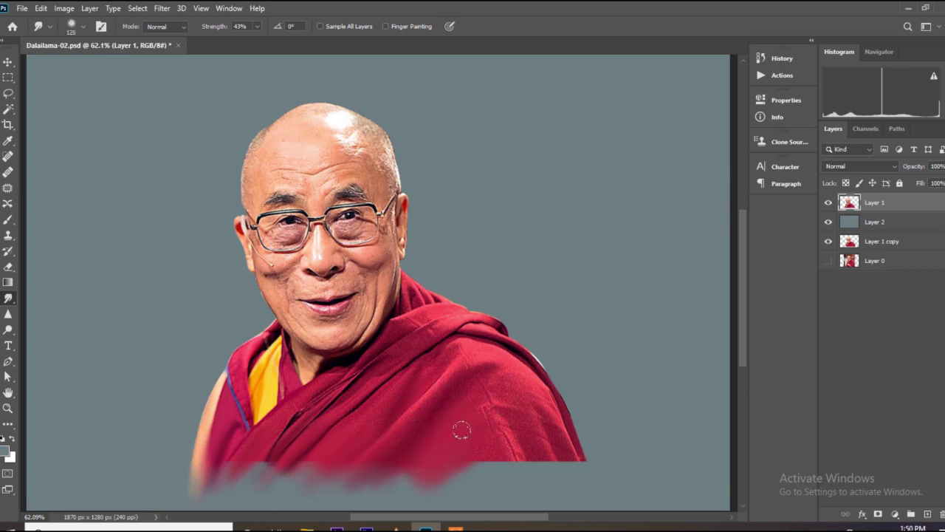
pyautogui.moveTo(462, 431)
pyautogui.mouseDown()
pyautogui.moveTo(496, 481)
pyautogui.moveTo(517, 487)
pyautogui.mouseUp()
pyautogui.moveTo(490, 407); pyautogui.dragTo(543, 476)
pyautogui.moveTo(536, 435); pyautogui.dragTo(563, 475)
pyautogui.moveTo(545, 423)
pyautogui.mouseDown()
pyautogui.moveTo(574, 480)
pyautogui.moveTo(585, 481)
pyautogui.mouseUp()
pyautogui.moveTo(532, 357); pyautogui.dragTo(568, 411)
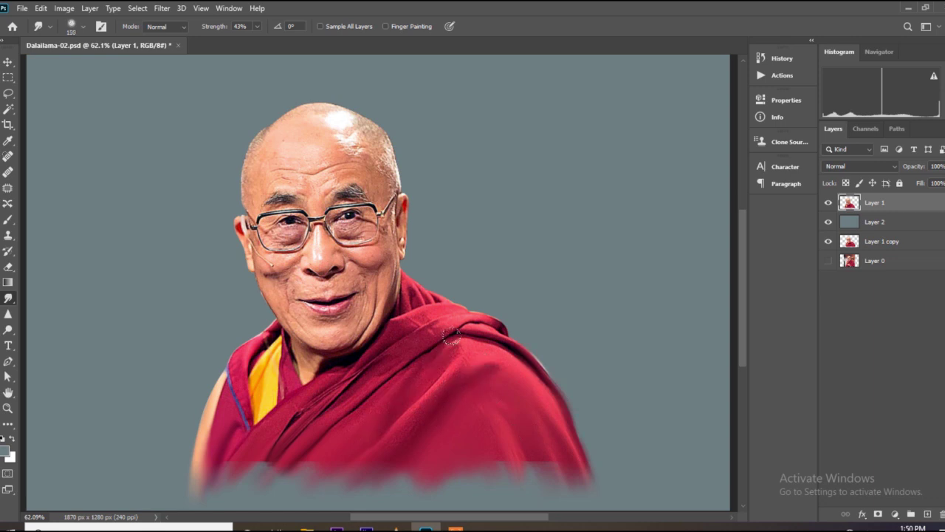
# Step: Smudge along the robe's folds across the chest and right shoulder to smooth out the fabric texture
pyautogui.scroll(2, 451, 336)
pyautogui.press(']')
pyautogui.moveTo(284, 449); pyautogui.dragTo(359, 357)
pyautogui.press(']')
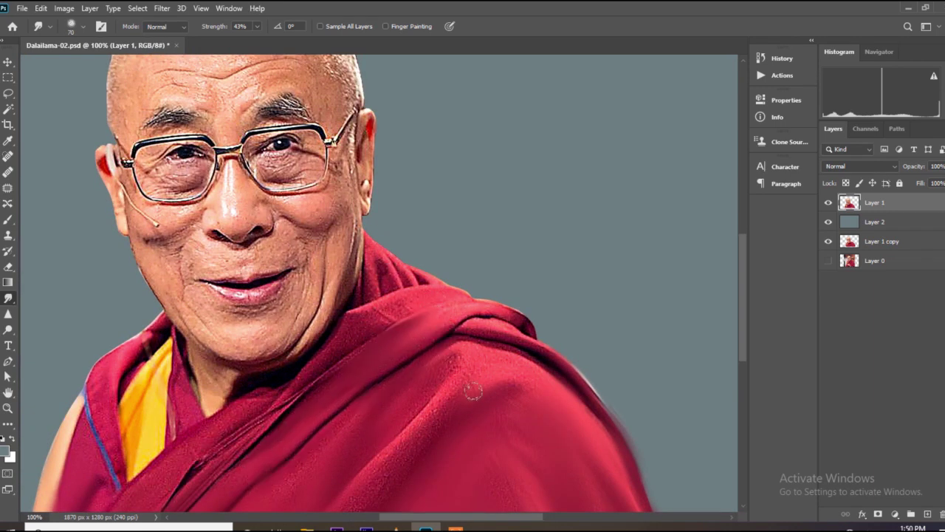
pyautogui.moveTo(457, 330)
pyautogui.mouseDown()
pyautogui.moveTo(554, 368)
pyautogui.moveTo(507, 352)
pyautogui.moveTo(520, 327)
pyautogui.moveTo(627, 448)
pyautogui.mouseUp()
pyautogui.press(']')
pyautogui.moveTo(483, 375); pyautogui.dragTo(585, 406)
pyautogui.moveTo(423, 293)
pyautogui.mouseDown()
pyautogui.moveTo(357, 317)
pyautogui.moveTo(203, 473)
pyautogui.mouseUp()
pyautogui.press('space')
pyautogui.moveTo(262, 408)
pyautogui.mouseDown()
pyautogui.moveTo(193, 471)
pyautogui.moveTo(324, 371)
pyautogui.mouseUp()
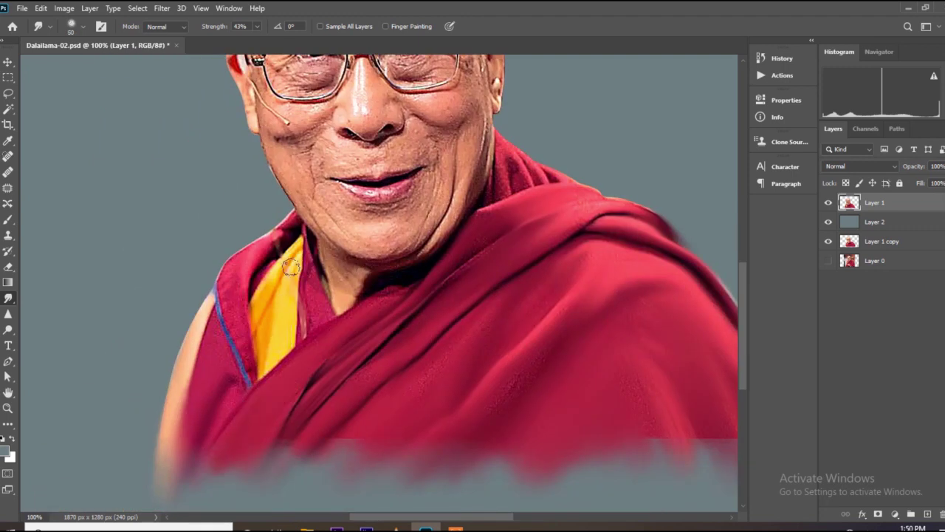
# Step: Smudge the yellow cloth, the blue-trimmed collar edge and the lower left folds into smooth strokes
pyautogui.press('[')
pyautogui.moveTo(303, 235); pyautogui.dragTo(304, 269)
pyautogui.moveTo(360, 310); pyautogui.dragTo(249, 386)
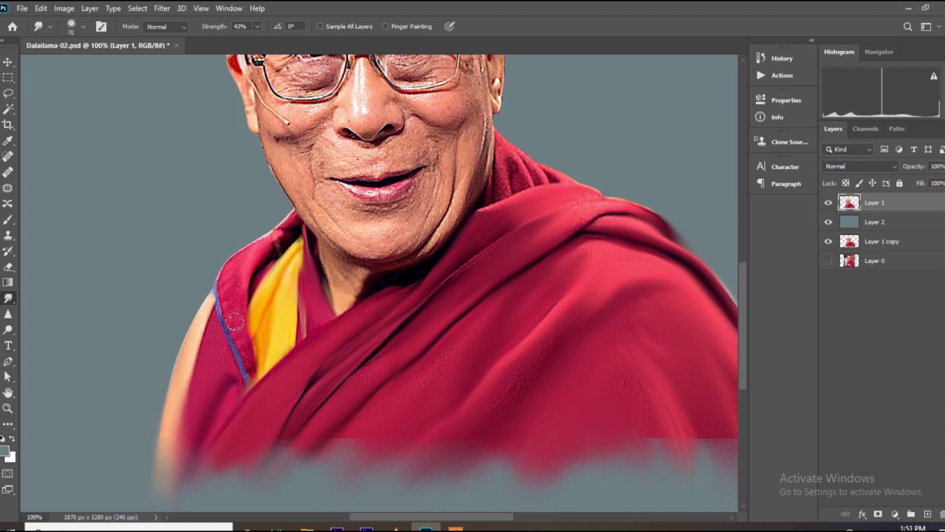
pyautogui.moveTo(235, 277); pyautogui.dragTo(223, 311)
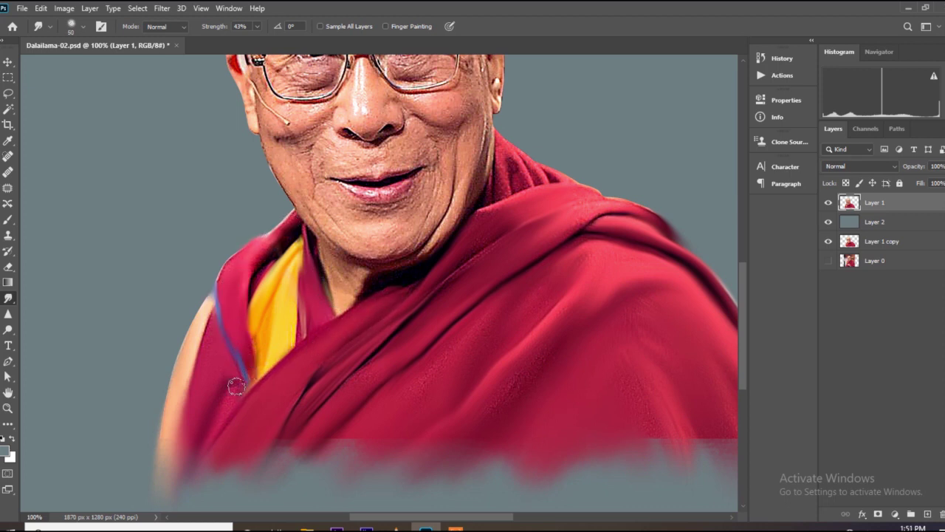
pyautogui.moveTo(349, 414); pyautogui.dragTo(336, 456)
pyautogui.moveTo(297, 433); pyautogui.dragTo(285, 460)
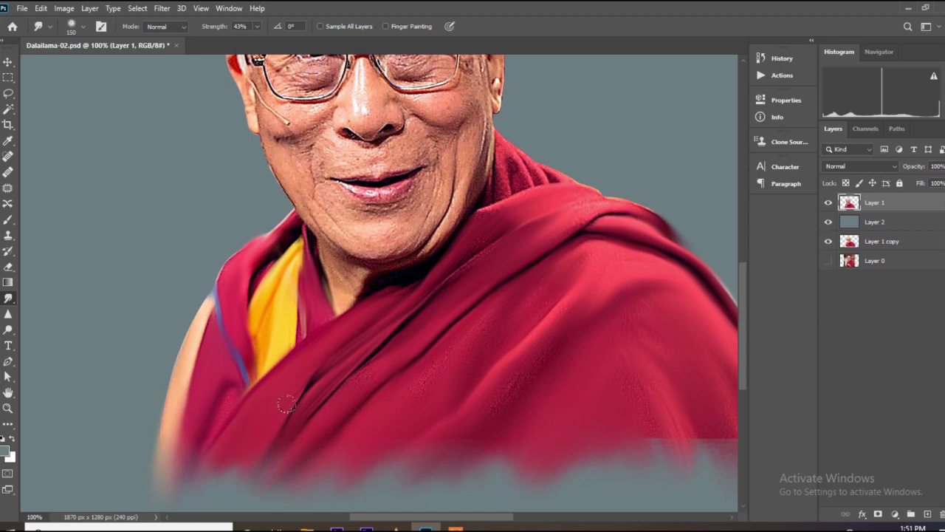
# Step: Enlarge the Smudge brush to 250 pixels and fade the robe's lower edge into the background
pyautogui.scroll(-4, 332, 380)
pyautogui.press(']')
pyautogui.press(']')
pyautogui.press(']')
pyautogui.moveTo(437, 437)
pyautogui.mouseDown()
pyautogui.moveTo(423, 405)
pyautogui.moveTo(396, 425)
pyautogui.moveTo(361, 431)
pyautogui.moveTo(378, 399)
pyautogui.moveTo(413, 398)
pyautogui.moveTo(405, 449)
pyautogui.moveTo(463, 410)
pyautogui.moveTo(455, 397)
pyautogui.moveTo(475, 385)
pyautogui.moveTo(519, 434)
pyautogui.moveTo(465, 425)
pyautogui.moveTo(481, 410)
pyautogui.moveTo(540, 436)
pyautogui.mouseUp()
pyautogui.moveTo(363, 435)
pyautogui.mouseDown()
pyautogui.moveTo(331, 445)
pyautogui.moveTo(333, 427)
pyautogui.moveTo(277, 451)
pyautogui.moveTo(282, 434)
pyautogui.moveTo(348, 432)
pyautogui.moveTo(344, 452)
pyautogui.moveTo(372, 390)
pyautogui.moveTo(414, 381)
pyautogui.moveTo(387, 455)
pyautogui.moveTo(345, 410)
pyautogui.mouseUp()
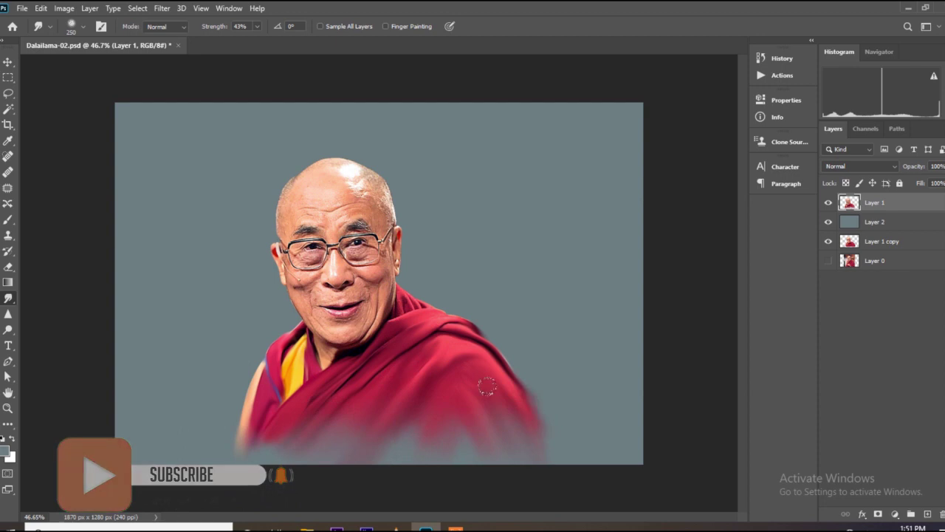
# Step: Blend the bare arm and the remaining lower robe edge into the background with 125- to 200-pixel Smudge strokes
pyautogui.scroll(-1, 489, 445)
pyautogui.moveTo(263, 430)
pyautogui.mouseDown()
pyautogui.moveTo(256, 378)
pyautogui.moveTo(264, 408)
pyautogui.mouseUp()
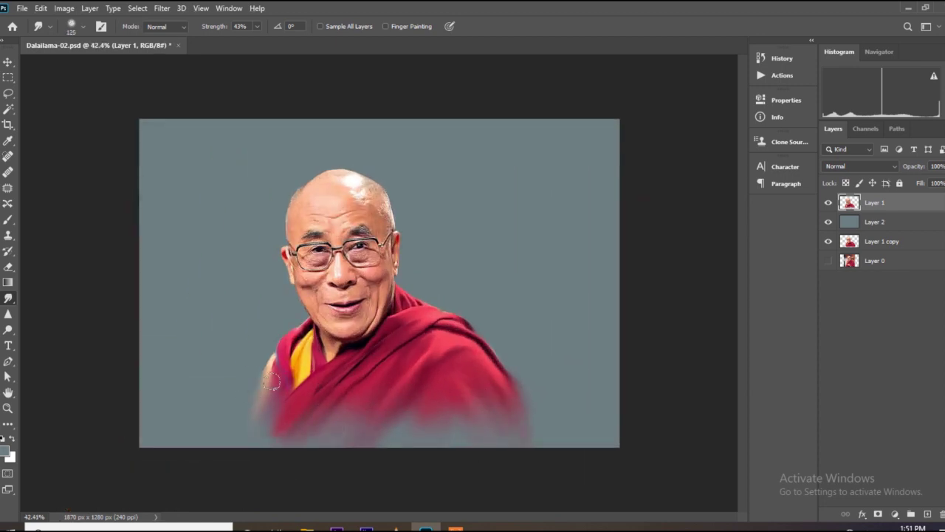
pyautogui.moveTo(277, 408); pyautogui.dragTo(269, 434)
pyautogui.press(']')
pyautogui.moveTo(345, 432); pyautogui.dragTo(388, 428)
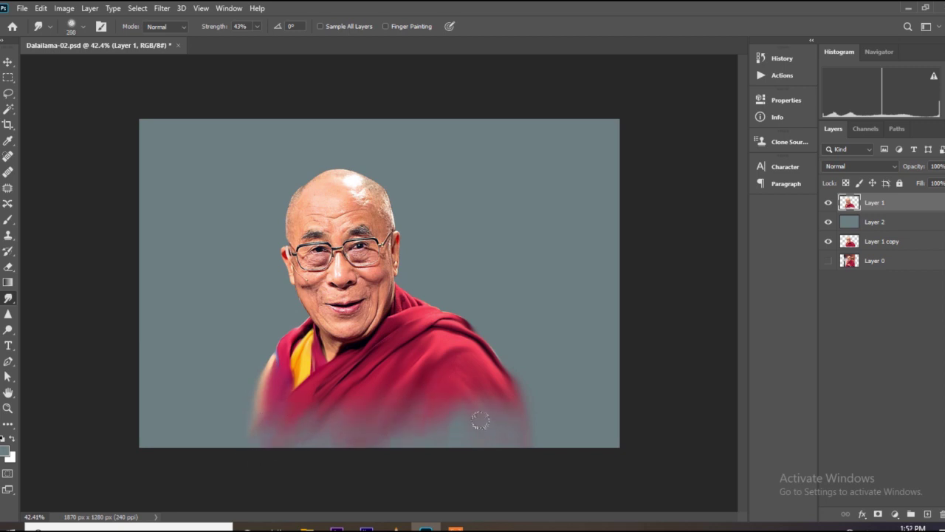
# Step: Smooth the robe's folds beside the neck and along the right shoulder edge with a Smudge brush of about 45 pixels
pyautogui.scroll(12, 392, 296)
pyautogui.press('[')
pyautogui.press('[')
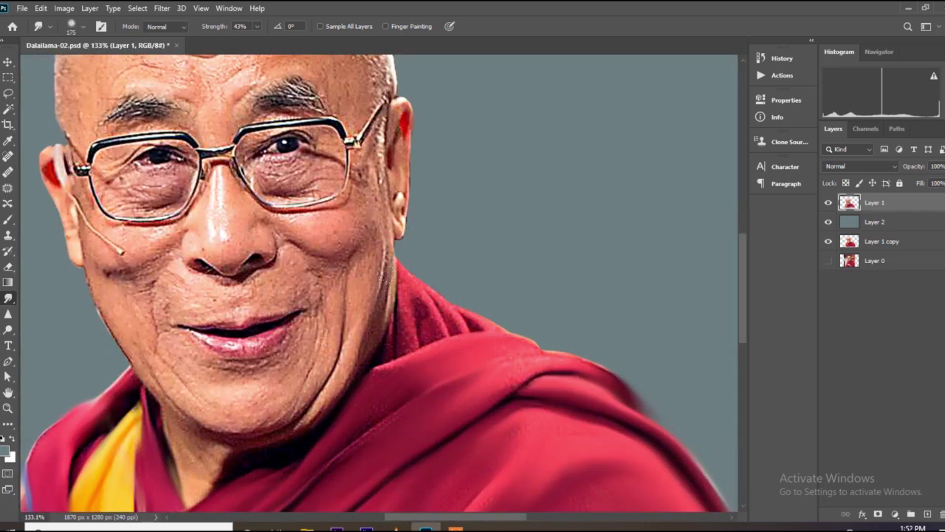
pyautogui.scroll(4, 407, 297)
pyautogui.press(']')
pyautogui.moveTo(397, 272)
pyautogui.mouseDown()
pyautogui.moveTo(411, 368)
pyautogui.moveTo(391, 343)
pyautogui.moveTo(402, 312)
pyautogui.moveTo(432, 338)
pyautogui.moveTo(421, 289)
pyautogui.moveTo(475, 342)
pyautogui.moveTo(424, 272)
pyautogui.moveTo(504, 342)
pyautogui.moveTo(451, 350)
pyautogui.mouseUp()
pyautogui.moveTo(549, 356); pyautogui.dragTo(604, 357)
pyautogui.scroll(-3, 535, 377)
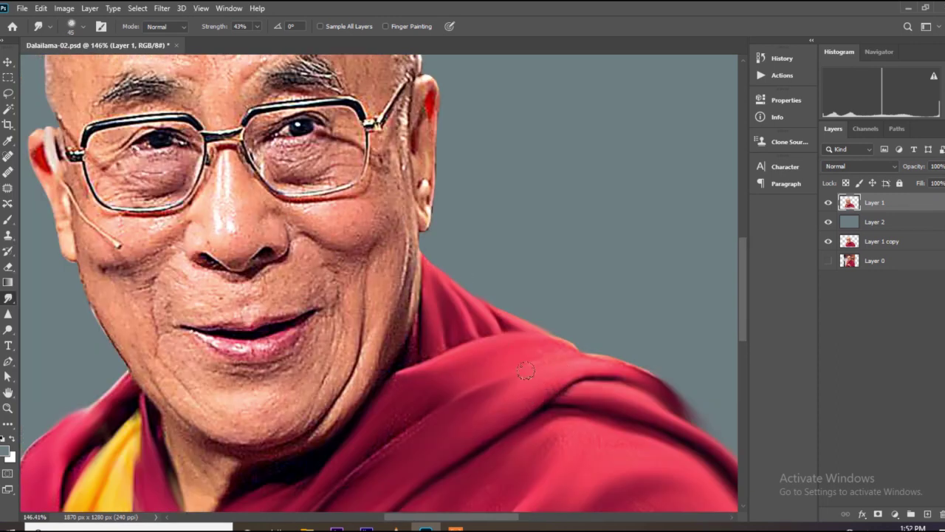
pyautogui.moveTo(507, 404); pyautogui.dragTo(635, 220)
# Step: Smooth the skin of the left jaw and the chin below the lips with a 20- to 30-pixel Smudge brush
pyautogui.scroll(-4, 416, 344)
pyautogui.scroll(5, 359, 348)
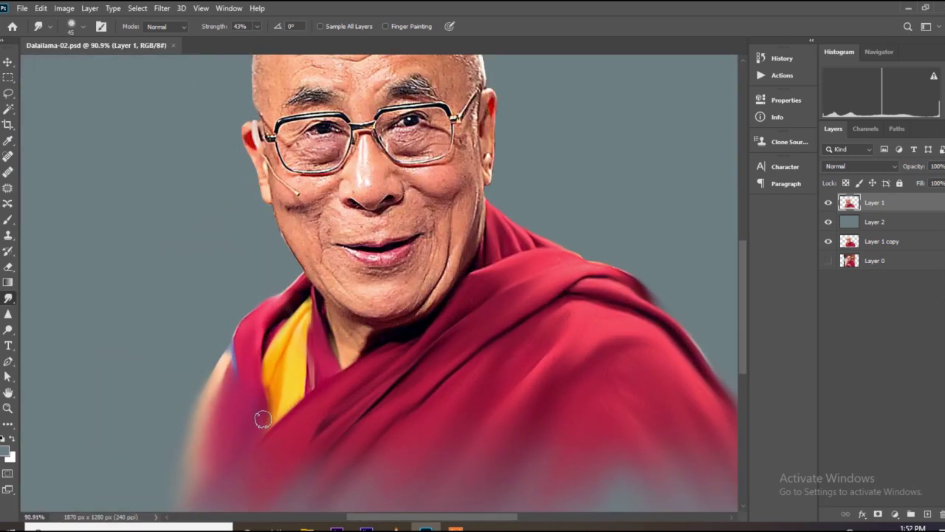
pyautogui.scroll(-5, 222, 321)
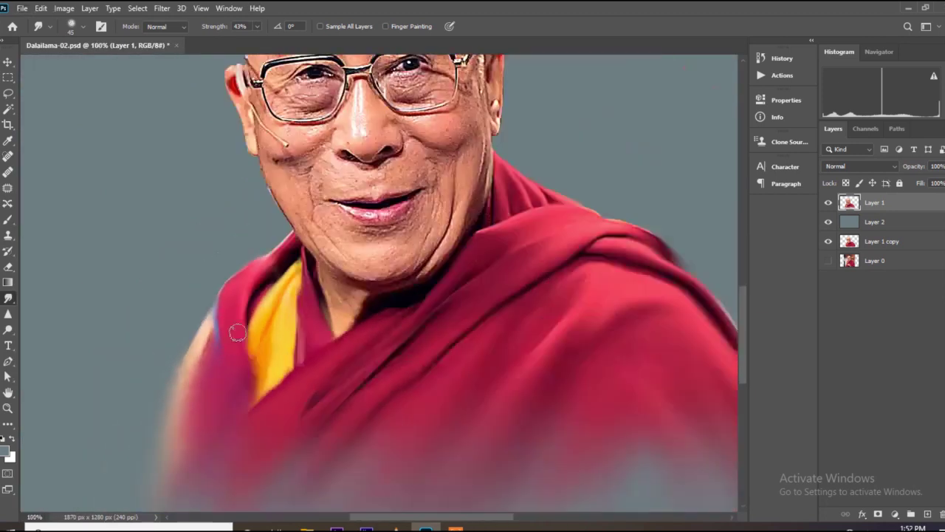
pyautogui.scroll(3, 329, 314)
pyautogui.scroll(4, 329, 314)
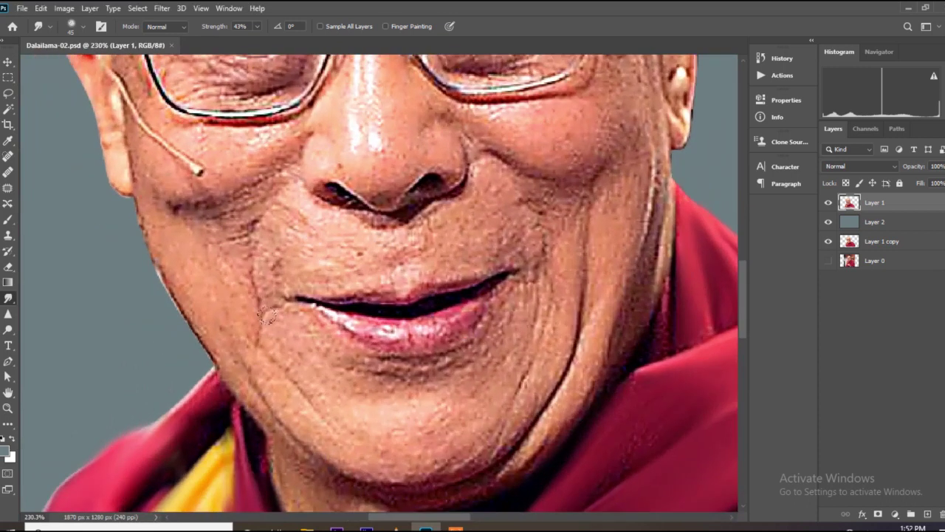
pyautogui.moveTo(158, 226)
pyautogui.mouseDown()
pyautogui.moveTo(215, 335)
pyautogui.moveTo(316, 448)
pyautogui.moveTo(312, 408)
pyautogui.moveTo(356, 428)
pyautogui.mouseUp()
pyautogui.scroll(2, 319, 364)
pyautogui.moveTo(319, 364)
pyautogui.mouseDown()
pyautogui.moveTo(425, 387)
pyautogui.moveTo(458, 367)
pyautogui.moveTo(448, 354)
pyautogui.moveTo(475, 363)
pyautogui.moveTo(556, 288)
pyautogui.moveTo(428, 358)
pyautogui.moveTo(295, 306)
pyautogui.mouseUp()
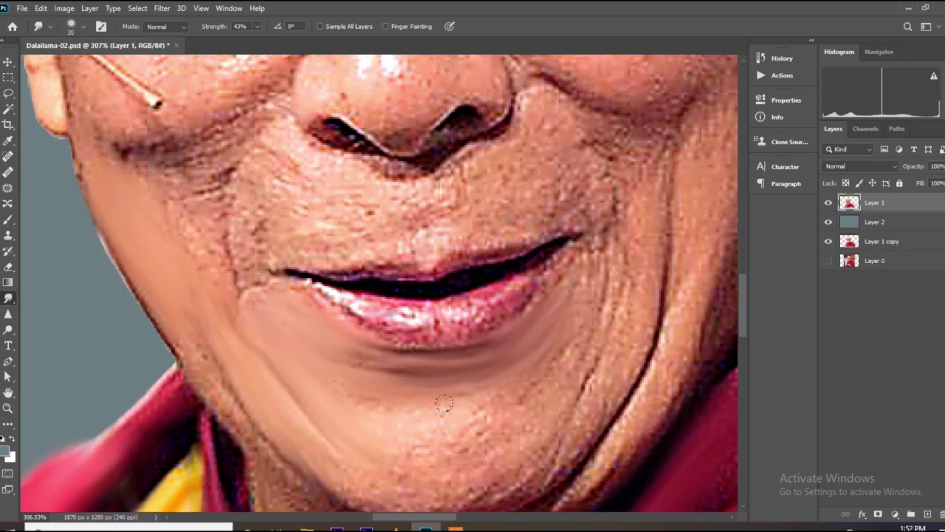
pyautogui.moveTo(485, 413); pyautogui.dragTo(617, 208)
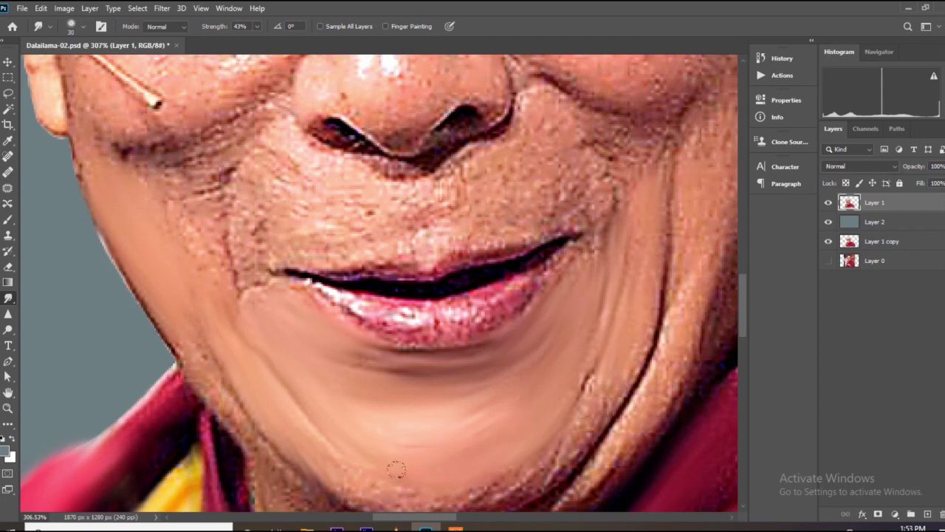
# Step: Smudge along the jaw creases to the right of the mouth to smooth the skin down to the chin
pyautogui.scroll(-2, 418, 470)
pyautogui.scroll(-2, 444, 455)
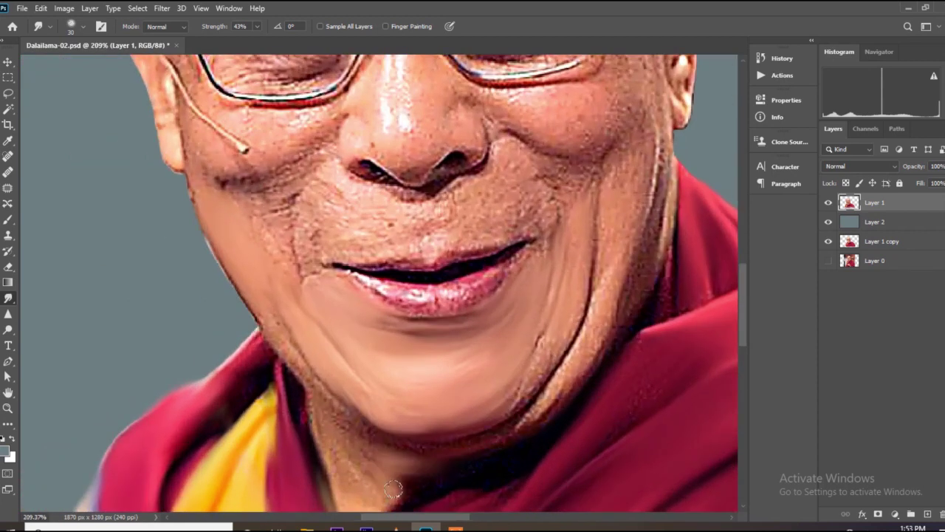
pyautogui.scroll(4, 532, 402)
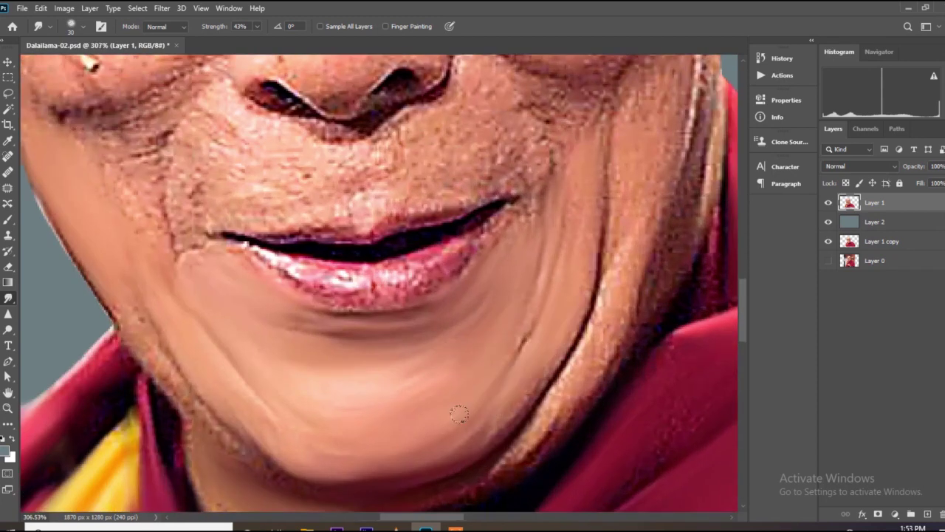
pyautogui.moveTo(585, 325); pyautogui.dragTo(538, 408)
pyautogui.moveTo(619, 235); pyautogui.dragTo(491, 474)
pyautogui.scroll(-4, 491, 472)
pyautogui.scroll(3, 656, 316)
pyautogui.press(']')
pyautogui.press(']')
pyautogui.moveTo(531, 232); pyautogui.dragTo(514, 376)
pyautogui.moveTo(564, 189); pyautogui.dragTo(501, 403)
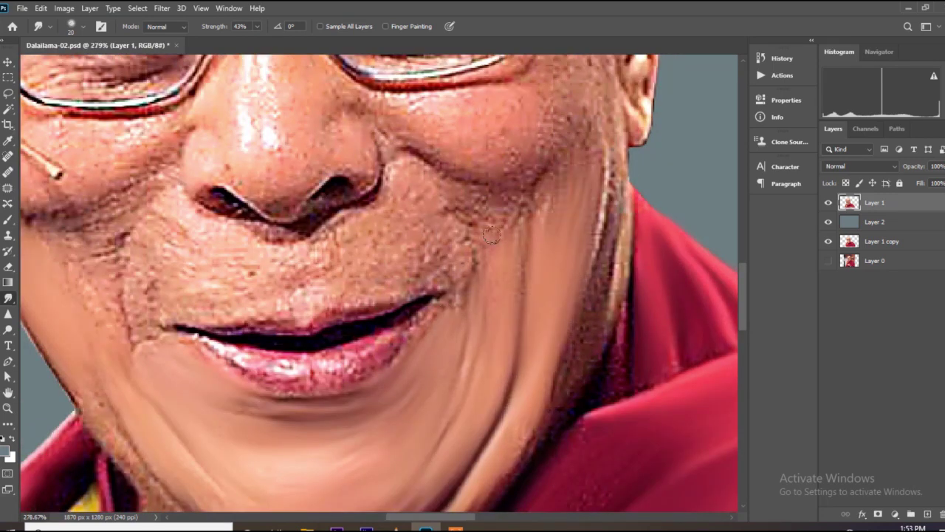
# Step: Smooth the right cheek below the glasses and the skin in front of the ear with a 25- to 30-pixel Smudge brush
pyautogui.moveTo(464, 193)
pyautogui.mouseDown()
pyautogui.moveTo(509, 226)
pyautogui.moveTo(531, 208)
pyautogui.moveTo(517, 172)
pyautogui.moveTo(556, 105)
pyautogui.mouseUp()
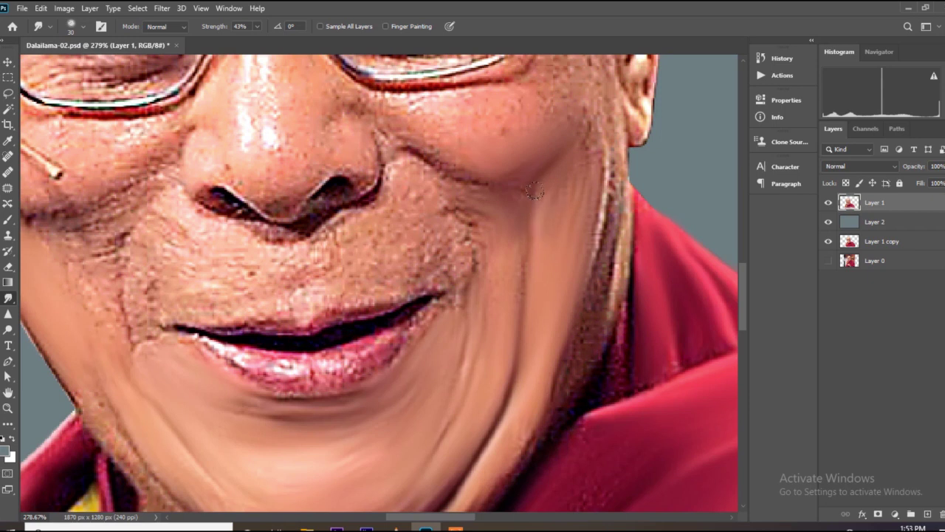
pyautogui.scroll(3, 584, 133)
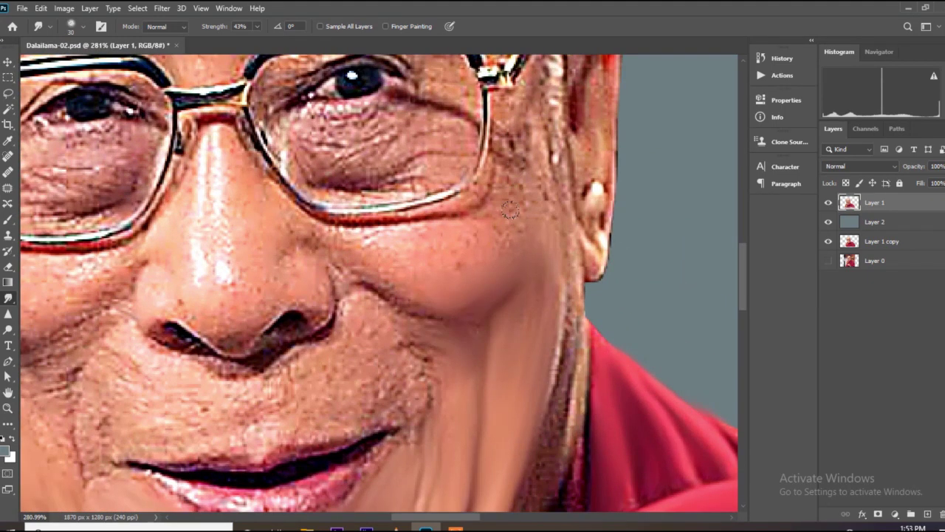
pyautogui.moveTo(507, 147)
pyautogui.mouseDown()
pyautogui.moveTo(477, 201)
pyautogui.moveTo(347, 232)
pyautogui.moveTo(480, 231)
pyautogui.moveTo(386, 253)
pyautogui.mouseUp()
pyautogui.moveTo(412, 289); pyautogui.dragTo(489, 265)
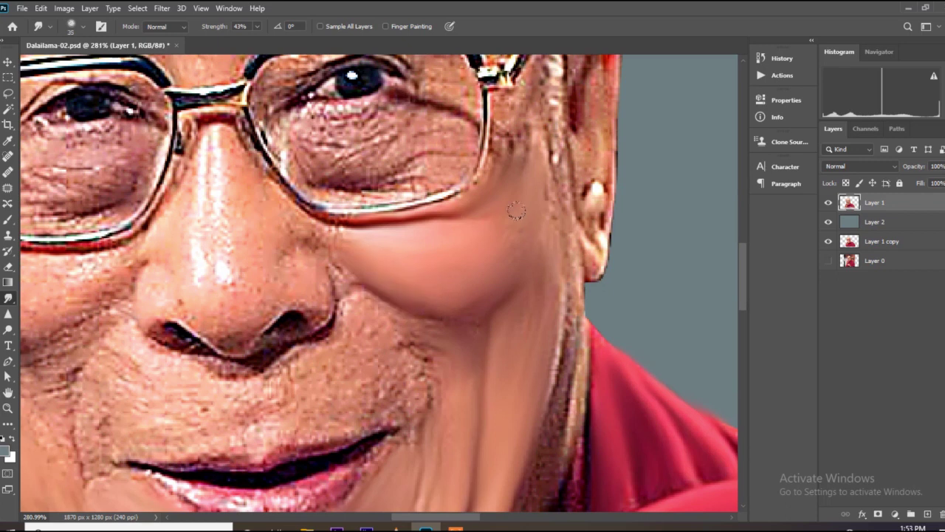
pyautogui.moveTo(523, 155); pyautogui.dragTo(529, 133)
pyautogui.moveTo(546, 93); pyautogui.dragTo(558, 381)
# Step: Smooth the left cheek from the smile line up to the glasses and ear with Smudge strokes
pyautogui.scroll(-3, 515, 316)
pyautogui.scroll(-2, 317, 318)
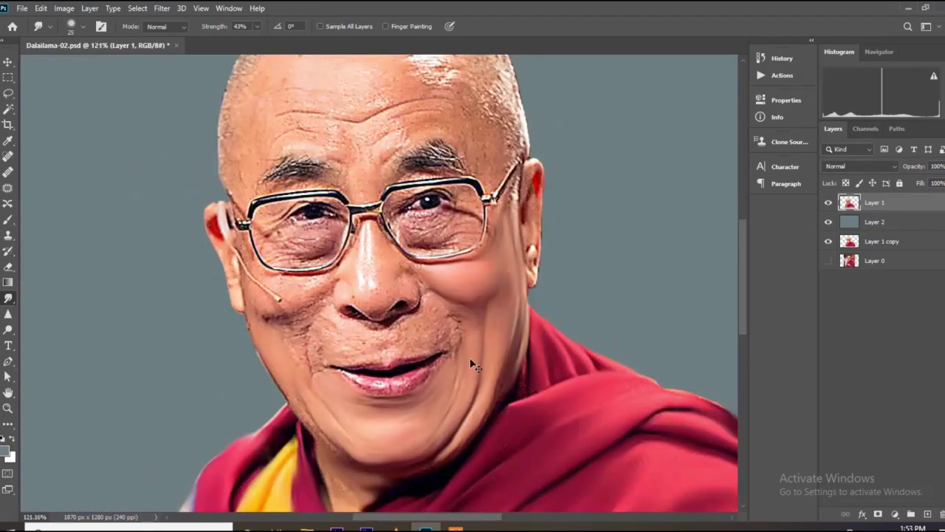
pyautogui.scroll(3, 383, 241)
pyautogui.scroll(2, 383, 241)
pyautogui.scroll(-3, 332, 222)
pyautogui.scroll(3, 272, 190)
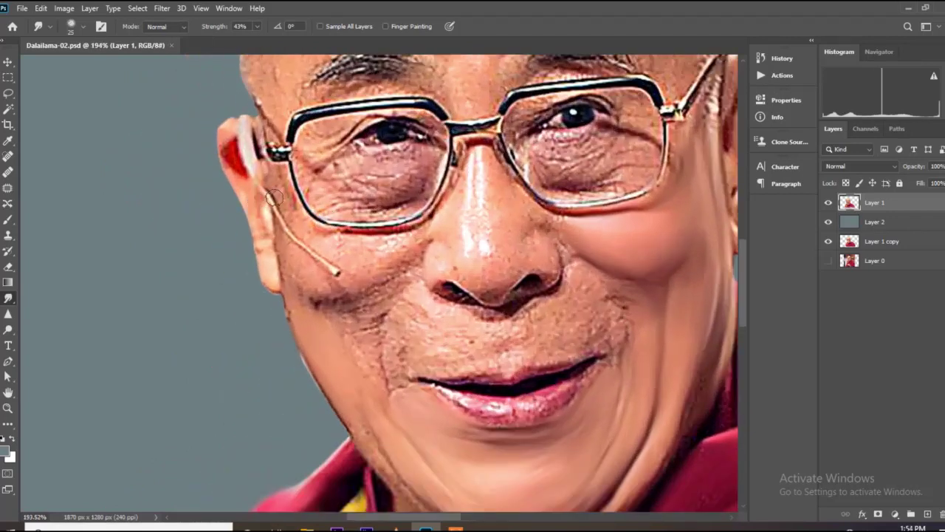
pyautogui.moveTo(363, 284)
pyautogui.mouseDown()
pyautogui.moveTo(319, 261)
pyautogui.moveTo(310, 308)
pyautogui.moveTo(417, 288)
pyautogui.moveTo(354, 310)
pyautogui.moveTo(414, 292)
pyautogui.moveTo(400, 334)
pyautogui.moveTo(365, 356)
pyautogui.moveTo(393, 389)
pyautogui.moveTo(385, 413)
pyautogui.mouseUp()
pyautogui.moveTo(302, 316); pyautogui.dragTo(361, 334)
pyautogui.moveTo(361, 334)
pyautogui.mouseDown()
pyautogui.moveTo(298, 317)
pyautogui.moveTo(379, 325)
pyautogui.mouseUp()
pyautogui.moveTo(344, 254)
pyautogui.mouseDown()
pyautogui.moveTo(292, 201)
pyautogui.moveTo(275, 164)
pyautogui.mouseUp()
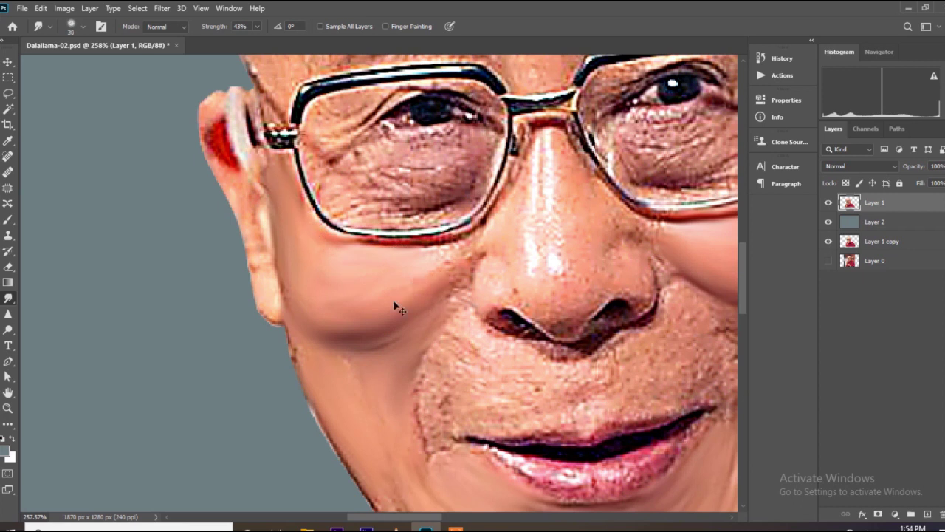
# Step: Smooth the skin between the nose and the upper lip with a Smudge brush of about 25 pixels
pyautogui.scroll(1, 422, 338)
pyautogui.moveTo(375, 326)
pyautogui.mouseDown()
pyautogui.moveTo(410, 289)
pyautogui.moveTo(387, 365)
pyautogui.moveTo(436, 344)
pyautogui.mouseUp()
pyautogui.moveTo(436, 389)
pyautogui.mouseDown()
pyautogui.moveTo(493, 356)
pyautogui.moveTo(559, 342)
pyautogui.moveTo(555, 398)
pyautogui.moveTo(585, 336)
pyautogui.moveTo(666, 254)
pyautogui.moveTo(482, 291)
pyautogui.moveTo(513, 282)
pyautogui.moveTo(536, 378)
pyautogui.mouseUp()
pyautogui.scroll(5, 513, 290)
pyautogui.press('[')
pyautogui.press('[')
pyautogui.press('[')
pyautogui.press('[')
pyautogui.press(']')
pyautogui.press(']')
pyautogui.press(']')
pyautogui.scroll(-3, 532, 362)
pyautogui.moveTo(529, 339); pyautogui.dragTo(472, 366)
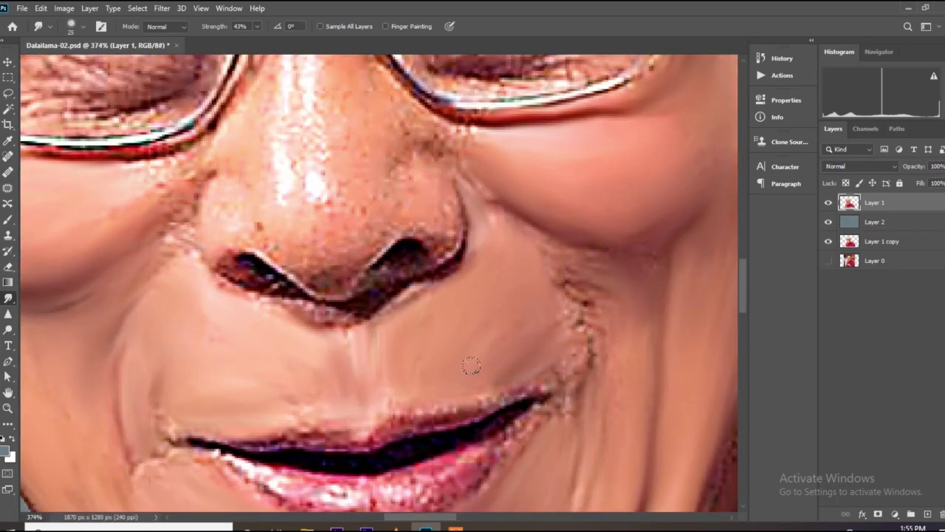
# Step: Smudge the dark crease beside the right corner of the mouth with a 10- to 20-pixel brush
pyautogui.scroll(-6, 473, 328)
pyautogui.scroll(6, 489, 317)
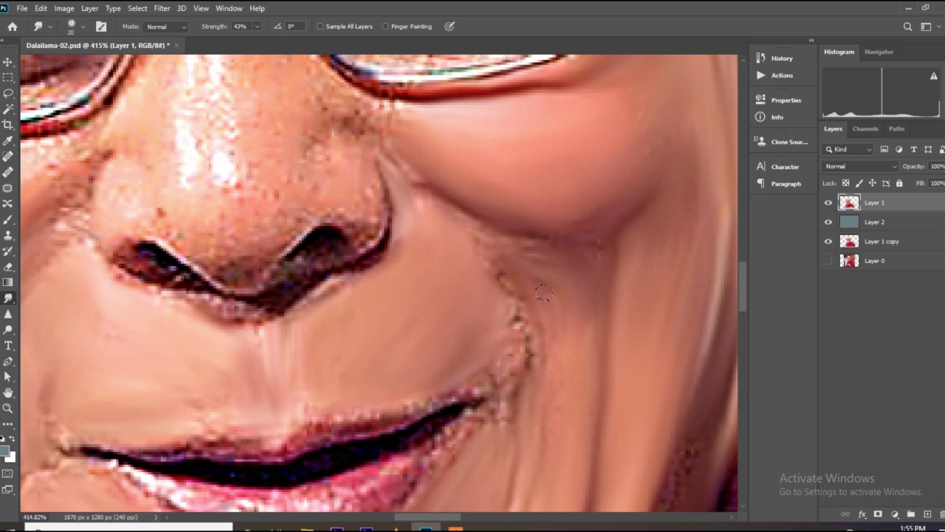
pyautogui.moveTo(542, 239); pyautogui.dragTo(520, 332)
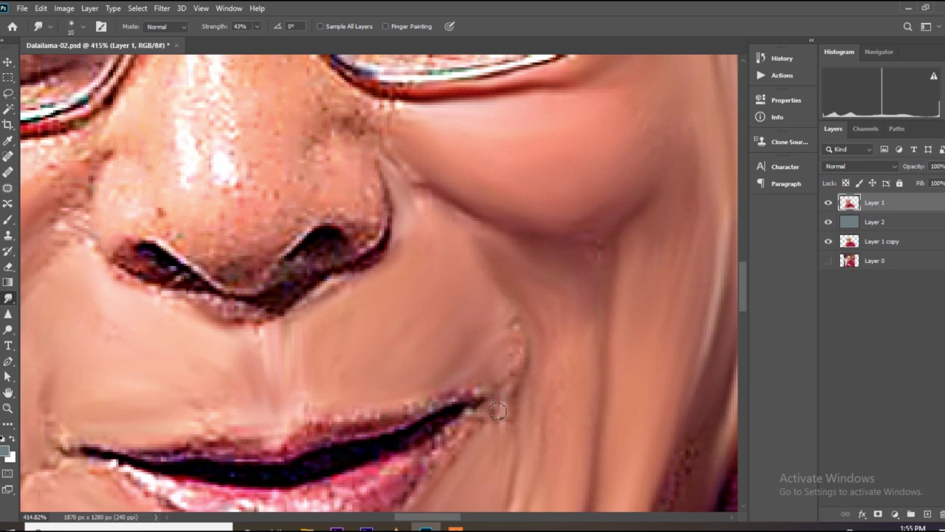
pyautogui.press(']')
pyautogui.scroll(-5, 479, 446)
pyautogui.scroll(4, 472, 369)
pyautogui.scroll(-4, 460, 321)
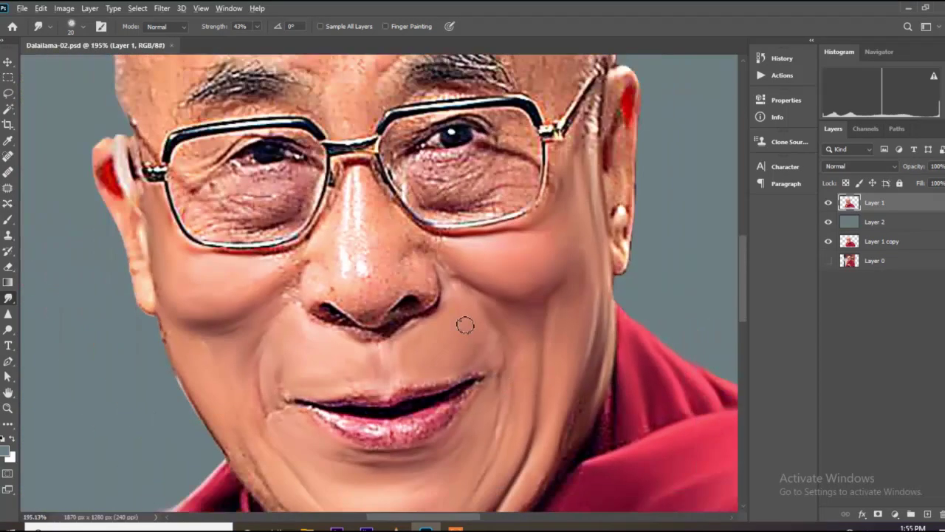
# Step: Smooth the skin and crease around the left corner of the mouth with a 15-pixel Smudge brush
pyautogui.scroll(5, 460, 320)
pyautogui.moveTo(330, 369); pyautogui.dragTo(300, 397)
pyautogui.scroll(2, 309, 316)
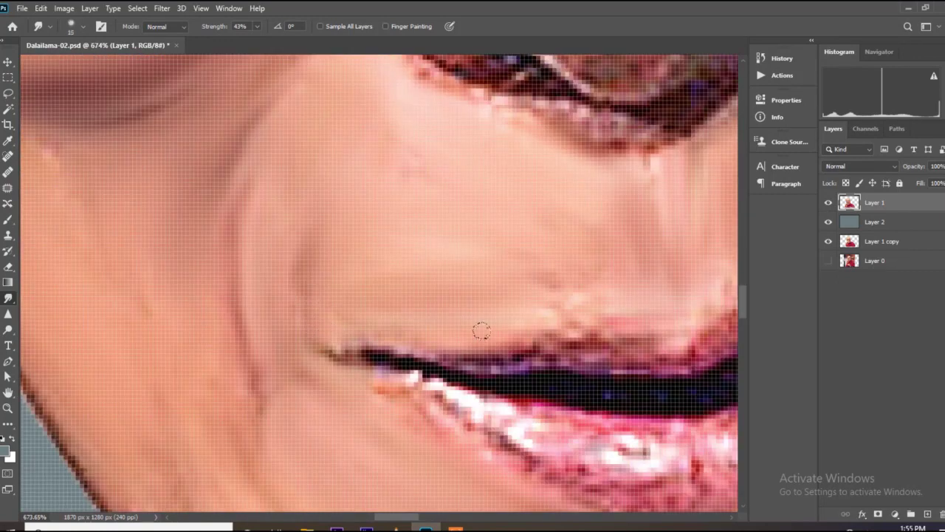
pyautogui.scroll(-3, 406, 327)
pyautogui.scroll(-5, 384, 320)
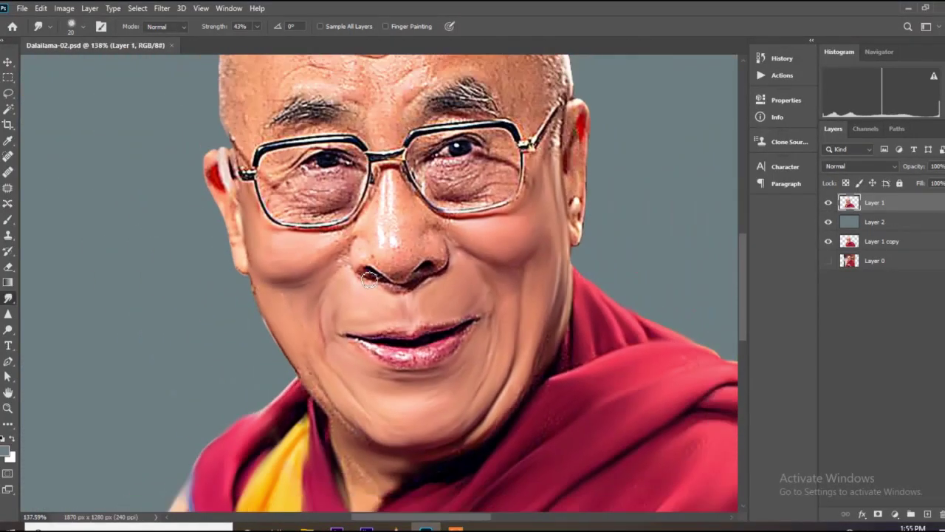
# Step: Enlarge the Smudge brush and smooth the inner left cheek from the smile line up beside the nose
pyautogui.scroll(5, 369, 279)
pyautogui.press(']')
pyautogui.press(']')
pyautogui.press(']')
pyautogui.moveTo(295, 322)
pyautogui.mouseDown()
pyautogui.moveTo(346, 281)
pyautogui.moveTo(286, 193)
pyautogui.moveTo(348, 164)
pyautogui.moveTo(415, 96)
pyautogui.mouseUp()
pyautogui.scroll(-2, 327, 276)
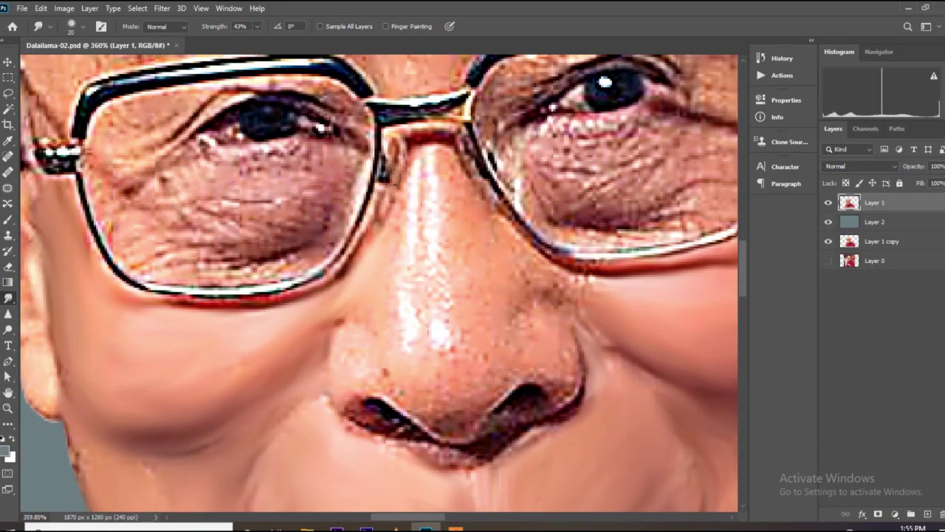
# Step: Smooth the left side, left wing and tip of the nose with a Smudge brush of about 20 pixels
pyautogui.press(']')
pyautogui.moveTo(393, 174); pyautogui.dragTo(381, 242)
pyautogui.moveTo(381, 379)
pyautogui.mouseDown()
pyautogui.moveTo(427, 409)
pyautogui.moveTo(488, 403)
pyautogui.moveTo(478, 349)
pyautogui.moveTo(421, 371)
pyautogui.mouseUp()
pyautogui.press('[')
pyautogui.moveTo(518, 310); pyautogui.dragTo(520, 327)
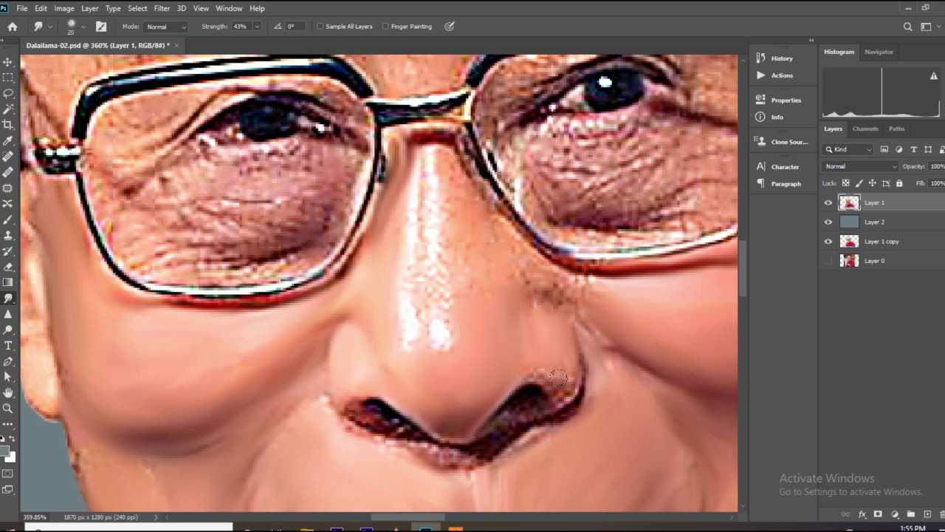
# Step: Smudge the nostrils, the right wing and the lower edge of the nose, using a 10-pixel brush for fine edges
pyautogui.scroll(7, 557, 399)
pyautogui.moveTo(559, 389)
pyautogui.mouseDown()
pyautogui.moveTo(513, 364)
pyautogui.moveTo(545, 404)
pyautogui.moveTo(430, 443)
pyautogui.mouseUp()
pyautogui.moveTo(559, 429); pyautogui.dragTo(485, 471)
pyautogui.scroll(-4, 509, 355)
pyautogui.scroll(4, 534, 289)
pyautogui.scroll(-2, 585, 292)
pyautogui.press(']')
pyautogui.press(']')
pyautogui.moveTo(576, 340)
pyautogui.mouseDown()
pyautogui.moveTo(545, 385)
pyautogui.moveTo(387, 442)
pyautogui.moveTo(362, 467)
pyautogui.mouseUp()
pyautogui.press('[')
pyautogui.press('[')
pyautogui.press('[')
pyautogui.moveTo(341, 452)
pyautogui.mouseDown()
pyautogui.moveTo(238, 421)
pyautogui.moveTo(261, 414)
pyautogui.mouseUp()
pyautogui.moveTo(198, 397); pyautogui.dragTo(175, 362)
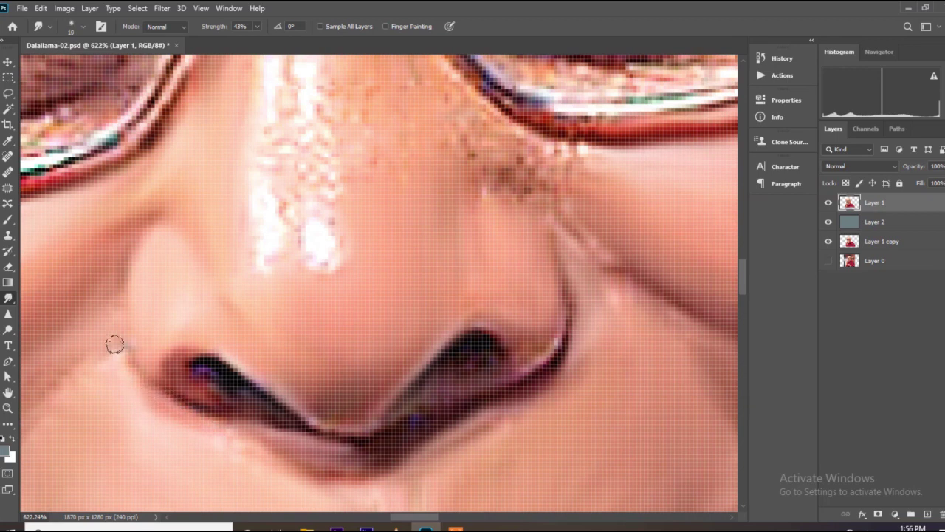
# Step: Smooth the right side of the nose and its white highlight with a 15- to 20-pixel Smudge brush
pyautogui.scroll(-5, 352, 253)
pyautogui.scroll(3, 352, 252)
pyautogui.moveTo(329, 196)
pyautogui.mouseDown()
pyautogui.moveTo(361, 163)
pyautogui.moveTo(421, 251)
pyautogui.moveTo(469, 288)
pyautogui.moveTo(537, 318)
pyautogui.moveTo(453, 353)
pyautogui.mouseUp()
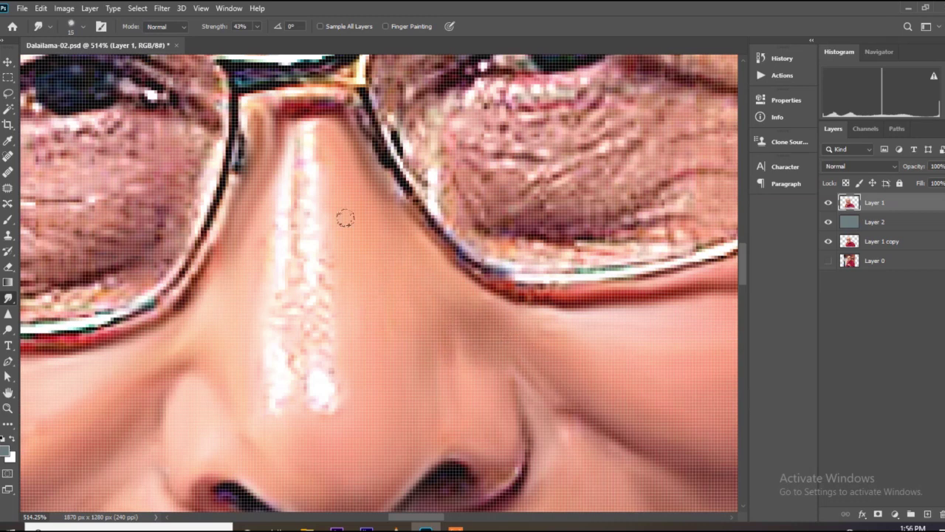
pyautogui.scroll(-3, 292, 144)
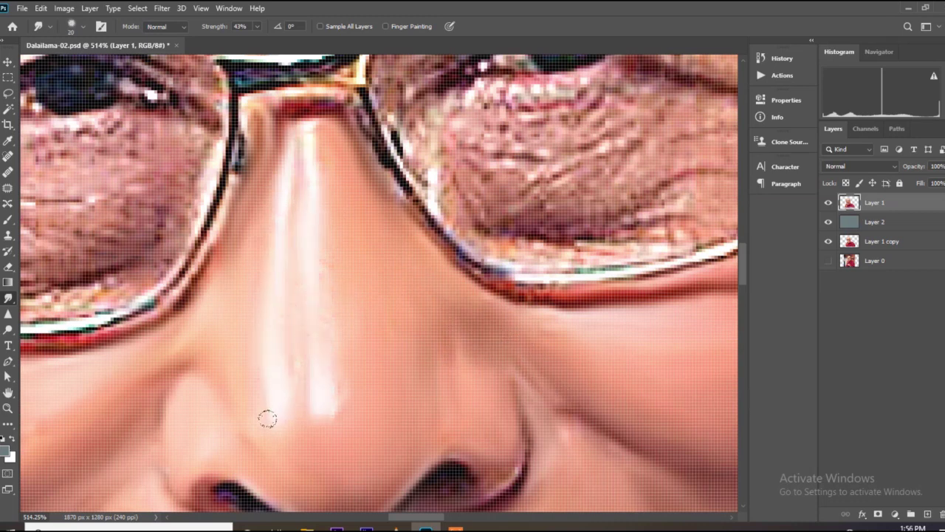
pyautogui.scroll(-4, 325, 340)
# Step: Smooth the wrinkled skin below the left eye inside the glasses lens with Smudge strokes
pyautogui.scroll(6, 369, 321)
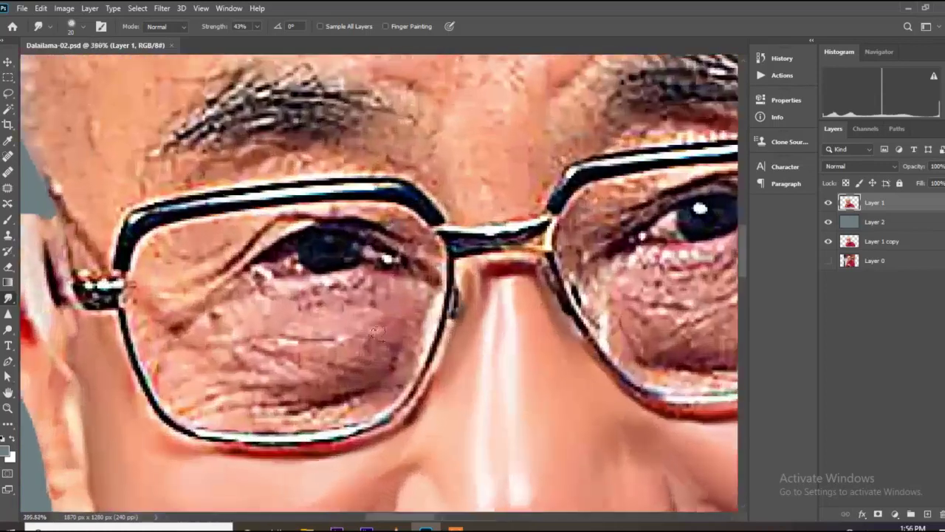
pyautogui.moveTo(362, 384)
pyautogui.mouseDown()
pyautogui.moveTo(262, 356)
pyautogui.moveTo(164, 295)
pyautogui.mouseUp()
pyautogui.scroll(-1, 269, 315)
pyautogui.moveTo(380, 299)
pyautogui.mouseDown()
pyautogui.moveTo(292, 343)
pyautogui.moveTo(338, 266)
pyautogui.moveTo(198, 285)
pyautogui.moveTo(264, 338)
pyautogui.moveTo(203, 366)
pyautogui.mouseUp()
pyautogui.moveTo(388, 298)
pyautogui.mouseDown()
pyautogui.moveTo(365, 362)
pyautogui.moveTo(281, 388)
pyautogui.moveTo(141, 369)
pyautogui.moveTo(132, 295)
pyautogui.moveTo(166, 226)
pyautogui.moveTo(206, 194)
pyautogui.moveTo(186, 242)
pyautogui.mouseUp()
# Step: Smooth the left upper eyelid and outer eye creases with a Smudge brush of about 10 pixels and save the document
pyautogui.press(']')
pyautogui.press('[')
pyautogui.moveTo(232, 222)
pyautogui.mouseDown()
pyautogui.moveTo(314, 183)
pyautogui.moveTo(417, 218)
pyautogui.mouseUp()
pyautogui.moveTo(336, 184); pyautogui.dragTo(249, 192)
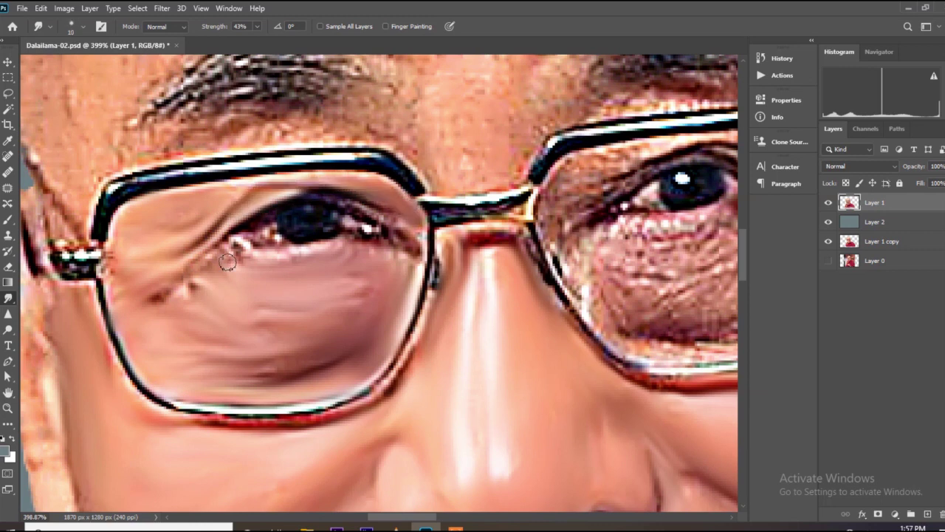
pyautogui.moveTo(201, 282); pyautogui.dragTo(122, 303)
pyautogui.scroll(-6, 186, 342)
pyautogui.hotkey('ctrl', 's')
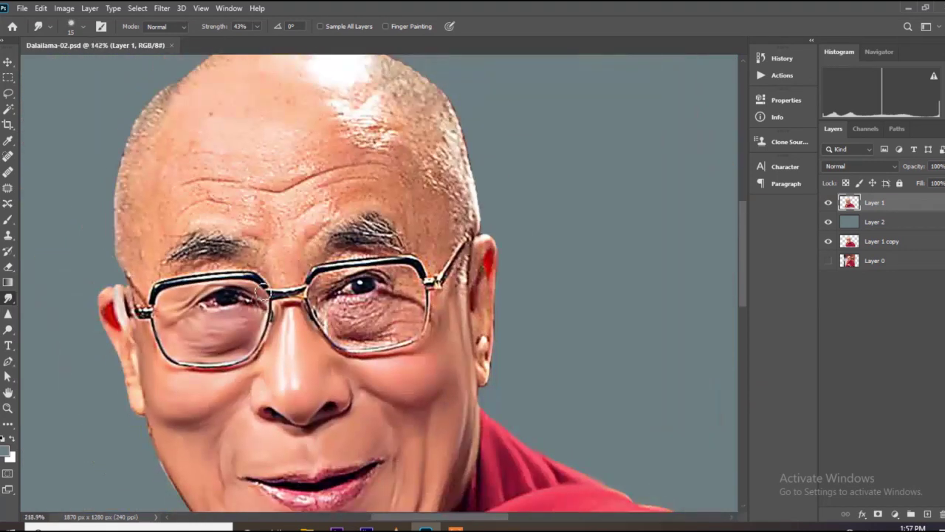
# Step: Smudge the left eye's lid edges, corners and surrounding fine creases, then save the document
pyautogui.scroll(8, 274, 276)
pyautogui.press(']')
pyautogui.moveTo(195, 269); pyautogui.dragTo(235, 299)
pyautogui.moveTo(214, 275); pyautogui.dragTo(169, 262)
pyautogui.moveTo(255, 302); pyautogui.dragTo(296, 343)
pyautogui.moveTo(251, 344)
pyautogui.mouseDown()
pyautogui.moveTo(97, 344)
pyautogui.moveTo(184, 293)
pyautogui.mouseUp()
pyautogui.scroll(-1, 170, 340)
pyautogui.scroll(-1, 111, 344)
pyautogui.scroll(2, 172, 325)
pyautogui.moveTo(315, 292); pyautogui.dragTo(382, 303)
pyautogui.moveTo(428, 340); pyautogui.dragTo(446, 369)
pyautogui.scroll(-6, 295, 322)
pyautogui.hotkey('ctrl', 's')
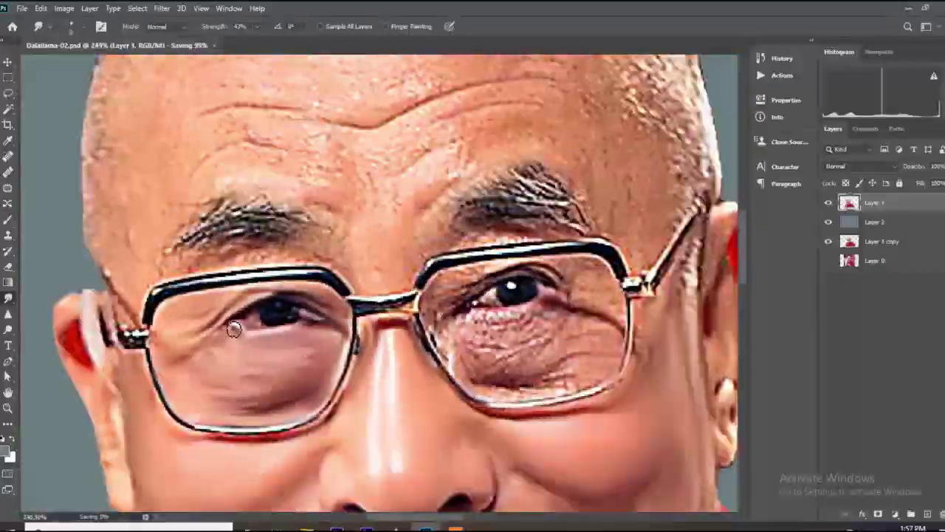
# Step: Smooth the wrinkled skin below the right eye inside the glasses lens with a small Smudge brush
pyautogui.scroll(3, 635, 340)
pyautogui.scroll(3, 368, 362)
pyautogui.press(']')
pyautogui.press(']')
pyautogui.press(']')
pyautogui.moveTo(333, 403)
pyautogui.mouseDown()
pyautogui.moveTo(285, 336)
pyautogui.moveTo(350, 434)
pyautogui.moveTo(605, 410)
pyautogui.moveTo(535, 432)
pyautogui.moveTo(600, 392)
pyautogui.moveTo(417, 421)
pyautogui.moveTo(607, 330)
pyautogui.moveTo(509, 297)
pyautogui.mouseUp()
pyautogui.moveTo(478, 297)
pyautogui.mouseDown()
pyautogui.moveTo(392, 340)
pyautogui.moveTo(444, 378)
pyautogui.mouseUp()
pyautogui.moveTo(550, 252)
pyautogui.mouseDown()
pyautogui.moveTo(421, 296)
pyautogui.moveTo(396, 286)
pyautogui.mouseUp()
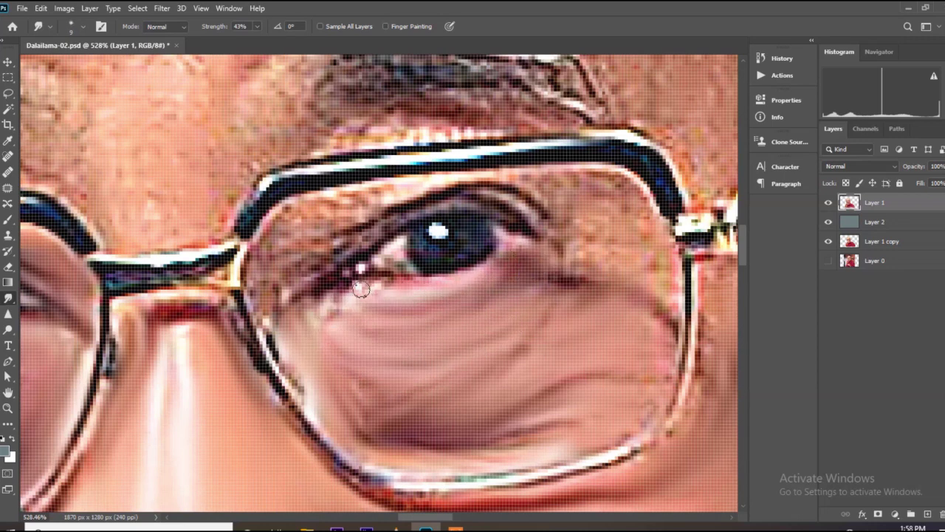
# Step: Smooth the right eye's inner corner, upper eyelid and outer skin inside the lens with a Smudge brush up to 10 pixels
pyautogui.moveTo(309, 307); pyautogui.dragTo(278, 310)
pyautogui.press(']')
pyautogui.press(']')
pyautogui.moveTo(272, 319)
pyautogui.mouseDown()
pyautogui.moveTo(263, 245)
pyautogui.moveTo(302, 225)
pyautogui.mouseUp()
pyautogui.press('[')
pyautogui.moveTo(297, 238); pyautogui.dragTo(388, 199)
pyautogui.moveTo(336, 248)
pyautogui.mouseDown()
pyautogui.moveTo(450, 194)
pyautogui.moveTo(539, 238)
pyautogui.mouseUp()
pyautogui.moveTo(524, 203); pyautogui.dragTo(567, 254)
pyautogui.press(']')
pyautogui.moveTo(558, 255)
pyautogui.mouseDown()
pyautogui.moveTo(604, 220)
pyautogui.moveTo(543, 185)
pyautogui.mouseUp()
pyautogui.moveTo(650, 216)
pyautogui.mouseDown()
pyautogui.moveTo(627, 196)
pyautogui.moveTo(646, 295)
pyautogui.moveTo(631, 397)
pyautogui.mouseUp()
pyautogui.press(']')
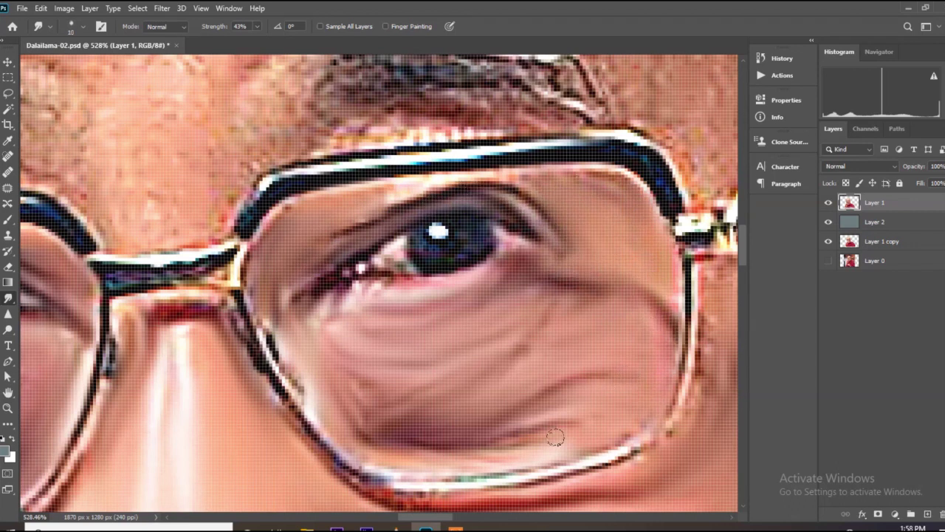
pyautogui.scroll(-5, 287, 361)
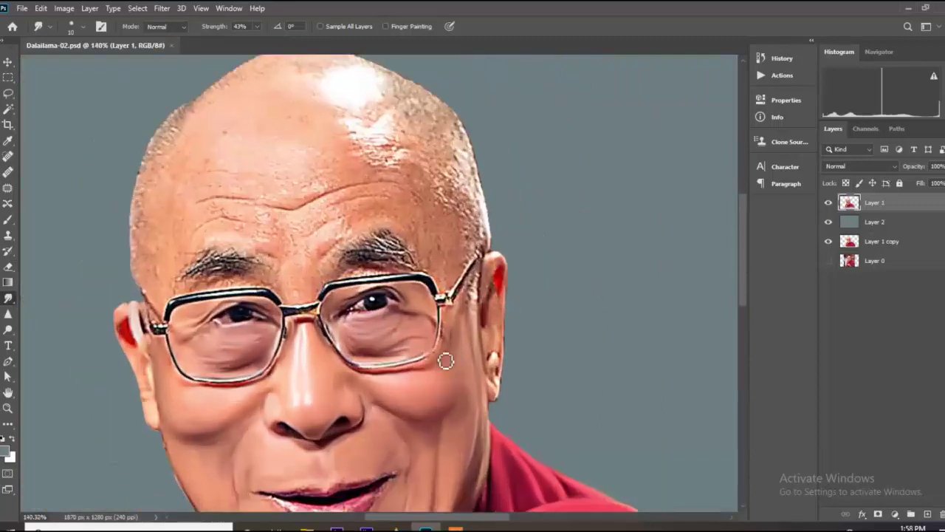
# Step: Smudge the skin along the outer edge of the right lens with a 15-pixel brush
pyautogui.scroll(5, 445, 359)
pyautogui.scroll(3, 464, 234)
pyautogui.moveTo(448, 235)
pyautogui.mouseDown()
pyautogui.moveTo(511, 175)
pyautogui.moveTo(443, 333)
pyautogui.moveTo(425, 345)
pyautogui.mouseUp()
pyautogui.scroll(-5, 425, 345)
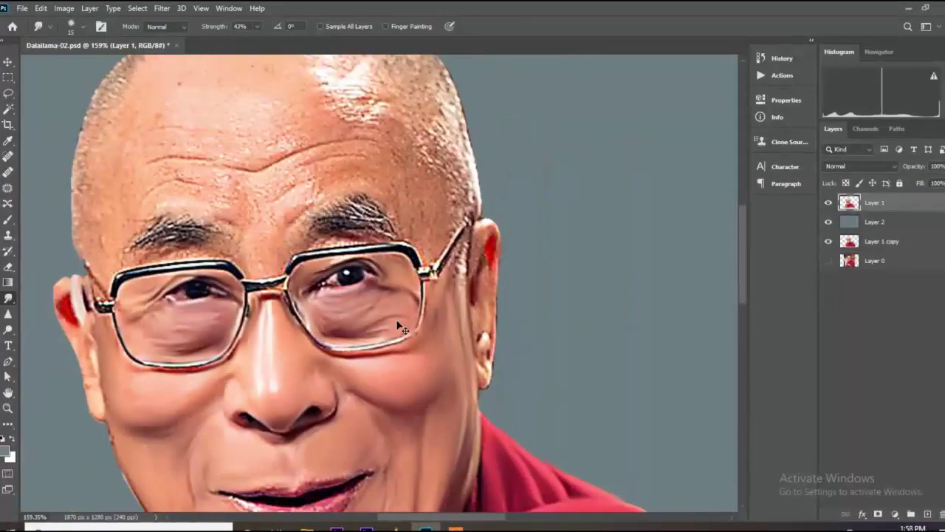
# Step: Refine the right eye's white, inner corner and lower lid with a 7-pixel Smudge brush and save the document
pyautogui.scroll(7, 361, 277)
pyautogui.moveTo(361, 277); pyautogui.dragTo(389, 306)
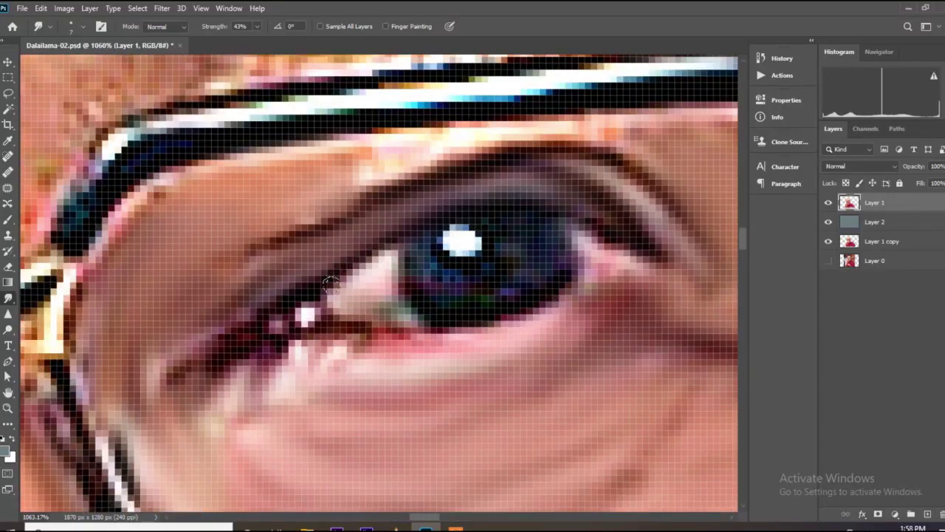
pyautogui.moveTo(352, 333); pyautogui.dragTo(356, 344)
pyautogui.moveTo(449, 343); pyautogui.dragTo(562, 258)
pyautogui.scroll(-12, 404, 286)
pyautogui.hotkey('ctrl', 's')
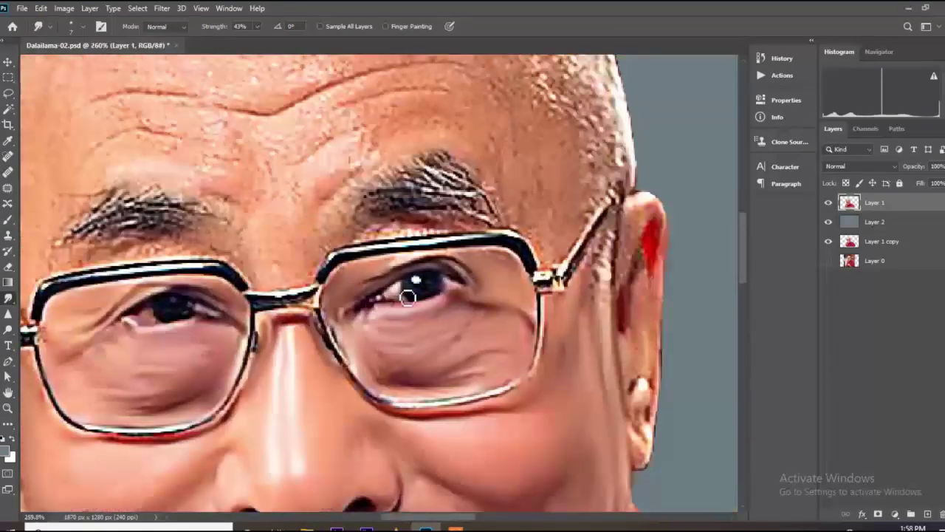
pyautogui.scroll(5, 406, 260)
pyautogui.scroll(3, 406, 260)
pyautogui.scroll(-10, 515, 229)
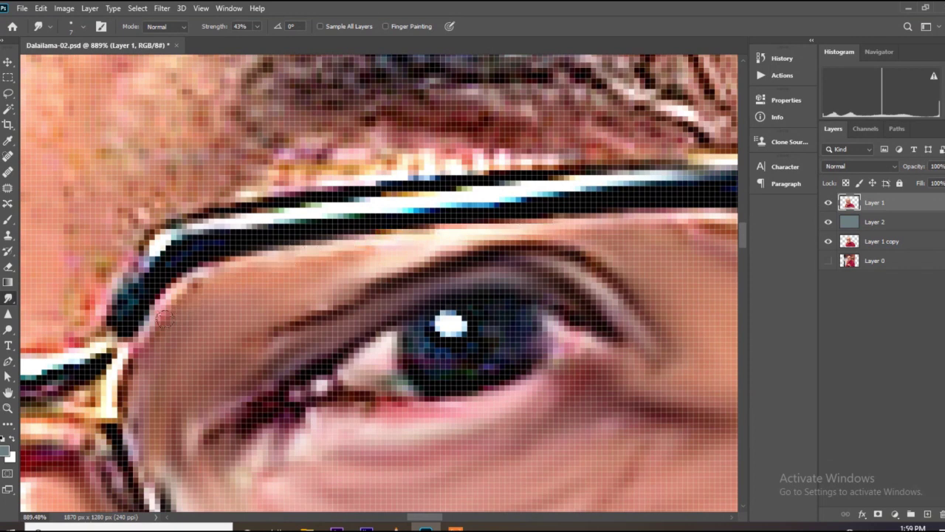
pyautogui.hotkey('ctrl', 's')
# Step: Smooth the left temple and the skin beneath the left eyebrow with a 25- to 40-pixel Smudge brush
pyautogui.scroll(4, 180, 205)
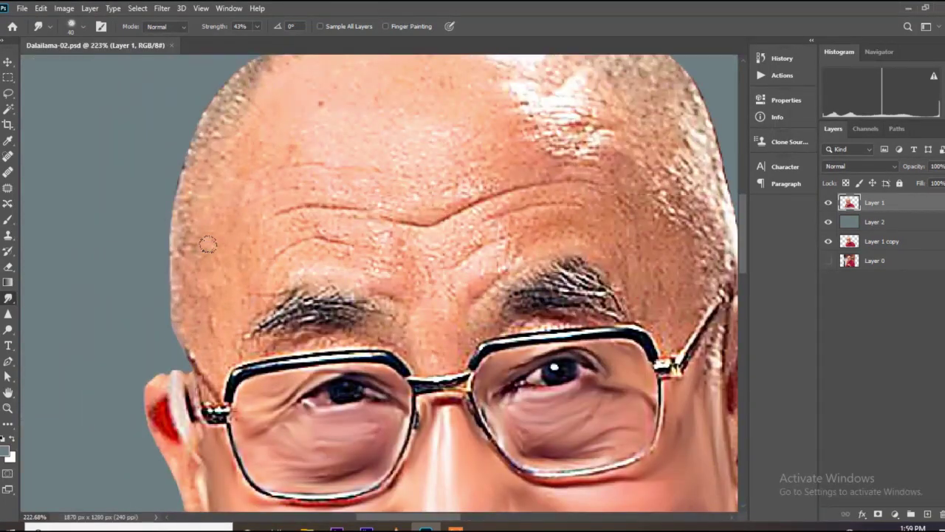
pyautogui.scroll(3, 234, 311)
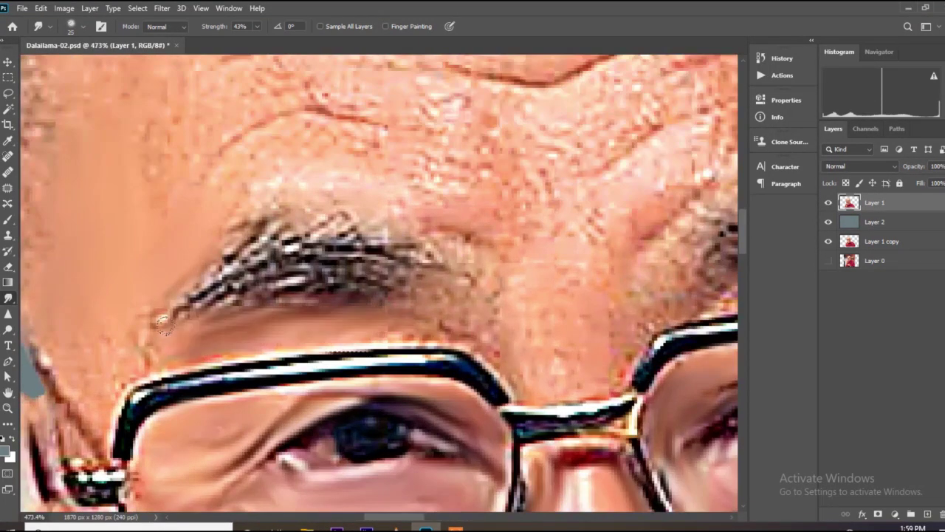
pyautogui.press(']')
pyautogui.moveTo(86, 439); pyautogui.dragTo(51, 369)
pyautogui.scroll(-2, 81, 403)
pyautogui.scroll(2, 194, 395)
# Step: Smooth the skin between the eyebrows above the glasses bridge with a 20-pixel Smudge brush
pyautogui.moveTo(326, 240); pyautogui.dragTo(388, 300)
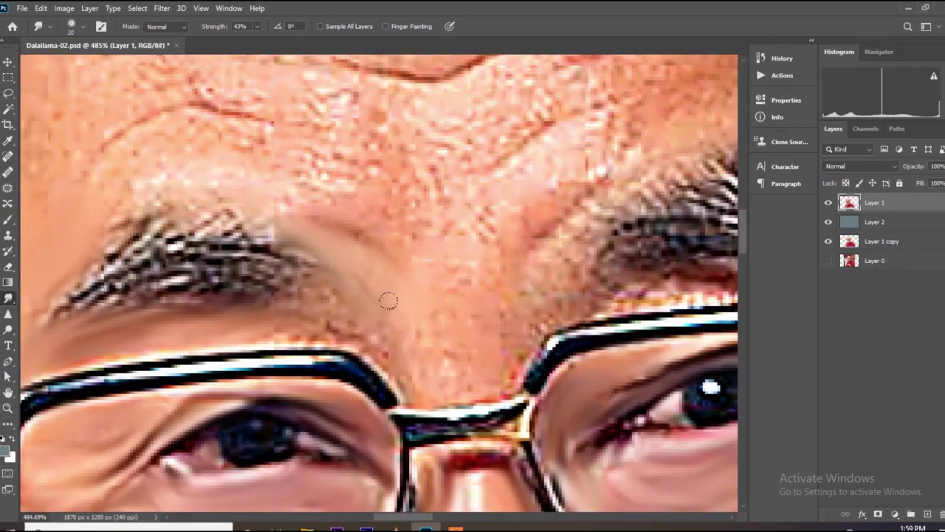
pyautogui.moveTo(478, 348)
pyautogui.mouseDown()
pyautogui.moveTo(539, 292)
pyautogui.moveTo(584, 226)
pyautogui.moveTo(522, 256)
pyautogui.moveTo(534, 226)
pyautogui.moveTo(524, 221)
pyautogui.moveTo(460, 261)
pyautogui.mouseUp()
pyautogui.scroll(-3, 434, 213)
pyautogui.scroll(3, 409, 292)
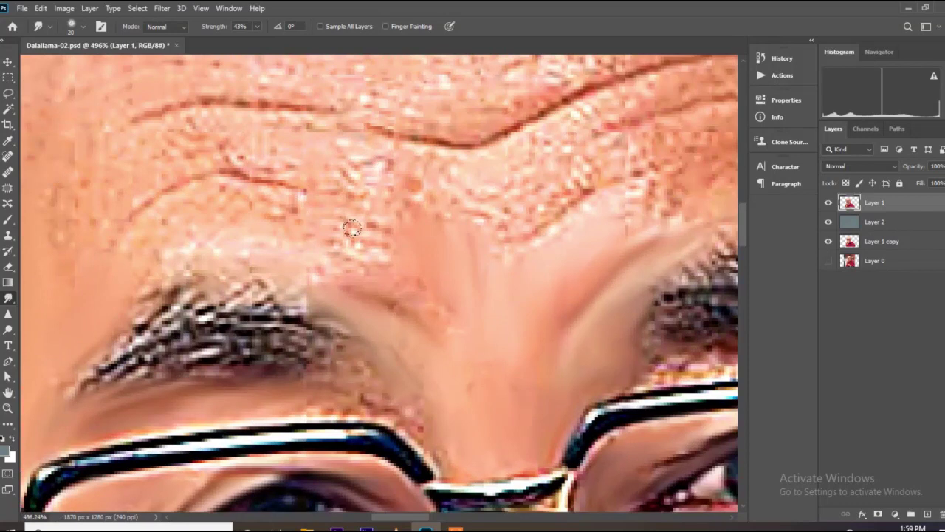
# Step: Smudge along the wrinkles on the left half of the forehead with a 20- to 30-pixel brush, keeping the crease lines
pyautogui.moveTo(370, 246)
pyautogui.mouseDown()
pyautogui.moveTo(312, 240)
pyautogui.moveTo(295, 215)
pyautogui.moveTo(160, 215)
pyautogui.mouseUp()
pyautogui.moveTo(295, 162); pyautogui.dragTo(386, 219)
pyautogui.moveTo(443, 223)
pyautogui.mouseDown()
pyautogui.moveTo(345, 173)
pyautogui.moveTo(140, 254)
pyautogui.mouseUp()
pyautogui.moveTo(359, 219)
pyautogui.mouseDown()
pyautogui.moveTo(441, 192)
pyautogui.moveTo(206, 303)
pyautogui.mouseUp()
pyautogui.scroll(-2, 198, 269)
pyautogui.moveTo(304, 177)
pyautogui.mouseDown()
pyautogui.moveTo(523, 214)
pyautogui.moveTo(414, 206)
pyautogui.moveTo(435, 228)
pyautogui.moveTo(194, 263)
pyautogui.mouseUp()
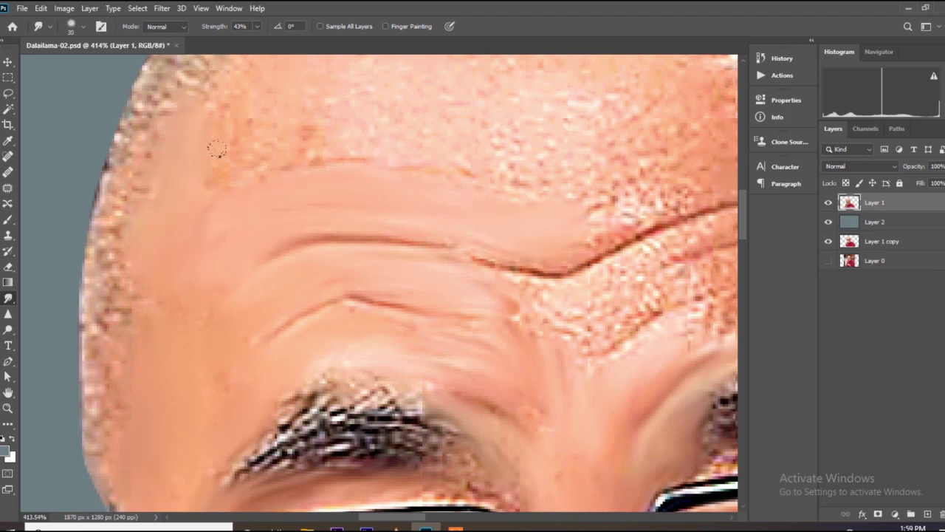
# Step: Smooth the upper forehead up to the top edge of the head with a 25- to 40-pixel Smudge brush
pyautogui.scroll(-1, 432, 174)
pyautogui.scroll(-4, 320, 114)
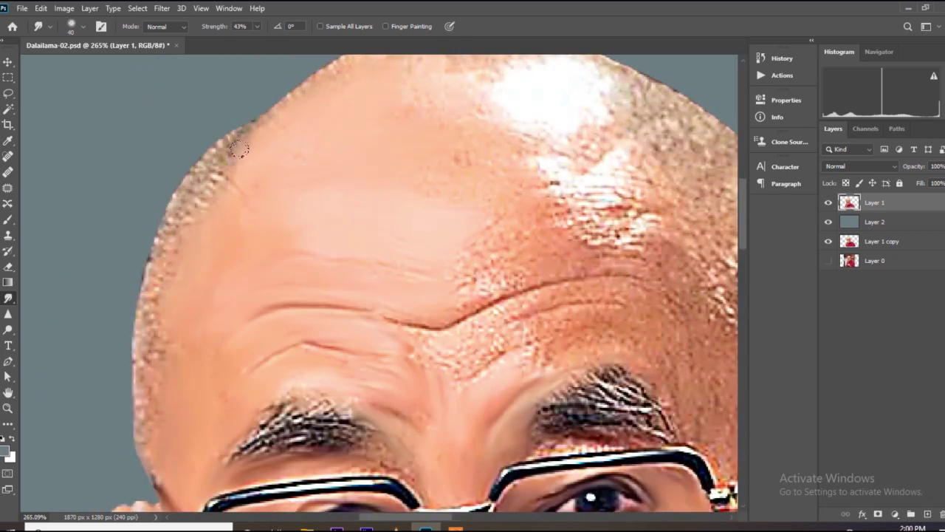
pyautogui.scroll(2, 436, 197)
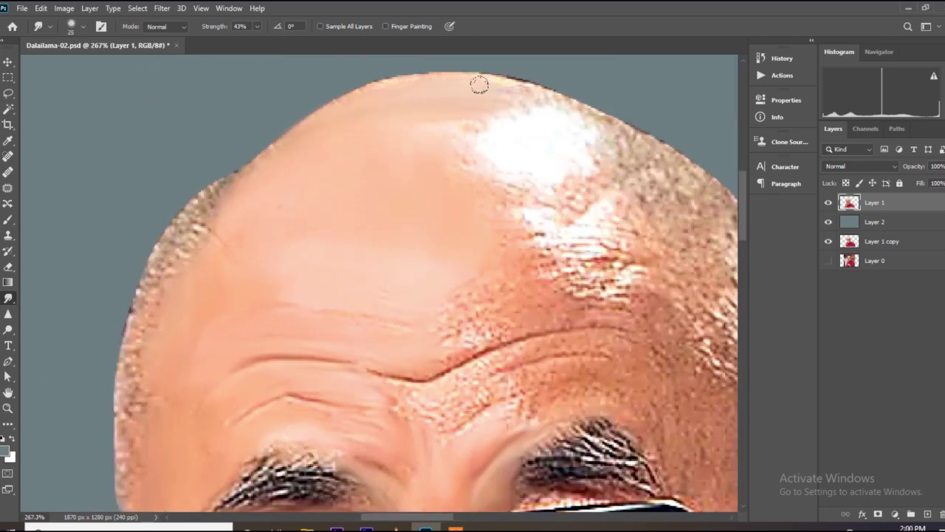
# Step: Blend the white highlight on the crown and the nearby hairline into the scalp with Smudge strokes
pyautogui.moveTo(566, 173)
pyautogui.mouseDown()
pyautogui.moveTo(564, 113)
pyautogui.moveTo(512, 103)
pyautogui.mouseUp()
pyautogui.moveTo(607, 135); pyautogui.dragTo(658, 181)
pyautogui.scroll(-3, 453, 173)
pyautogui.scroll(4, 578, 258)
pyautogui.moveTo(437, 228); pyautogui.dragTo(314, 235)
pyautogui.moveTo(370, 132)
pyautogui.mouseDown()
pyautogui.moveTo(317, 108)
pyautogui.moveTo(409, 96)
pyautogui.moveTo(556, 154)
pyautogui.moveTo(523, 168)
pyautogui.moveTo(520, 198)
pyautogui.moveTo(398, 189)
pyautogui.moveTo(417, 160)
pyautogui.moveTo(366, 126)
pyautogui.mouseUp()
pyautogui.moveTo(477, 131); pyautogui.dragTo(539, 151)
# Step: Smooth the cropped hair on the right of the head and the forehead highlight below the crown with a 35-pixel Smudge brush
pyautogui.scroll(-3, 442, 281)
pyautogui.scroll(2, 437, 114)
pyautogui.moveTo(498, 121)
pyautogui.mouseDown()
pyautogui.moveTo(582, 192)
pyautogui.moveTo(643, 371)
pyautogui.mouseUp()
pyautogui.moveTo(562, 258); pyautogui.dragTo(602, 351)
pyautogui.moveTo(550, 269); pyautogui.dragTo(575, 332)
pyautogui.moveTo(482, 266); pyautogui.dragTo(517, 288)
pyautogui.moveTo(613, 374); pyautogui.dragTo(639, 411)
pyautogui.scroll(3, 406, 158)
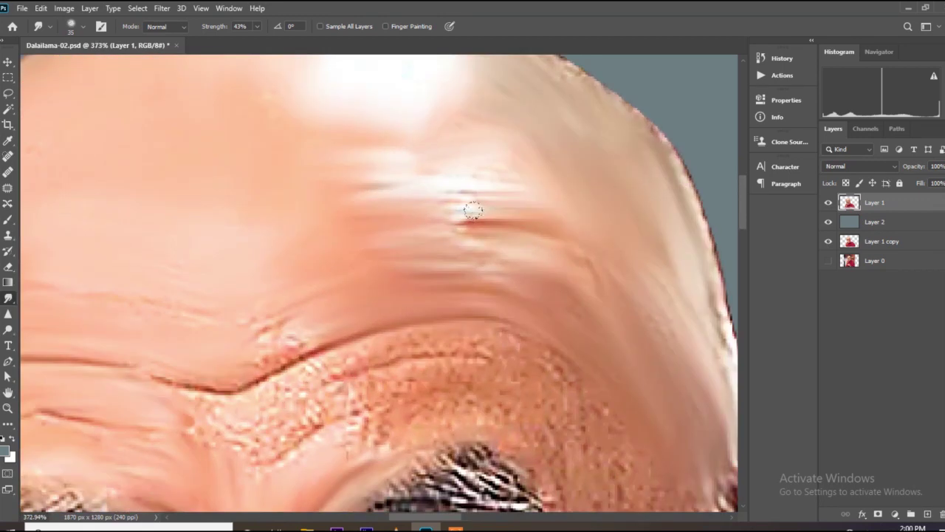
# Step: Smudge along the upper right outline of the head with a 30-pixel brush
pyautogui.scroll(-4, 447, 236)
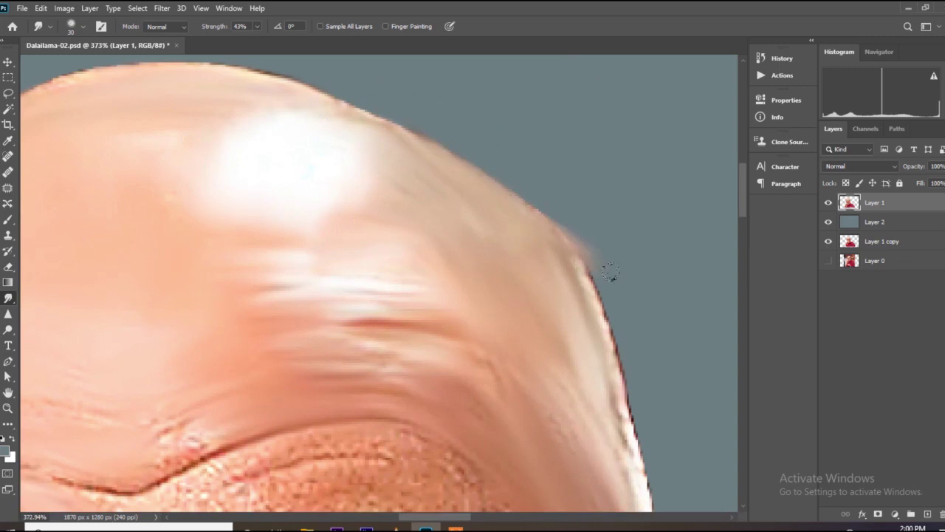
pyautogui.scroll(-5, 475, 235)
pyautogui.scroll(2, 475, 234)
pyautogui.scroll(-4, 310, 247)
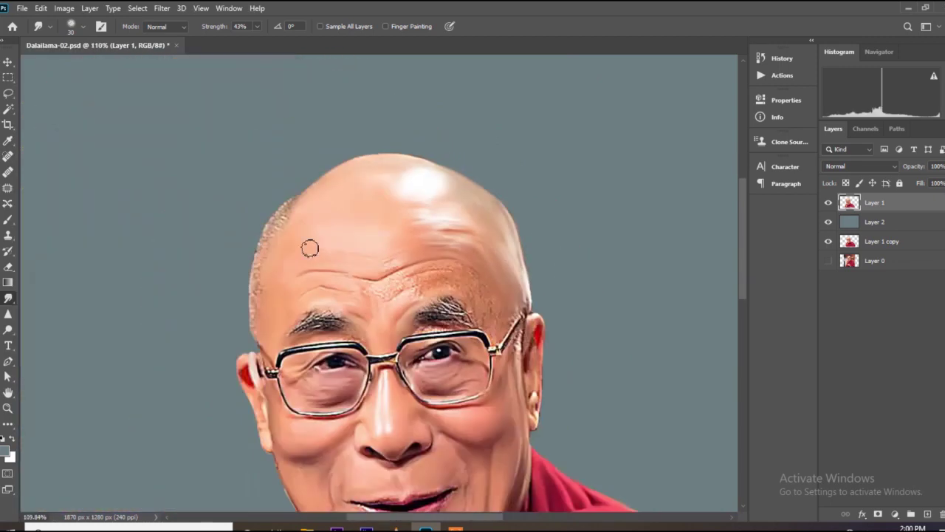
# Step: Smooth the cropped hair and outline on the left side of the head down to the ear with a 30-pixel Smudge brush
pyautogui.scroll(5, 311, 247)
pyautogui.moveTo(209, 263); pyautogui.dragTo(241, 184)
pyautogui.moveTo(313, 116); pyautogui.dragTo(362, 89)
pyautogui.moveTo(227, 267); pyautogui.dragTo(303, 120)
pyautogui.moveTo(270, 204); pyautogui.dragTo(269, 286)
pyautogui.scroll(-4, 268, 392)
pyautogui.scroll(4, 245, 310)
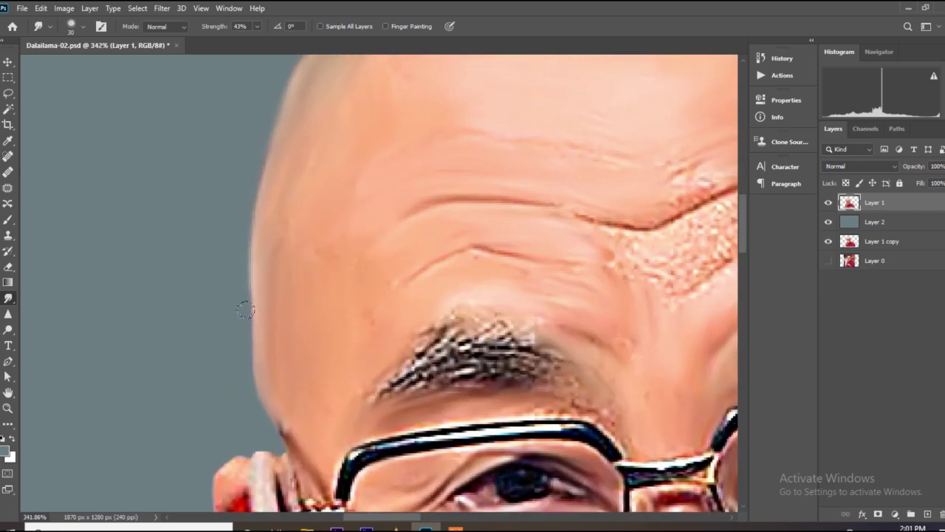
# Step: Smooth the skin of the right temple between the eyebrow and the glasses arm with a 20-pixel Smudge brush
pyautogui.scroll(-4, 225, 355)
pyautogui.scroll(4, 288, 252)
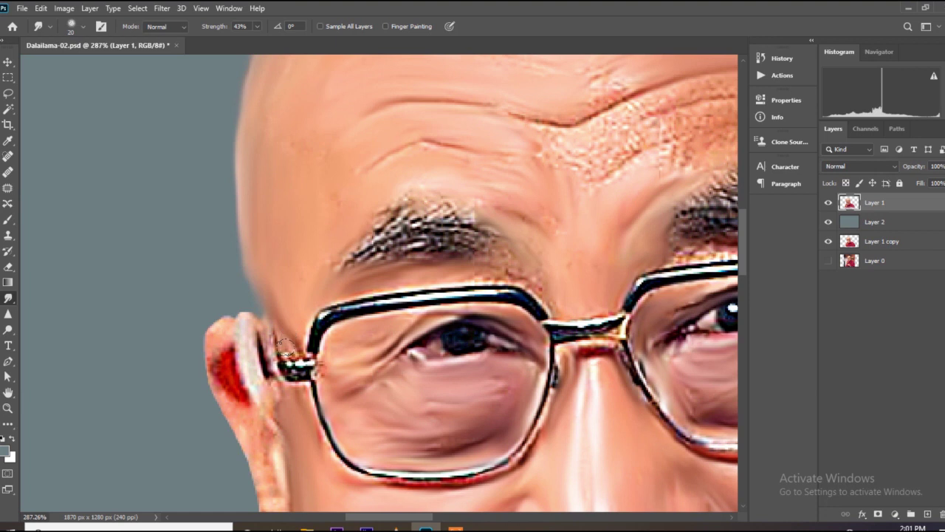
pyautogui.scroll(-4, 273, 324)
pyautogui.scroll(4, 492, 283)
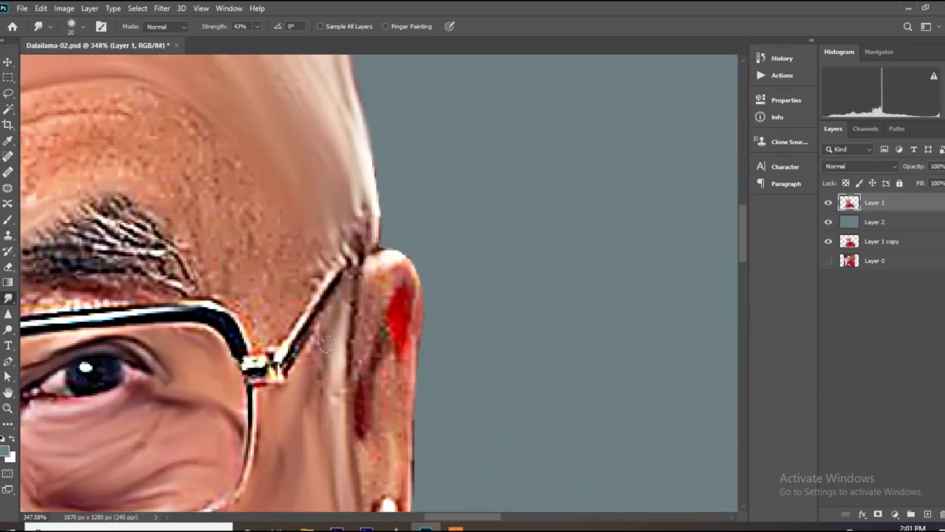
pyautogui.scroll(-4, 295, 378)
pyautogui.scroll(4, 403, 259)
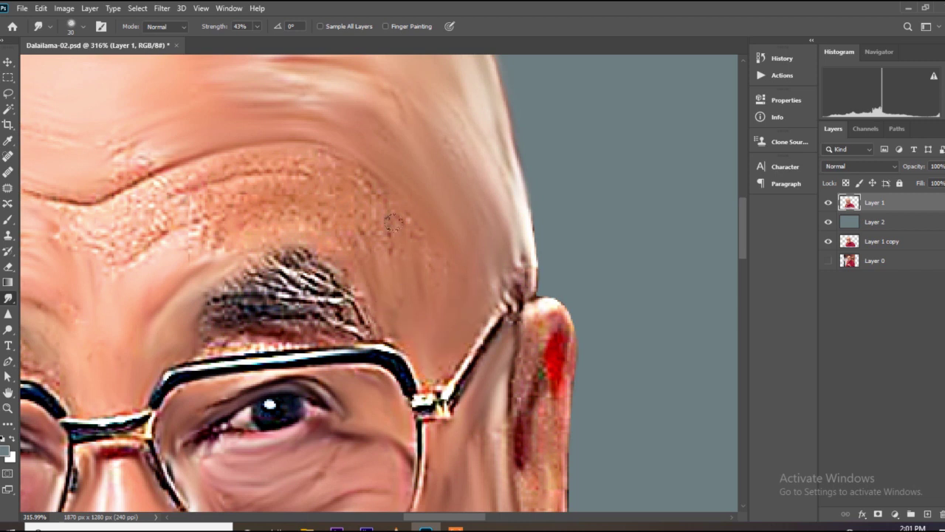
# Step: Blend the rough skin and wrinkles above the right eyebrow and across the middle of the forehead with a 25-pixel Smudge brush
pyautogui.moveTo(281, 191)
pyautogui.mouseDown()
pyautogui.moveTo(309, 170)
pyautogui.moveTo(122, 204)
pyautogui.moveTo(173, 208)
pyautogui.mouseUp()
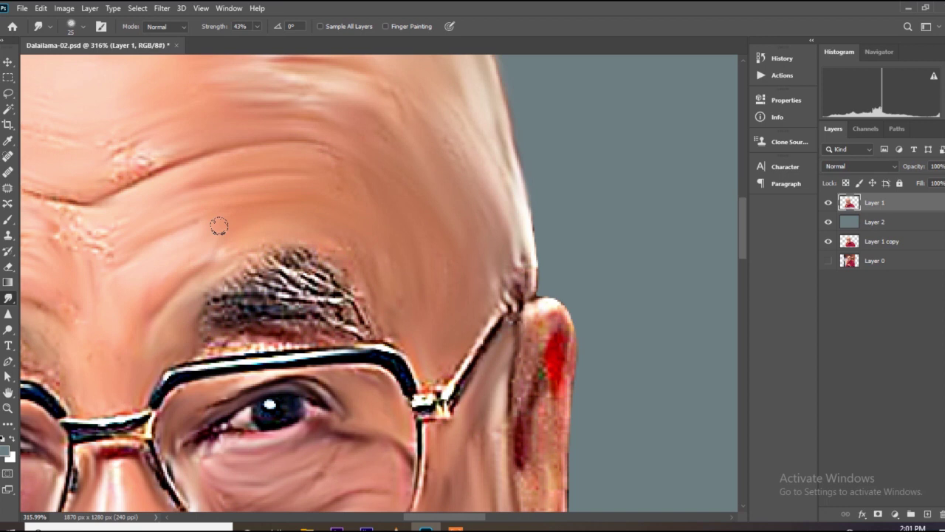
pyautogui.moveTo(516, 231); pyautogui.dragTo(642, 246)
pyautogui.scroll(-4, 217, 154)
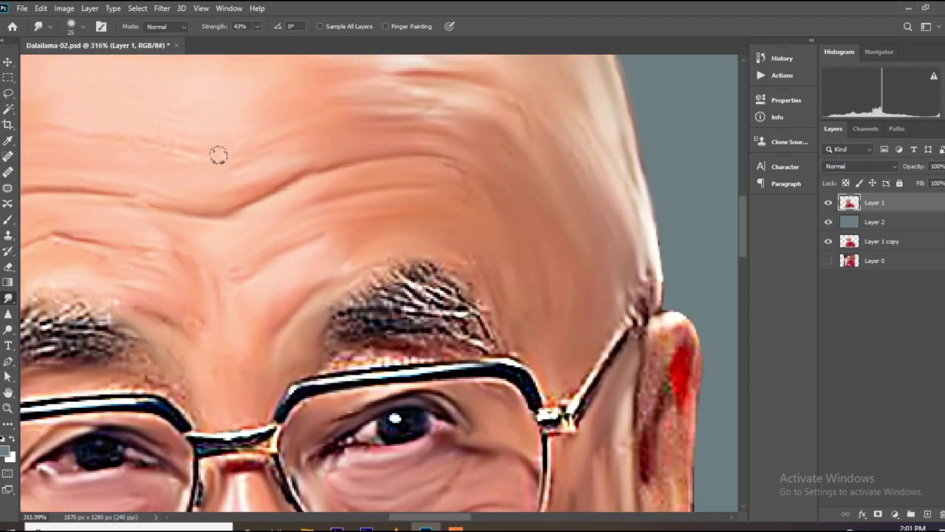
pyautogui.scroll(4, 302, 249)
pyautogui.scroll(-1, 242, 256)
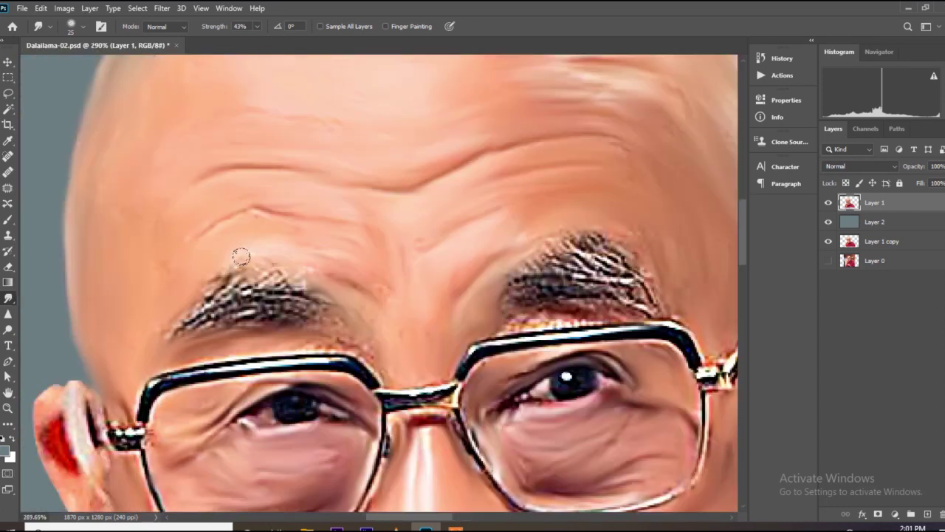
# Step: Smooth the strip of skin between the right eyebrow and the glasses frame with a smaller Smudge brush
pyautogui.hscroll(3, 294, 268)
pyautogui.scroll(3, 436, 244)
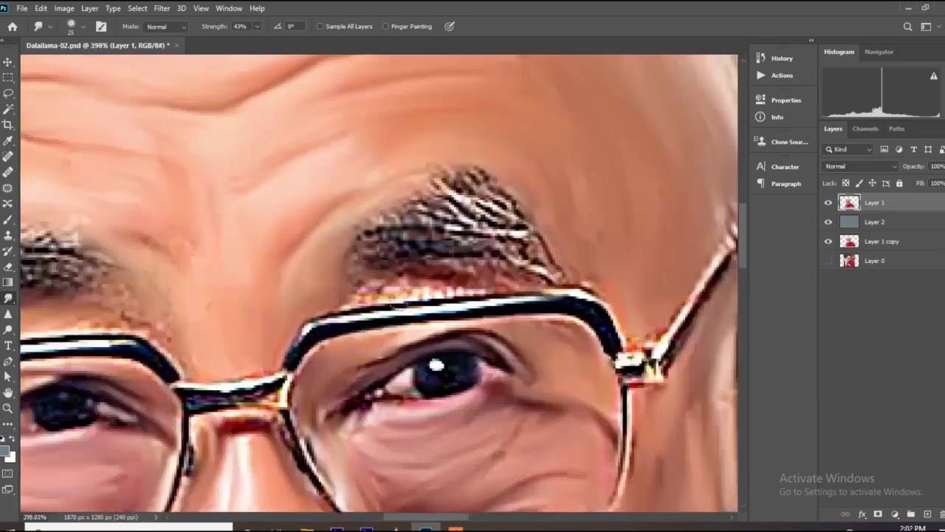
pyautogui.press('[')
pyautogui.press('[')
pyautogui.press('[')
pyautogui.moveTo(427, 289)
pyautogui.mouseDown()
pyautogui.moveTo(533, 265)
pyautogui.moveTo(529, 256)
pyautogui.moveTo(595, 269)
pyautogui.mouseUp()
pyautogui.scroll(-1, 498, 282)
pyautogui.moveTo(566, 325); pyautogui.dragTo(618, 279)
pyautogui.scroll(-10, 541, 253)
pyautogui.press(']')
pyautogui.scroll(-2, 374, 266)
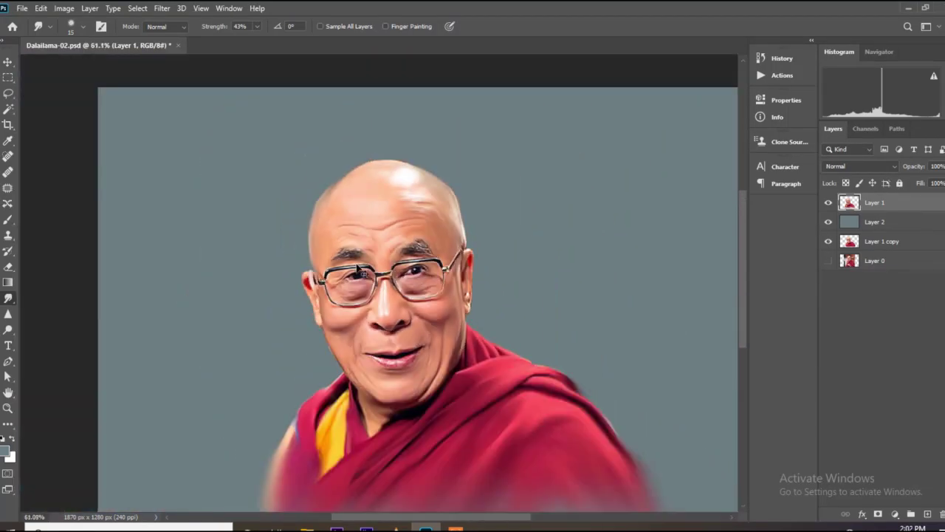
# Step: Smooth the right ear from its upper edge down to the lobe with a 15-pixel Smudge brush
pyautogui.scroll(6, 390, 312)
pyautogui.scroll(2, 411, 131)
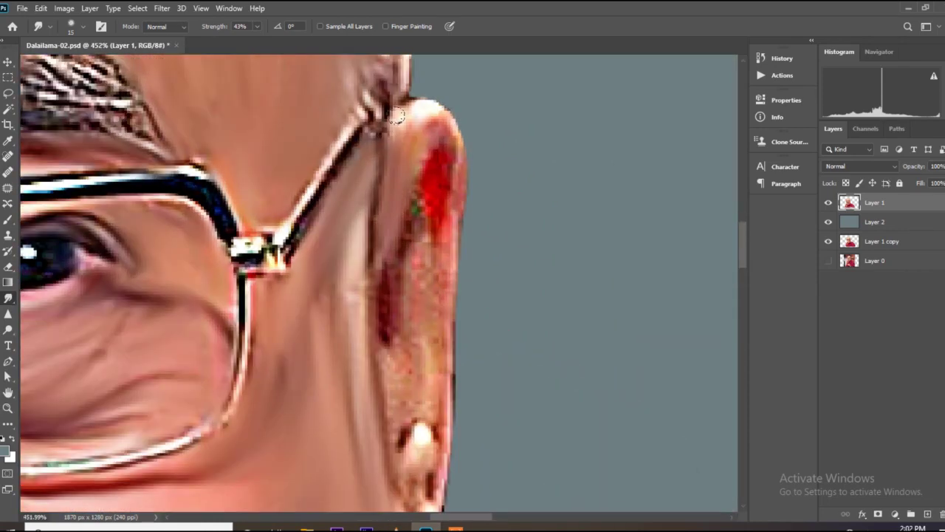
pyautogui.moveTo(438, 243)
pyautogui.mouseDown()
pyautogui.moveTo(438, 280)
pyautogui.moveTo(406, 202)
pyautogui.moveTo(351, 350)
pyautogui.moveTo(395, 356)
pyautogui.moveTo(380, 353)
pyautogui.moveTo(398, 284)
pyautogui.moveTo(419, 274)
pyautogui.moveTo(415, 333)
pyautogui.moveTo(414, 284)
pyautogui.mouseUp()
pyautogui.scroll(1, 390, 348)
pyautogui.moveTo(412, 318)
pyautogui.mouseDown()
pyautogui.moveTo(390, 283)
pyautogui.moveTo(426, 340)
pyautogui.moveTo(417, 394)
pyautogui.mouseUp()
pyautogui.scroll(-10, 474, 332)
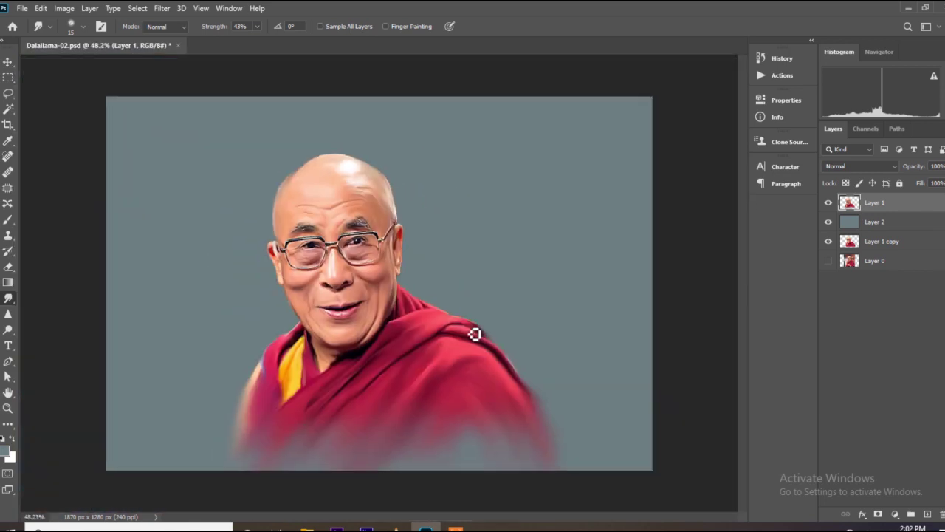
# Step: Blend the left ear's rim, red inner area and lobe into smooth skin with a 15-pixel Smudge brush
pyautogui.scroll(10, 261, 266)
pyautogui.moveTo(201, 222)
pyautogui.mouseDown()
pyautogui.moveTo(237, 228)
pyautogui.moveTo(249, 262)
pyautogui.moveTo(241, 265)
pyautogui.moveTo(245, 247)
pyautogui.moveTo(217, 205)
pyautogui.mouseUp()
pyautogui.moveTo(202, 127)
pyautogui.mouseDown()
pyautogui.moveTo(258, 181)
pyautogui.moveTo(243, 134)
pyautogui.moveTo(195, 82)
pyautogui.moveTo(235, 113)
pyautogui.mouseUp()
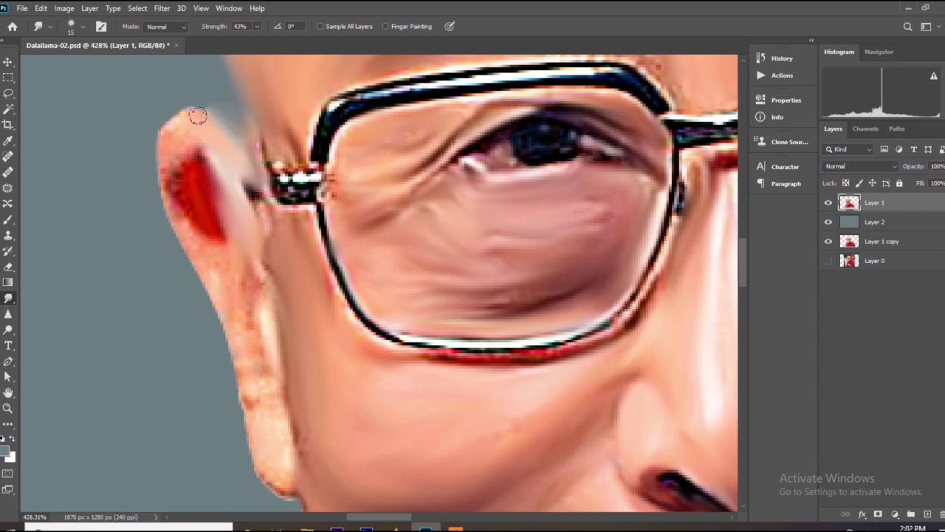
pyautogui.moveTo(215, 178)
pyautogui.mouseDown()
pyautogui.moveTo(236, 237)
pyautogui.moveTo(185, 190)
pyautogui.mouseUp()
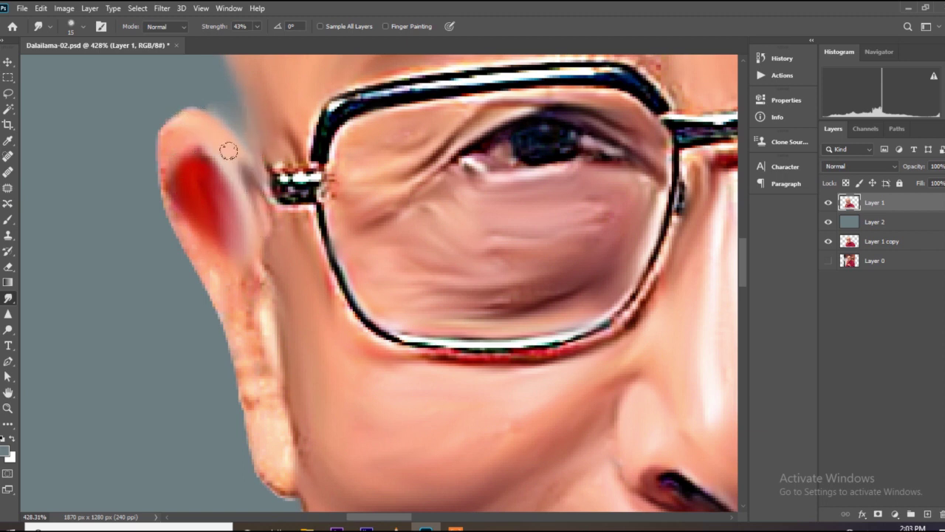
pyautogui.moveTo(211, 185)
pyautogui.mouseDown()
pyautogui.moveTo(243, 264)
pyautogui.moveTo(190, 216)
pyautogui.moveTo(253, 351)
pyautogui.mouseUp()
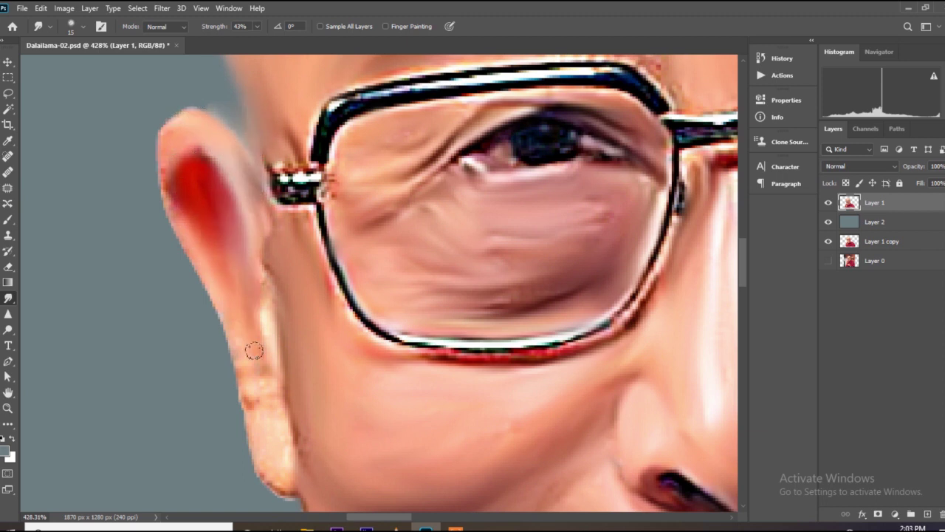
pyautogui.moveTo(291, 411); pyautogui.dragTo(273, 484)
pyautogui.moveTo(273, 484); pyautogui.dragTo(253, 412)
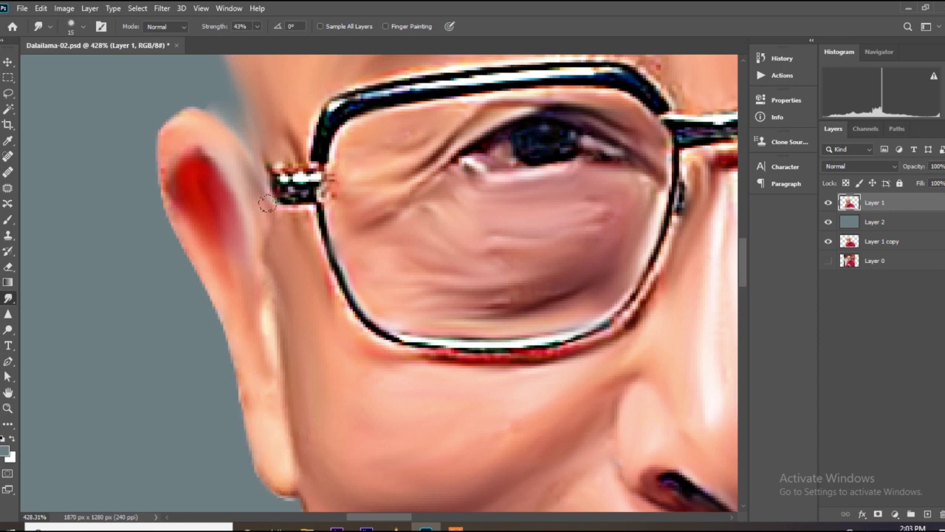
pyautogui.scroll(-10, 288, 160)
# Step: Smooth the lower lip and soften its white highlights with a 10 to 15-pixel Smudge brush
pyautogui.scroll(2, 318, 259)
pyautogui.scroll(8, 355, 311)
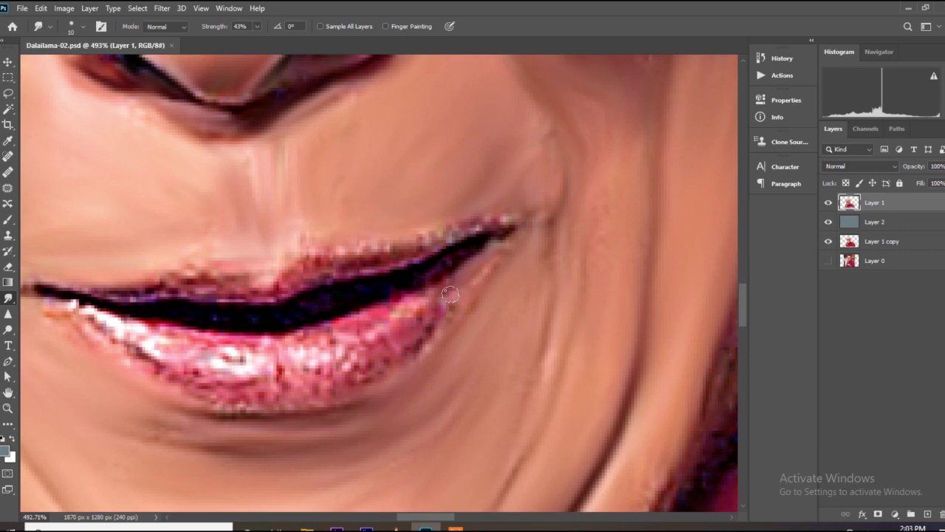
pyautogui.moveTo(360, 370); pyautogui.dragTo(280, 389)
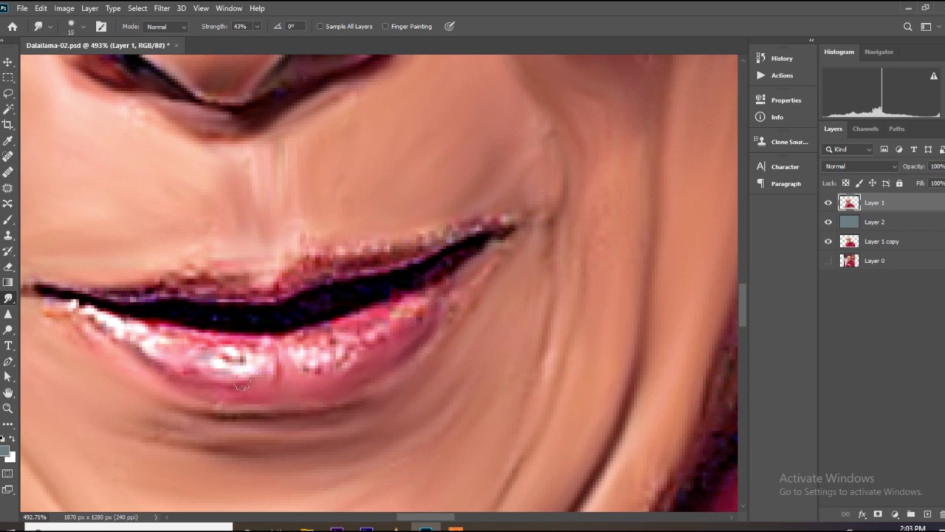
pyautogui.moveTo(181, 337)
pyautogui.mouseDown()
pyautogui.moveTo(304, 338)
pyautogui.moveTo(352, 322)
pyautogui.moveTo(334, 345)
pyautogui.moveTo(390, 309)
pyautogui.mouseUp()
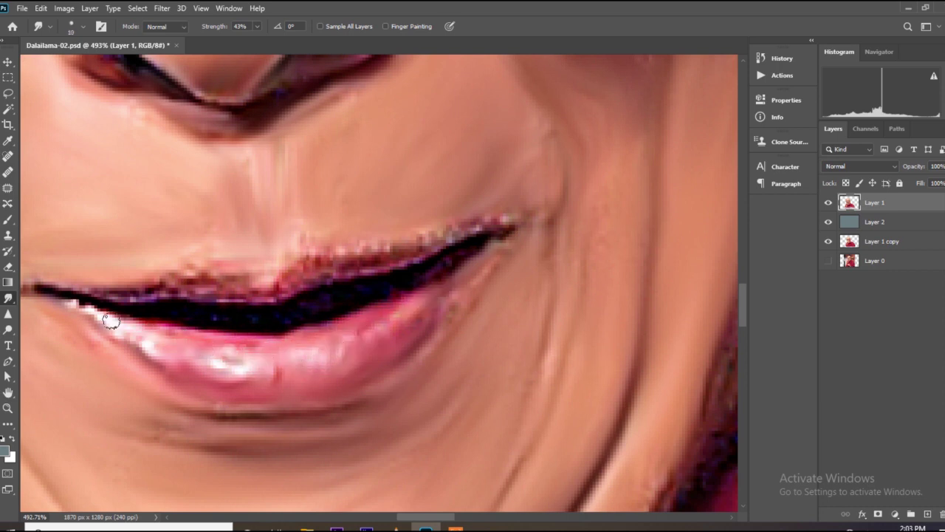
# Step: Smudge along the upper lip from corner to corner to soften its edge into the surrounding skin
pyautogui.moveTo(81, 294)
pyautogui.mouseDown()
pyautogui.moveTo(237, 292)
pyautogui.moveTo(481, 219)
pyautogui.mouseUp()
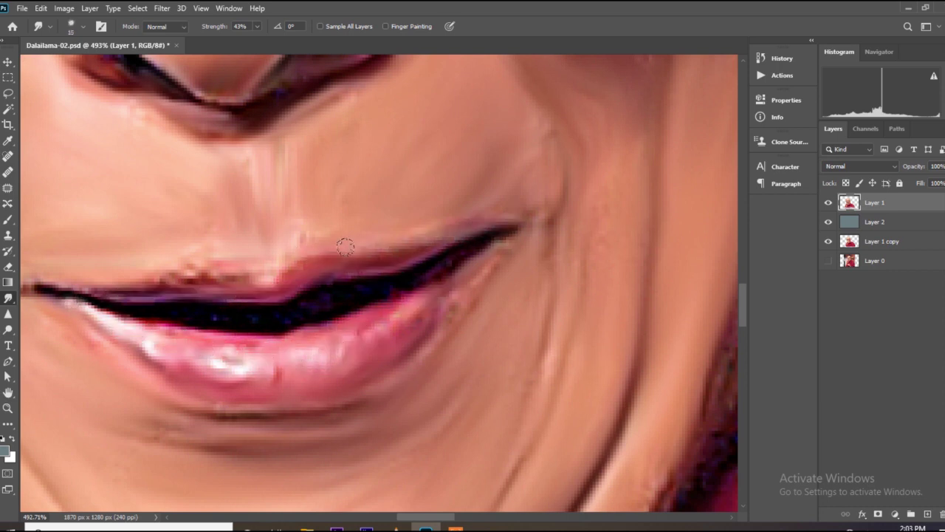
pyautogui.press('[')
pyautogui.moveTo(345, 248); pyautogui.dragTo(411, 248)
pyautogui.moveTo(279, 279); pyautogui.dragTo(164, 283)
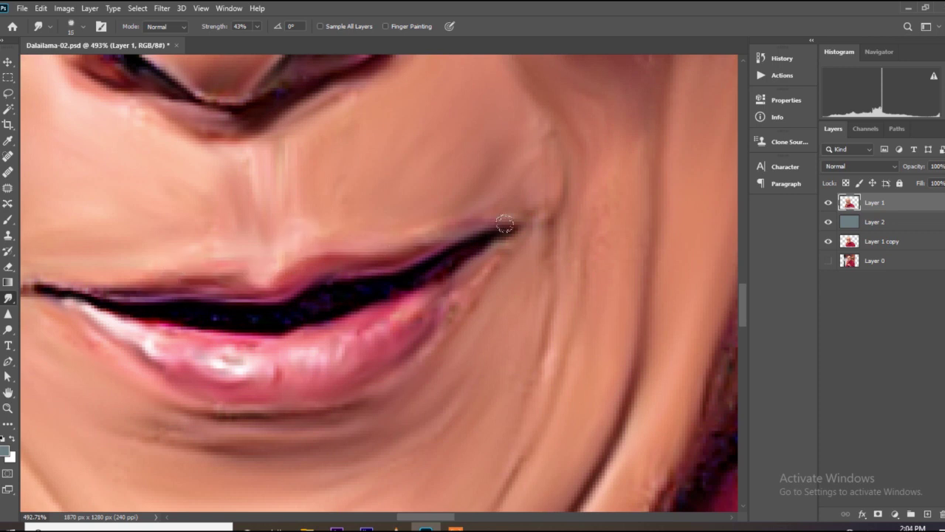
# Step: Smooth the skin around the mouth, chin and neck with a 20 to 25-pixel Smudge brush
pyautogui.scroll(-4, 501, 252)
pyautogui.scroll(2, 278, 311)
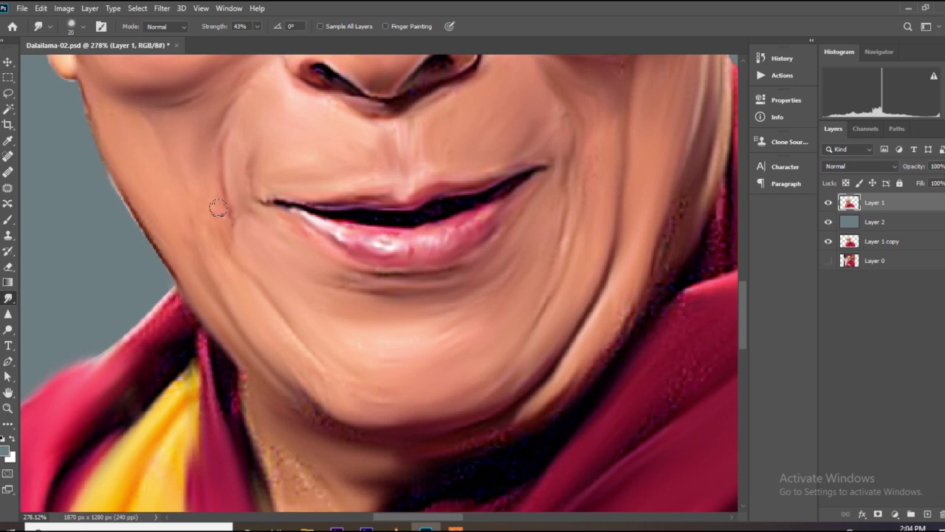
pyautogui.scroll(-3, 271, 238)
pyautogui.moveTo(231, 279); pyautogui.dragTo(309, 341)
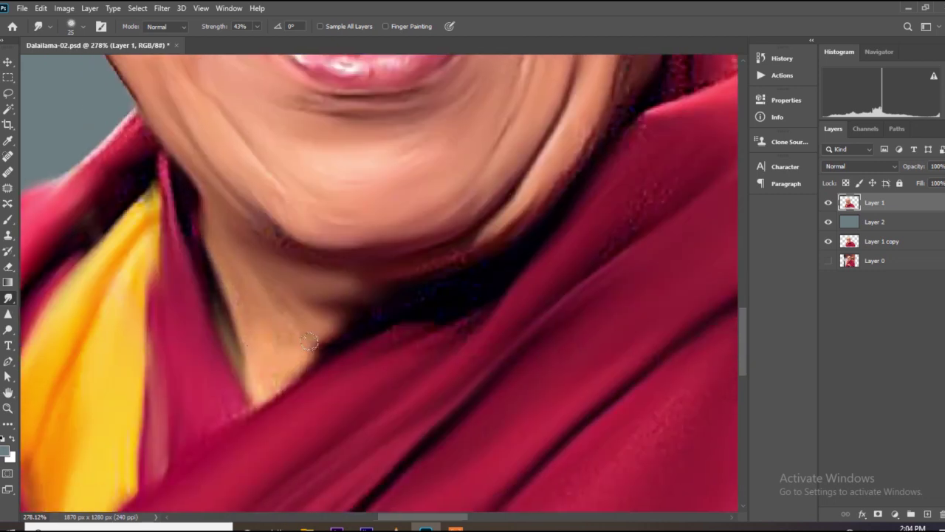
pyautogui.scroll(-6, 251, 364)
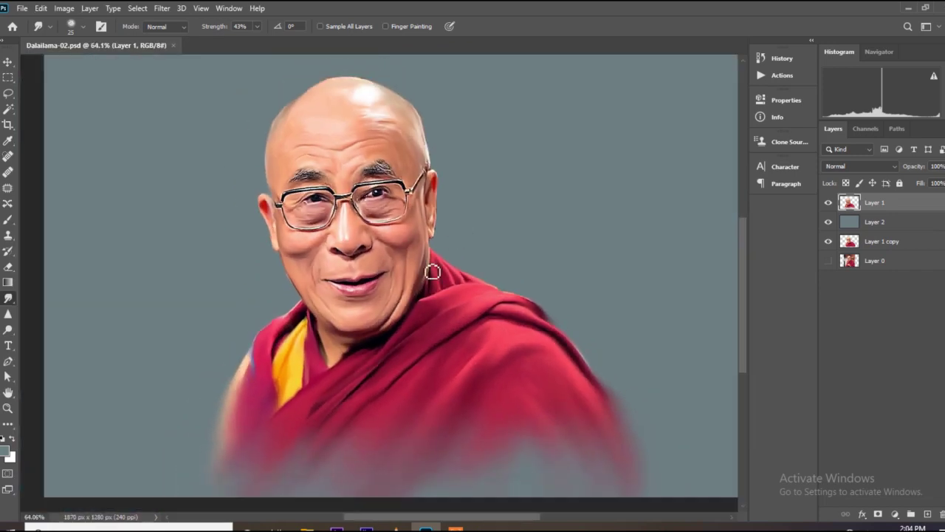
# Step: Smudge the hinge and outer rim of the left lens with a 15 to 25-pixel brush
pyautogui.scroll(6, 266, 222)
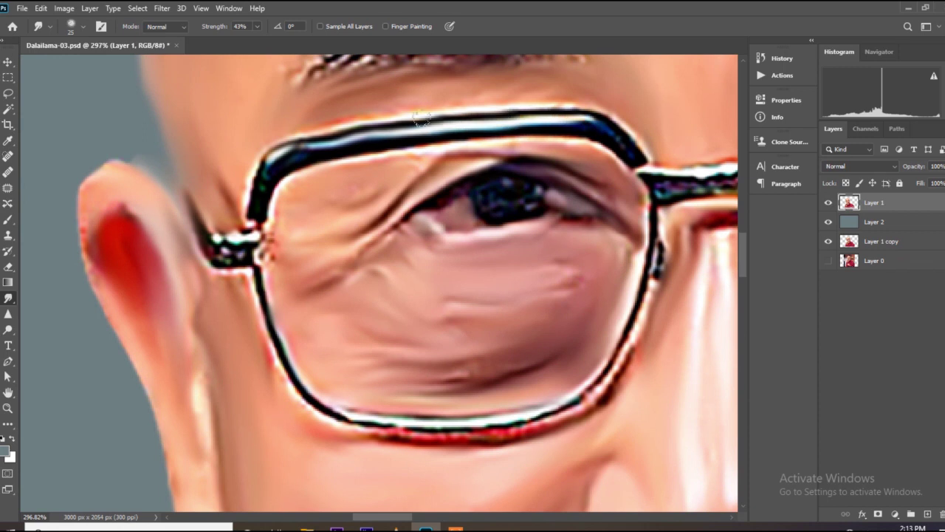
pyautogui.scroll(1, 238, 214)
pyautogui.scroll(2, 238, 214)
pyautogui.press('[')
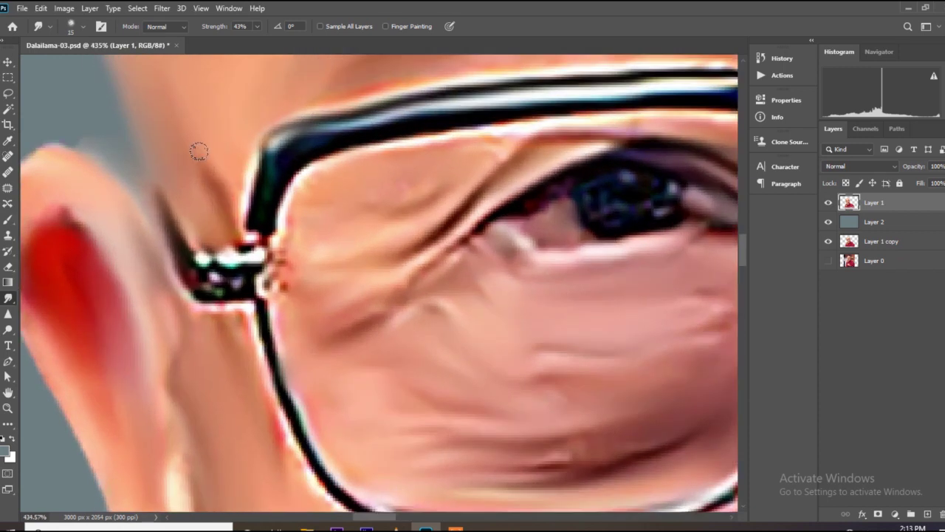
pyautogui.press(']')
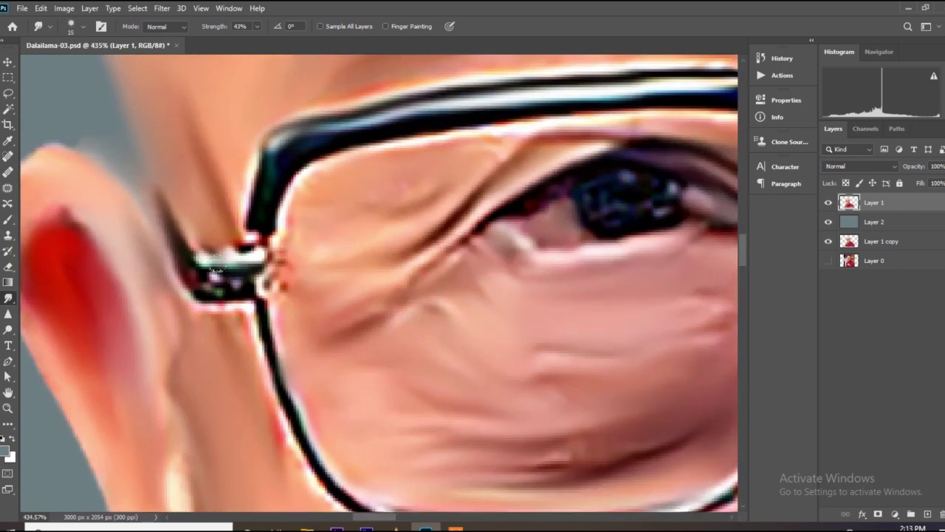
pyautogui.moveTo(216, 271); pyautogui.dragTo(238, 292)
pyautogui.press(']')
pyautogui.moveTo(277, 243)
pyautogui.mouseDown()
pyautogui.moveTo(270, 289)
pyautogui.moveTo(285, 403)
pyautogui.moveTo(320, 476)
pyautogui.mouseUp()
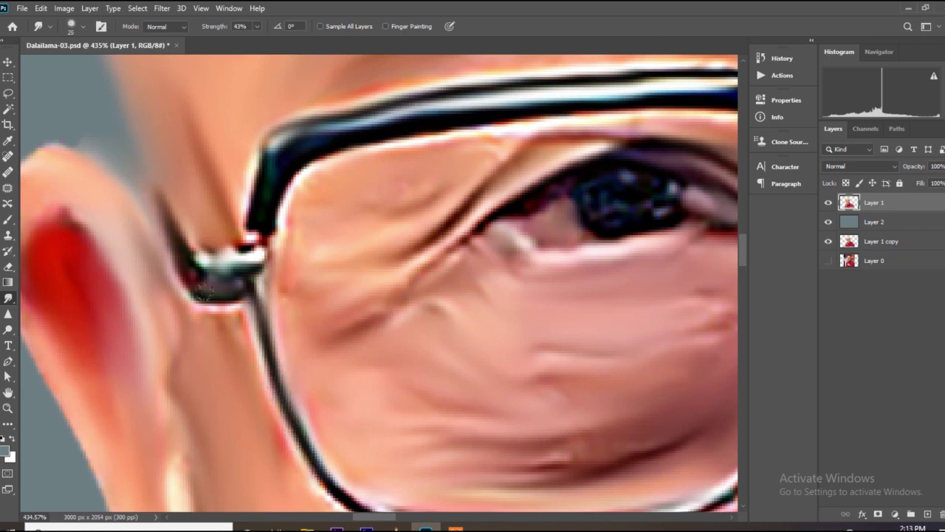
pyautogui.press('[')
pyautogui.moveTo(166, 235); pyautogui.dragTo(156, 187)
# Step: Smooth the lower rim of the left lens and the skin along its outer edge with Smudge strokes
pyautogui.moveTo(322, 488)
pyautogui.mouseDown()
pyautogui.moveTo(156, 300)
pyautogui.moveTo(310, 335)
pyautogui.mouseUp()
pyautogui.moveTo(374, 370); pyautogui.dragTo(583, 304)
pyautogui.moveTo(584, 304); pyautogui.dragTo(318, 344)
pyautogui.moveTo(255, 337)
pyautogui.mouseDown()
pyautogui.moveTo(536, 322)
pyautogui.moveTo(181, 317)
pyautogui.moveTo(247, 349)
pyautogui.moveTo(167, 319)
pyautogui.moveTo(125, 274)
pyautogui.moveTo(150, 302)
pyautogui.mouseUp()
pyautogui.press('[')
pyautogui.moveTo(201, 339); pyautogui.dragTo(200, 340)
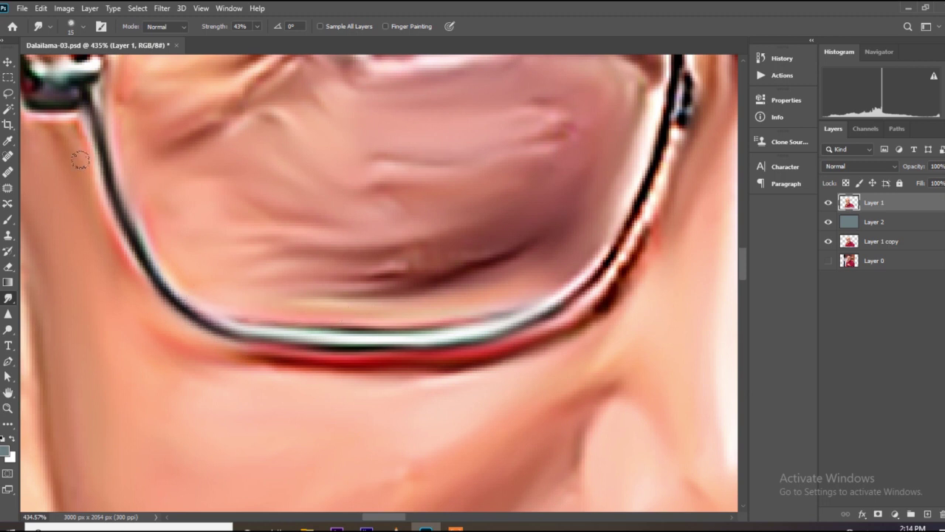
pyautogui.moveTo(80, 160); pyautogui.dragTo(120, 271)
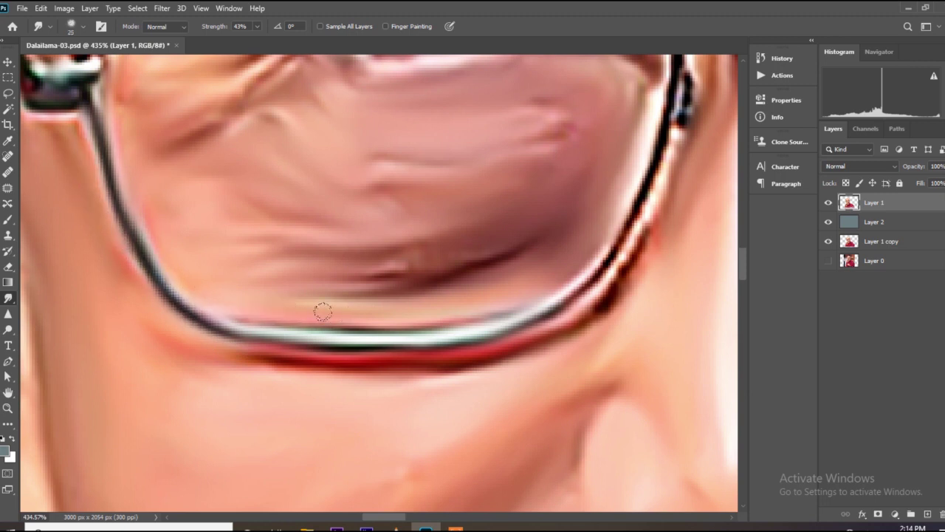
# Step: Smooth the glasses bridge and the red shadow beneath it with a 25-pixel Smudge brush
pyautogui.scroll(-3, 322, 310)
pyautogui.scroll(1, 399, 309)
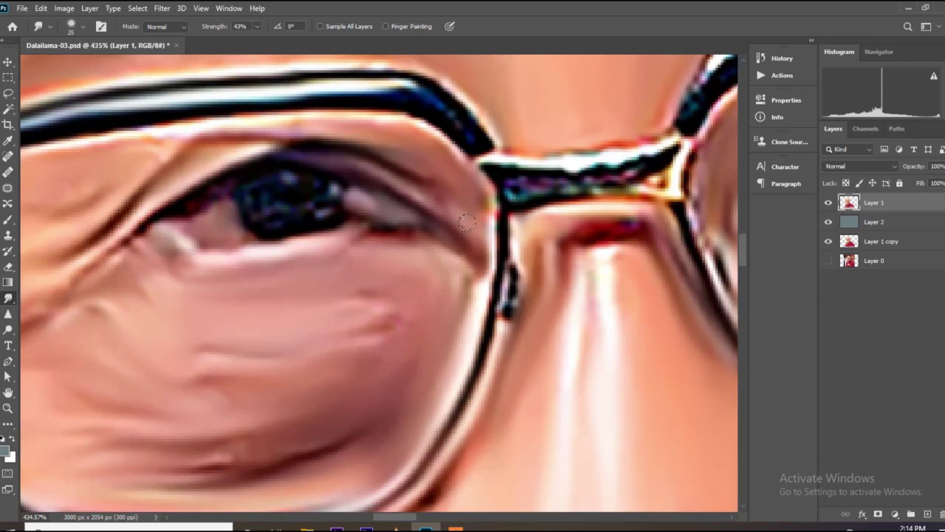
pyautogui.scroll(1, 414, 347)
pyautogui.scroll(2, 499, 214)
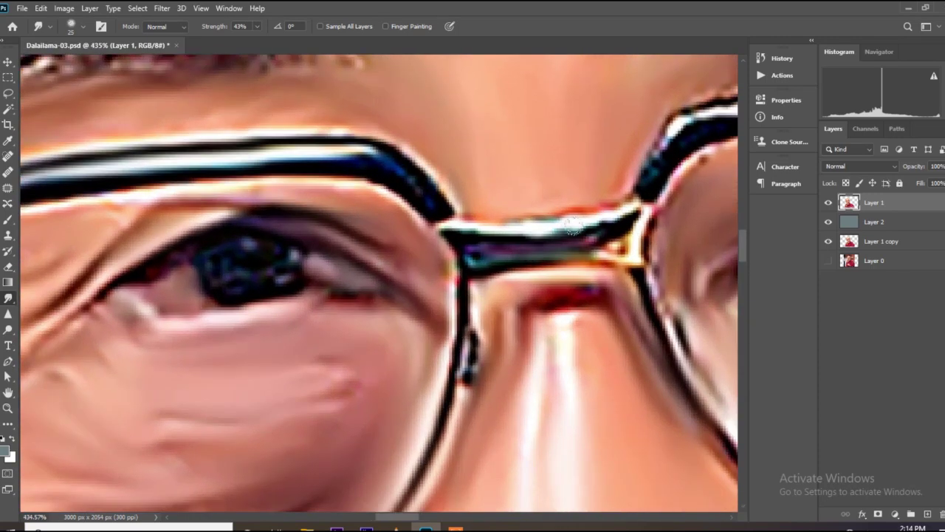
pyautogui.scroll(-1, 480, 286)
pyautogui.scroll(1, 377, 163)
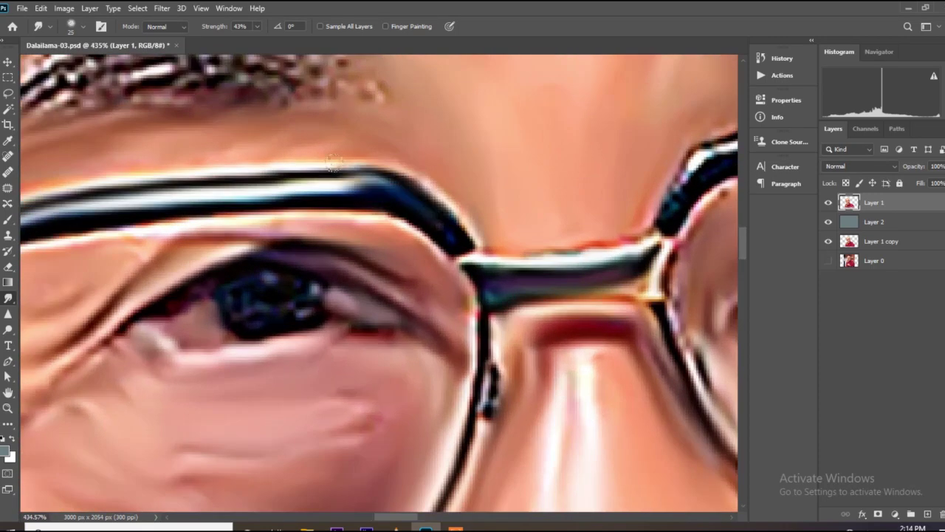
# Step: Smudge along the upper rim of the left lens to blend its bright edge into the skin
pyautogui.moveTo(362, 166); pyautogui.dragTo(133, 190)
pyautogui.moveTo(133, 191); pyautogui.dragTo(429, 160)
pyautogui.moveTo(594, 148); pyautogui.dragTo(247, 193)
# Step: Smooth the upper rim and inner corner of the right lens with a 25-pixel Smudge brush
pyautogui.scroll(-5, 197, 185)
pyautogui.scroll(3, 501, 156)
pyautogui.scroll(1, 502, 162)
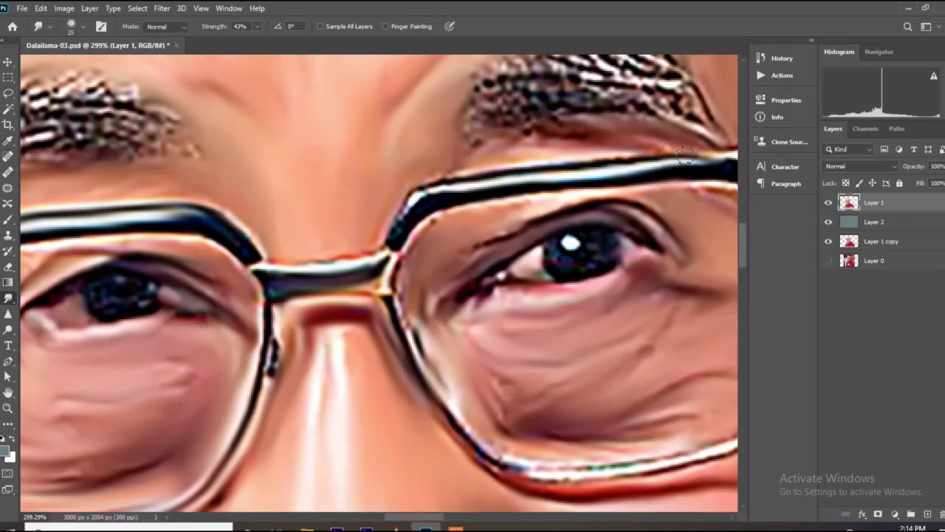
pyautogui.scroll(1, 358, 223)
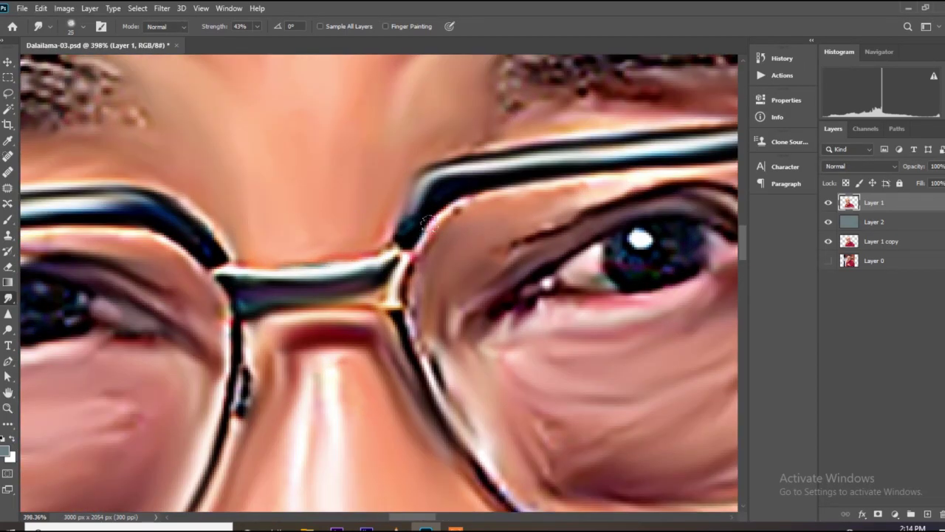
pyautogui.moveTo(428, 223); pyautogui.dragTo(463, 206)
pyautogui.scroll(-1, 443, 222)
pyautogui.moveTo(429, 341); pyautogui.dragTo(396, 282)
# Step: Smooth the lower rim of the right lens toward its outer corner with Smudge strokes
pyautogui.scroll(-4, 396, 293)
pyautogui.scroll(5, 487, 359)
pyautogui.moveTo(449, 402); pyautogui.dragTo(622, 418)
pyautogui.scroll(-6, 531, 367)
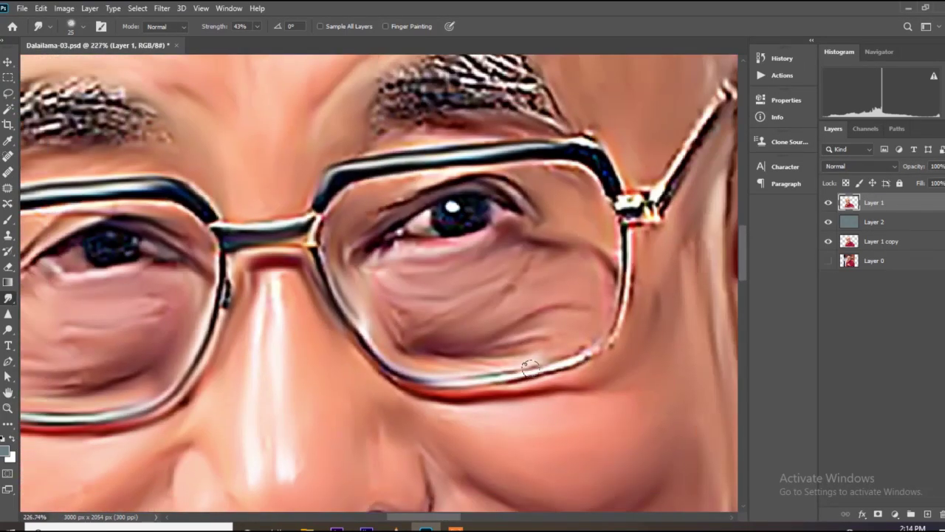
pyautogui.scroll(2, 530, 368)
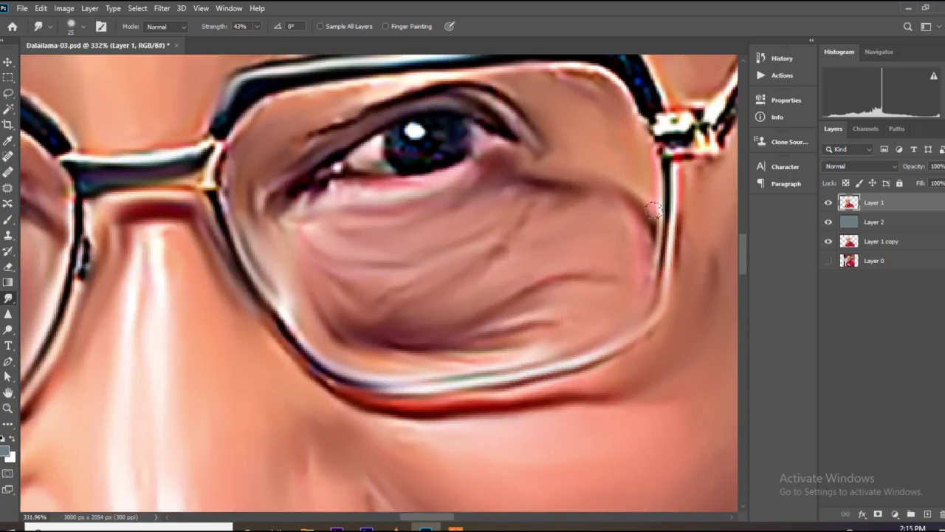
# Step: Smooth the metal hinge and temple arm beside the right lens with a 20-pixel Smudge brush
pyautogui.scroll(-1, 654, 221)
pyautogui.scroll(1, 568, 274)
pyautogui.scroll(-1, 561, 262)
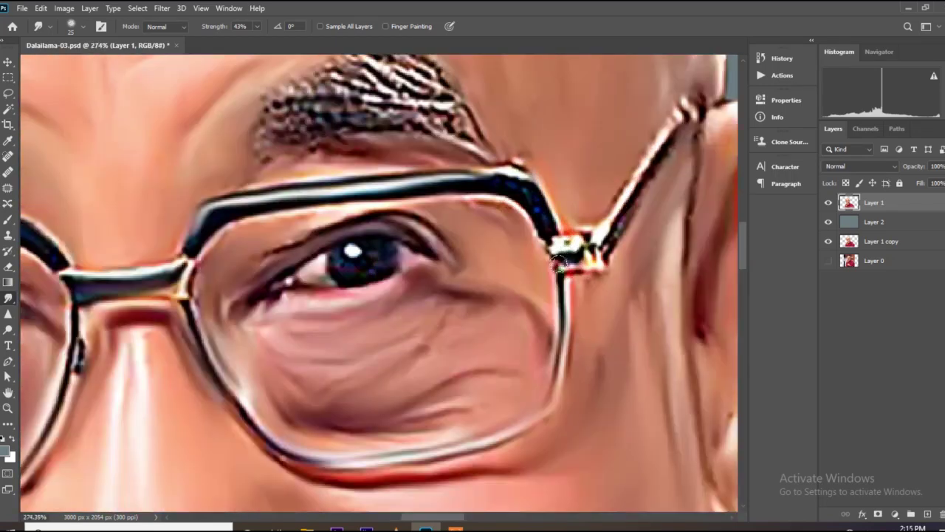
pyautogui.scroll(2, 560, 263)
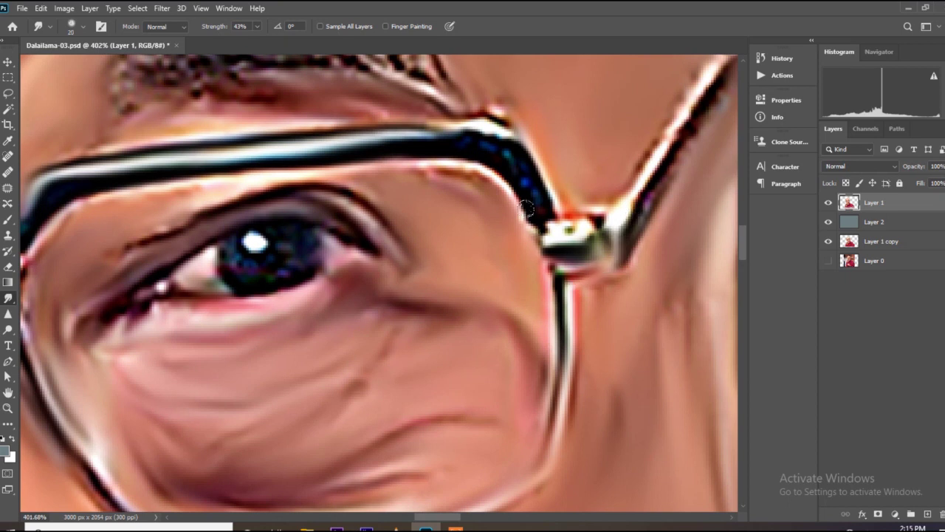
pyautogui.scroll(-1, 680, 107)
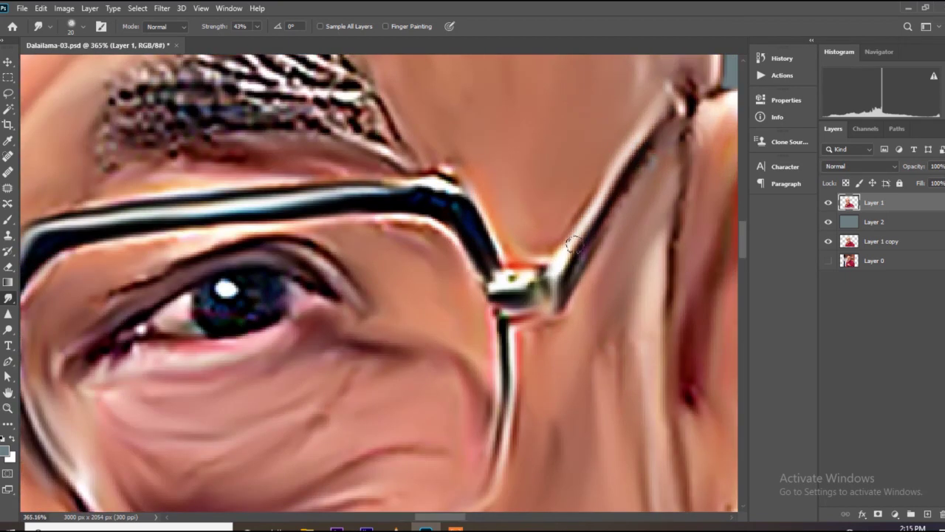
pyautogui.moveTo(575, 243); pyautogui.dragTo(642, 229)
# Step: Smooth the right lens's upper frame and its joint with the glasses bridge using Smudge strokes, and save the document
pyautogui.moveTo(501, 206)
pyautogui.mouseDown()
pyautogui.moveTo(259, 211)
pyautogui.moveTo(352, 205)
pyautogui.mouseUp()
pyautogui.moveTo(244, 223)
pyautogui.mouseDown()
pyautogui.moveTo(397, 205)
pyautogui.moveTo(172, 284)
pyautogui.mouseUp()
pyautogui.moveTo(224, 203)
pyautogui.mouseDown()
pyautogui.moveTo(608, 158)
pyautogui.moveTo(228, 197)
pyautogui.moveTo(189, 222)
pyautogui.mouseUp()
pyautogui.scroll(-2, 189, 223)
pyautogui.moveTo(189, 222); pyautogui.dragTo(269, 201)
pyautogui.moveTo(243, 285)
pyautogui.mouseDown()
pyautogui.moveTo(248, 257)
pyautogui.moveTo(247, 297)
pyautogui.mouseUp()
pyautogui.scroll(-2, 296, 396)
pyautogui.scroll(2, 243, 347)
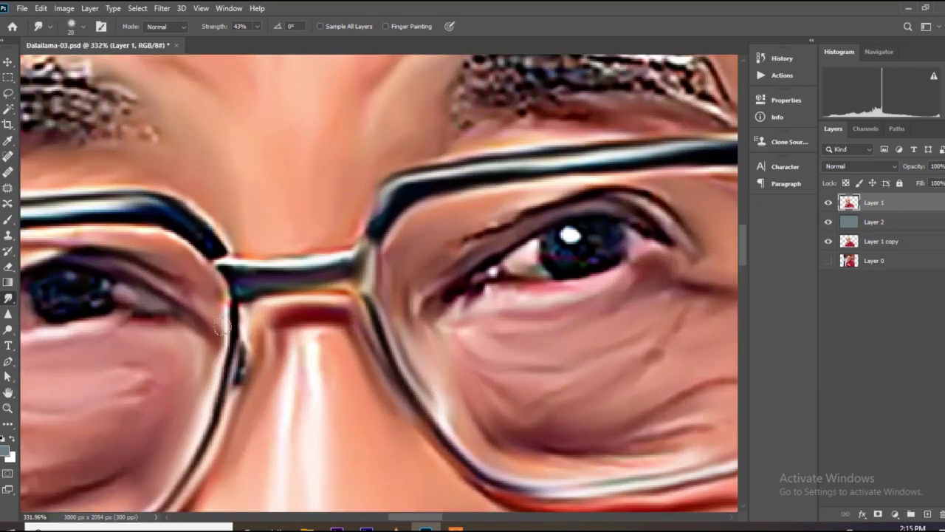
pyautogui.scroll(-6, 229, 317)
pyautogui.hotkey('ctrl', 's')
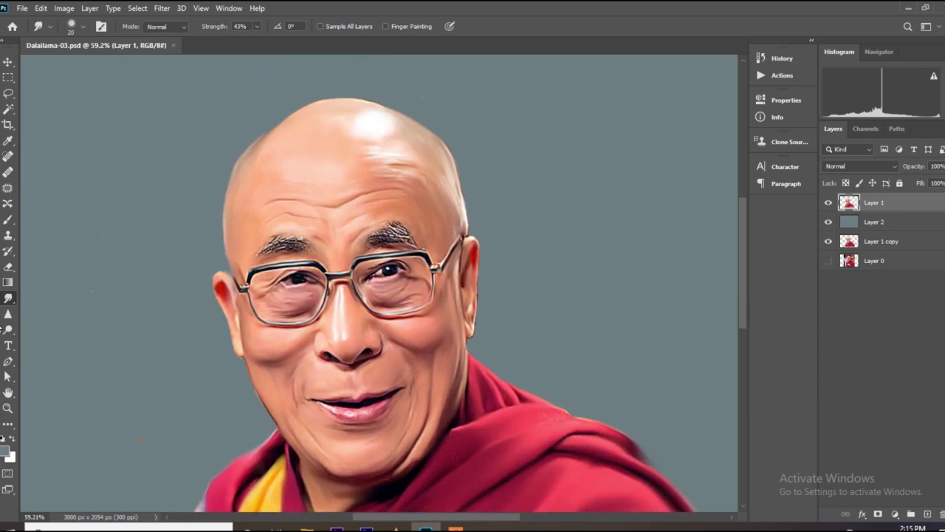
# Step: Choose a textured bristle preset for the Smudge tool, with strength 90% and brush size 20 pixels
pyautogui.click(101, 26)
pyautogui.click(443, 118)
pyautogui.scroll(-5, 566, 236)
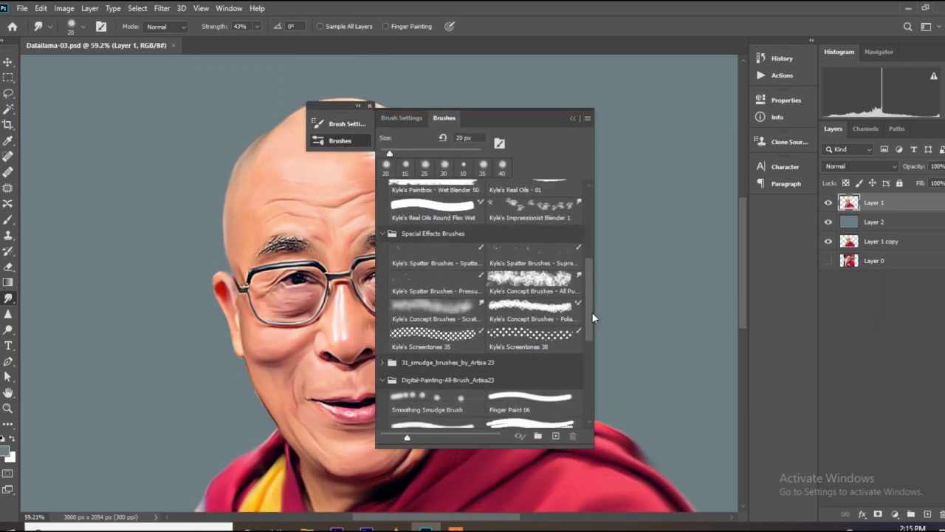
pyautogui.click(370, 106)
pyautogui.scroll(2, 380, 133)
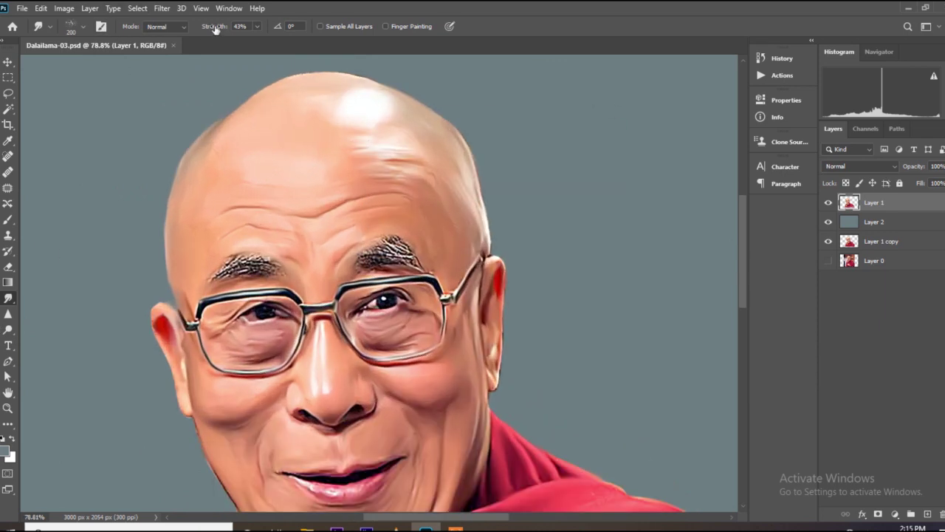
pyautogui.click(283, 40)
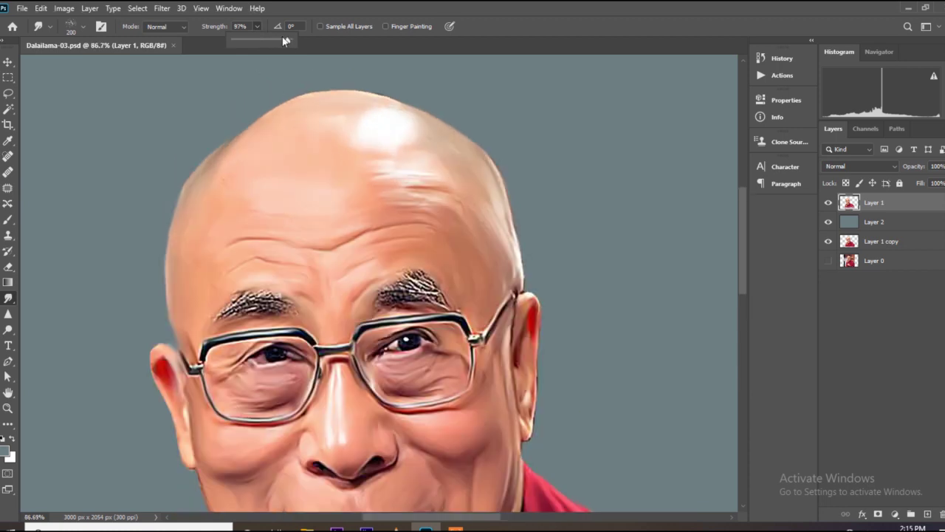
pyautogui.scroll(4, 174, 419)
pyautogui.click(250, 208)
pyautogui.press('[')
pyautogui.press('[')
pyautogui.press('[')
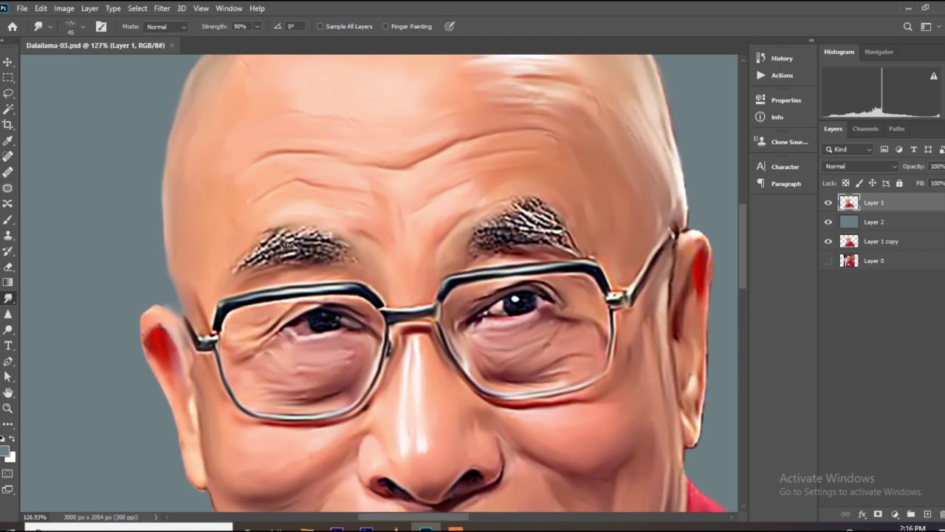
pyautogui.scroll(10, 305, 255)
pyautogui.press('[')
pyautogui.press('[')
pyautogui.press('[')
pyautogui.press('[')
pyautogui.press('[')
# Step: Smudge the left eyebrow into soft hair strands along its growth direction, from the inner end to the tapered tail
pyautogui.moveTo(274, 239); pyautogui.dragTo(360, 256)
pyautogui.moveTo(286, 236)
pyautogui.mouseDown()
pyautogui.moveTo(381, 237)
pyautogui.moveTo(420, 249)
pyautogui.mouseUp()
pyautogui.moveTo(279, 213); pyautogui.dragTo(376, 215)
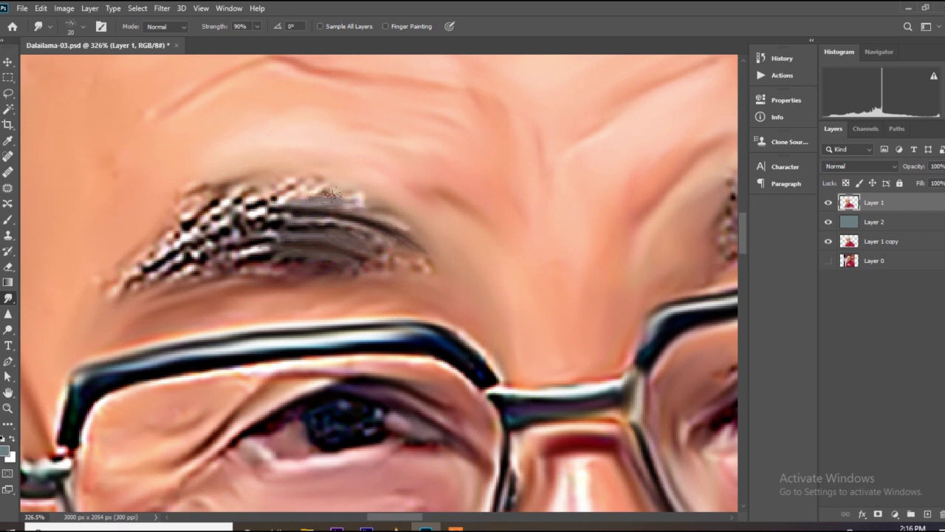
pyautogui.moveTo(243, 229); pyautogui.dragTo(332, 200)
pyautogui.moveTo(195, 242); pyautogui.dragTo(279, 199)
pyautogui.moveTo(173, 255); pyautogui.dragTo(251, 200)
pyautogui.moveTo(140, 256); pyautogui.dragTo(221, 208)
pyautogui.moveTo(176, 217); pyautogui.dragTo(223, 181)
pyautogui.moveTo(169, 268); pyautogui.dragTo(300, 235)
pyautogui.moveTo(167, 272); pyautogui.dragTo(268, 267)
pyautogui.moveTo(128, 284); pyautogui.dragTo(198, 254)
pyautogui.moveTo(112, 297); pyautogui.dragTo(193, 252)
pyautogui.moveTo(251, 213); pyautogui.dragTo(297, 189)
pyautogui.moveTo(215, 226)
pyautogui.mouseDown()
pyautogui.moveTo(290, 189)
pyautogui.moveTo(358, 230)
pyautogui.moveTo(292, 183)
pyautogui.moveTo(240, 214)
pyautogui.mouseUp()
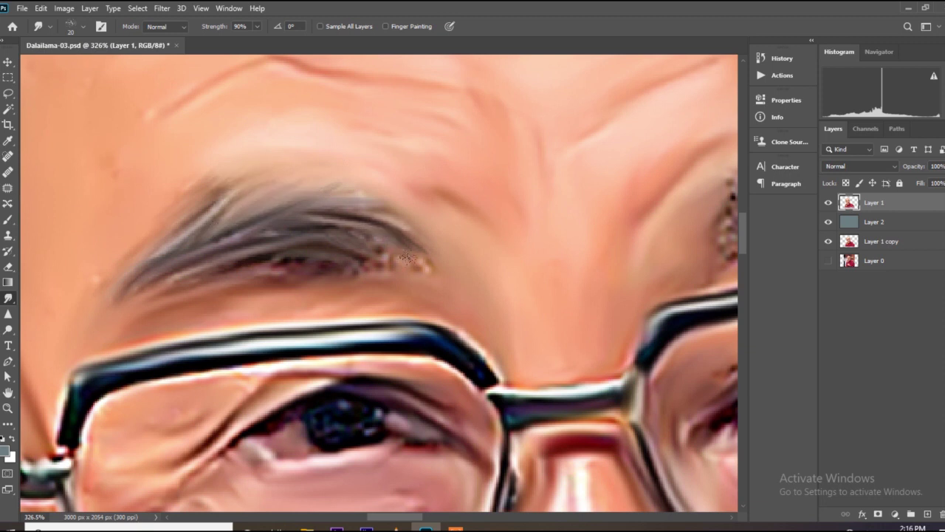
pyautogui.moveTo(216, 274); pyautogui.dragTo(120, 296)
# Step: Smudge the right eyebrow's rough texture into smooth hair strands with the 20-pixel bristle brush at 90% strength
pyautogui.scroll(-6, 100, 267)
pyautogui.scroll(7, 498, 236)
pyautogui.moveTo(441, 234)
pyautogui.mouseDown()
pyautogui.moveTo(559, 244)
pyautogui.moveTo(561, 227)
pyautogui.moveTo(641, 257)
pyautogui.mouseUp()
pyautogui.moveTo(584, 201); pyautogui.dragTo(652, 262)
pyautogui.moveTo(495, 205); pyautogui.dragTo(617, 216)
pyautogui.moveTo(510, 169); pyautogui.dragTo(618, 206)
pyautogui.moveTo(518, 149); pyautogui.dragTo(613, 204)
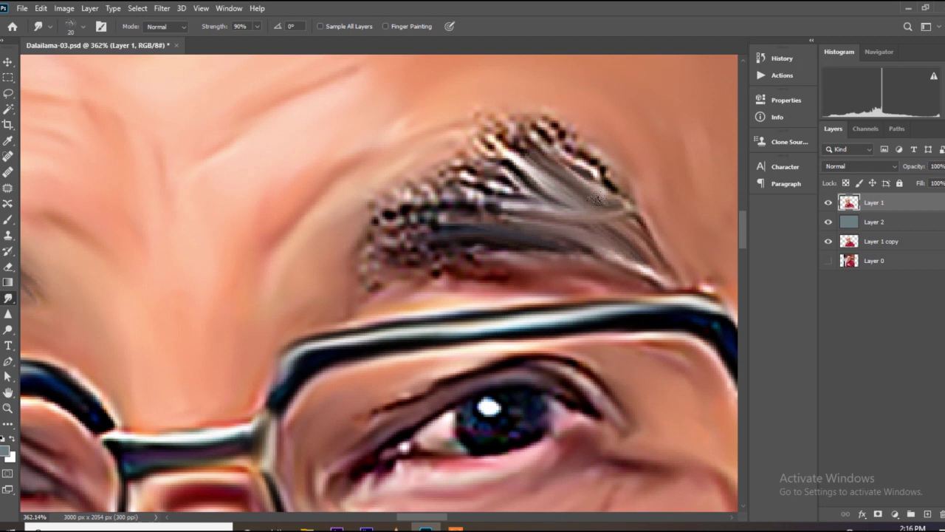
pyautogui.moveTo(563, 152); pyautogui.dragTo(622, 199)
pyautogui.moveTo(533, 120); pyautogui.dragTo(576, 158)
pyautogui.moveTo(484, 115); pyautogui.dragTo(545, 161)
pyautogui.moveTo(469, 133)
pyautogui.mouseDown()
pyautogui.moveTo(449, 183)
pyautogui.moveTo(471, 211)
pyautogui.moveTo(461, 225)
pyautogui.moveTo(491, 242)
pyautogui.moveTo(391, 225)
pyautogui.mouseUp()
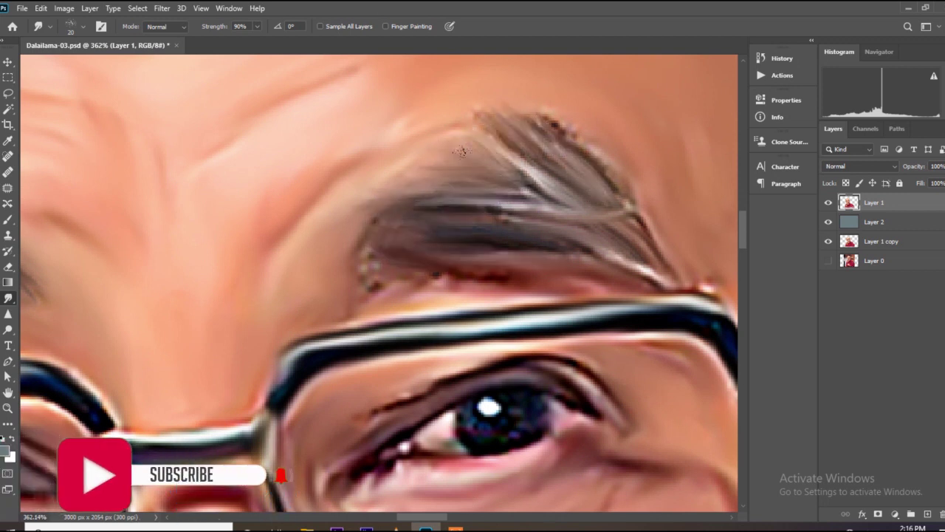
# Step: Blend the upper edge of the right eyebrow into the forehead with Smudge strokes
pyautogui.scroll(1, 450, 142)
pyautogui.moveTo(469, 157)
pyautogui.mouseDown()
pyautogui.moveTo(573, 195)
pyautogui.moveTo(592, 217)
pyautogui.mouseUp()
pyautogui.moveTo(510, 184); pyautogui.dragTo(441, 173)
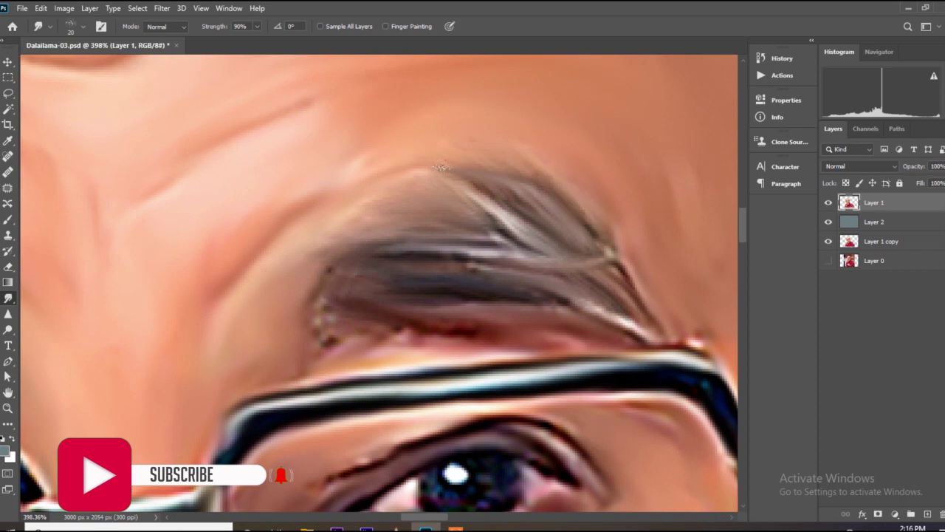
pyautogui.scroll(-12, 420, 237)
pyautogui.scroll(8, 419, 236)
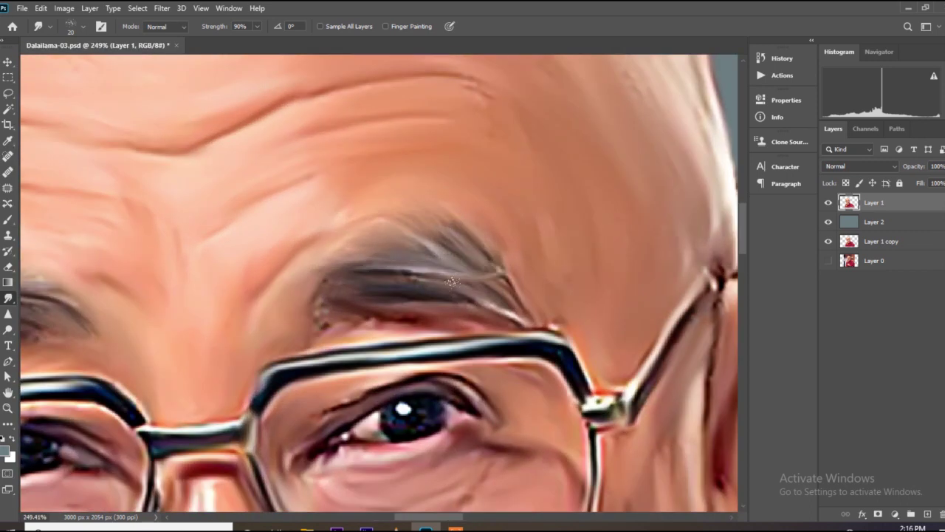
pyautogui.scroll(-6, 355, 315)
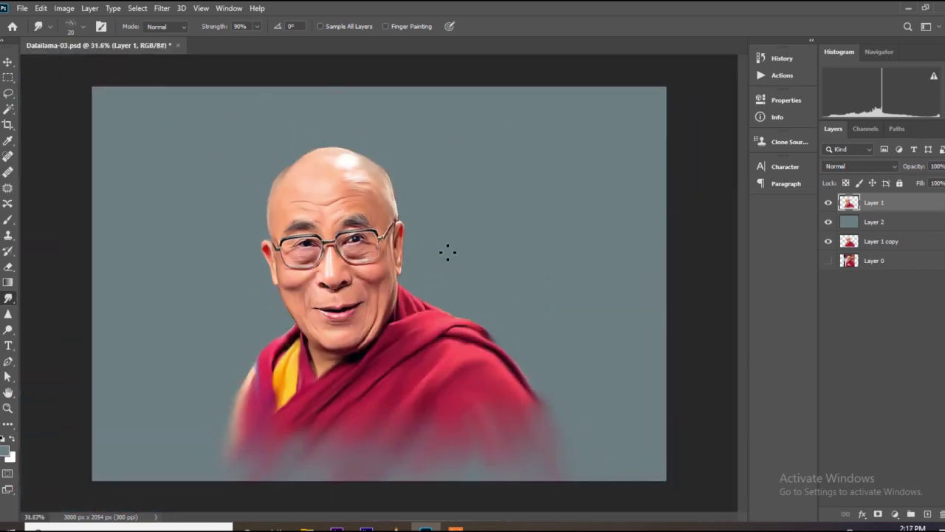
# Step: Refine the inner end and lower edge of the right eyebrow with a 10-pixel Smudge brush
pyautogui.scroll(3, 342, 259)
pyautogui.scroll(-2, 317, 207)
pyautogui.scroll(8, 472, 236)
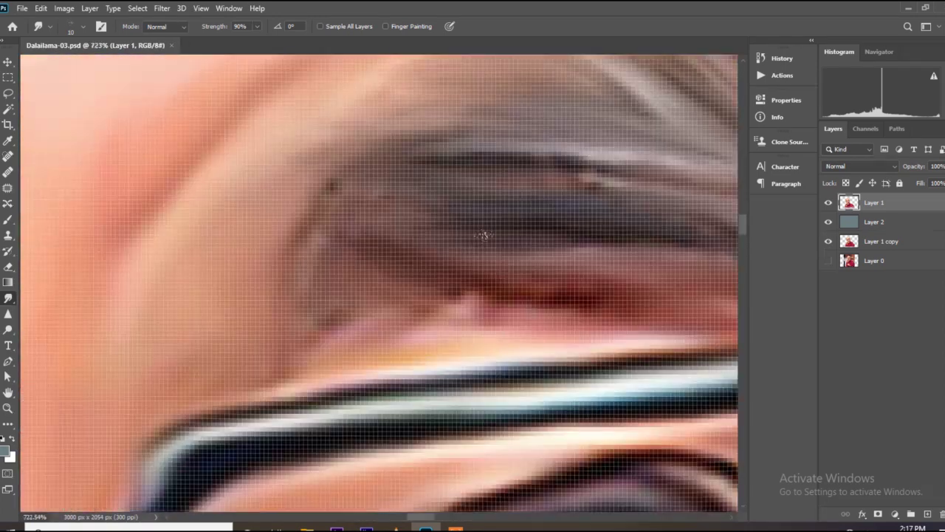
pyautogui.moveTo(459, 289); pyautogui.dragTo(378, 315)
pyautogui.moveTo(535, 291); pyautogui.dragTo(480, 299)
pyautogui.scroll(-1, 437, 260)
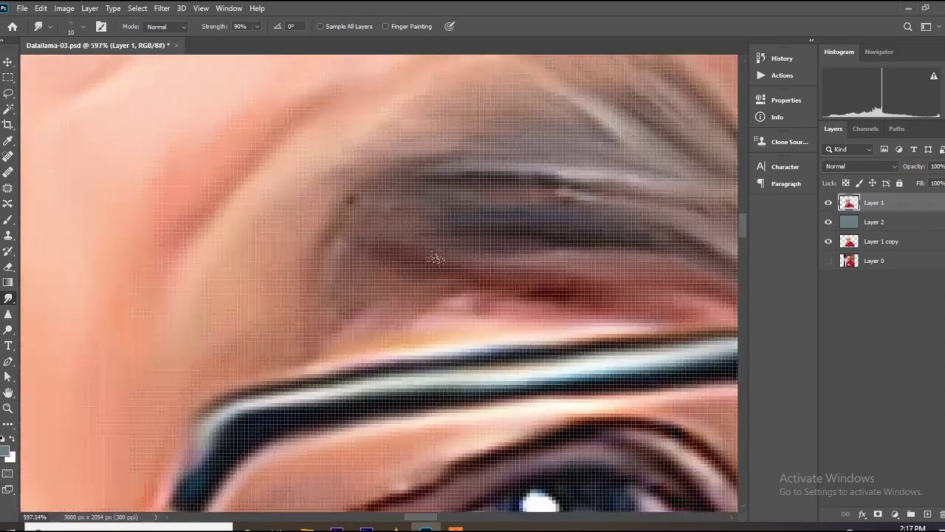
pyautogui.scroll(2, 440, 237)
pyautogui.scroll(-6, 374, 222)
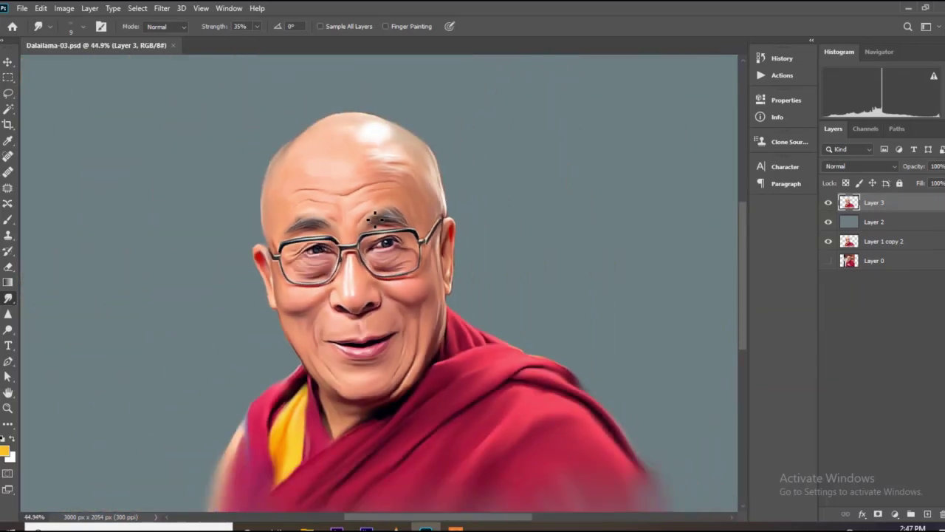
# Step: Add a new empty layer directly above the grey background Layer 2 and activate the Brush tool
pyautogui.click(879, 223)
pyautogui.click(928, 514)
pyautogui.scroll(3, 384, 273)
pyautogui.click(7, 223)
pyautogui.scroll(2, 316, 211)
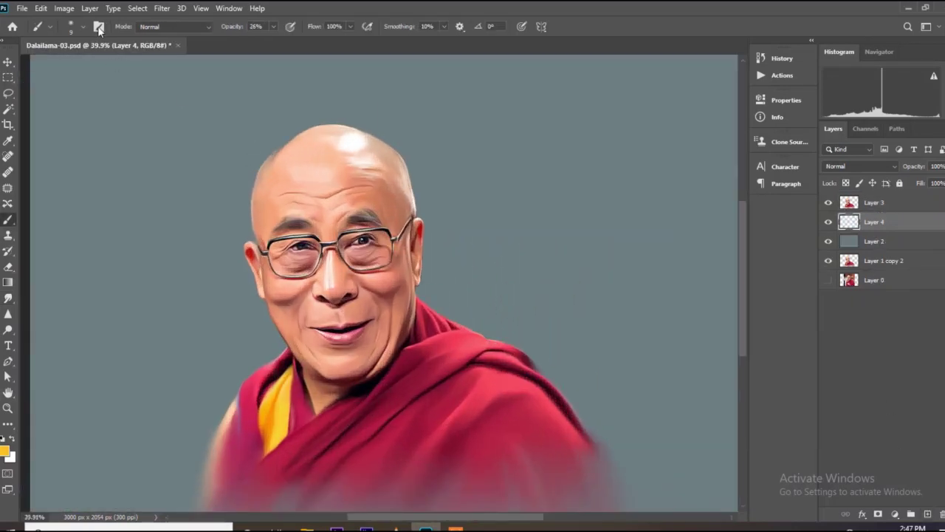
# Step: Select the cloud brush at 300 px from the Digital-Painting-All-Brush_Artisa23 set
pyautogui.click(98, 26)
pyautogui.click(443, 118)
pyautogui.scroll(-2, 553, 314)
pyautogui.scroll(-6, 547, 296)
pyautogui.click(533, 334)
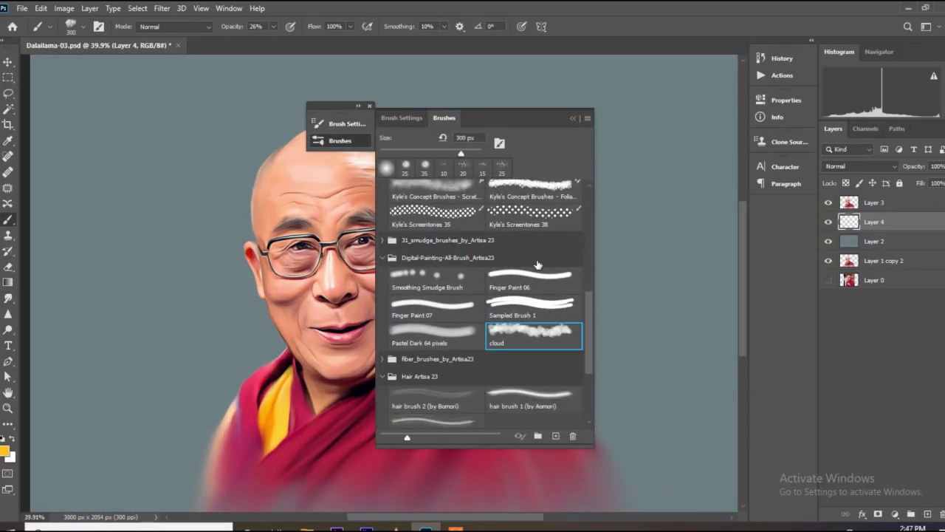
pyautogui.click(369, 107)
# Step: Set the foreground colour to teal 50bebd and paint a soft cloud behind the head and right shoulder
pyautogui.scroll(-3, 475, 166)
pyautogui.scroll(1, 415, 332)
pyautogui.click(5, 450)
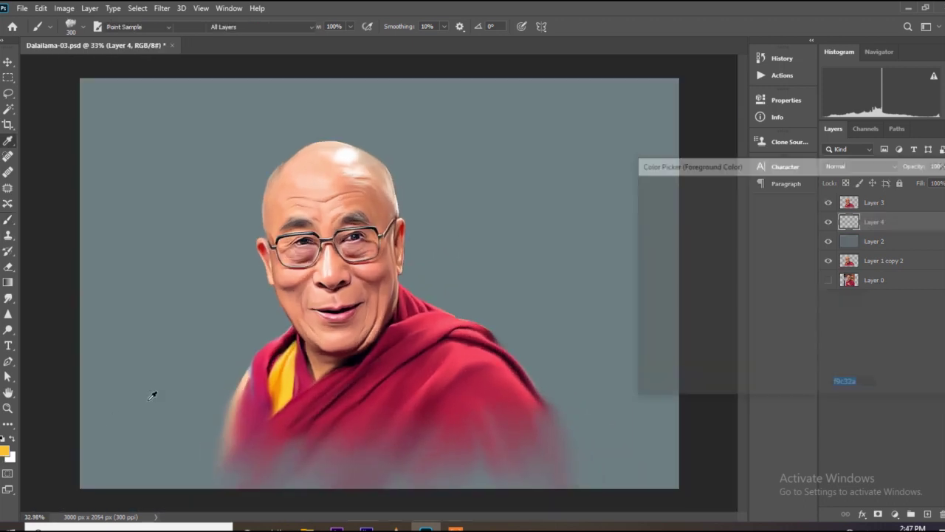
pyautogui.click(809, 271)
pyautogui.moveTo(810, 271); pyautogui.dragTo(810, 266)
pyautogui.moveTo(738, 230); pyautogui.dragTo(729, 232)
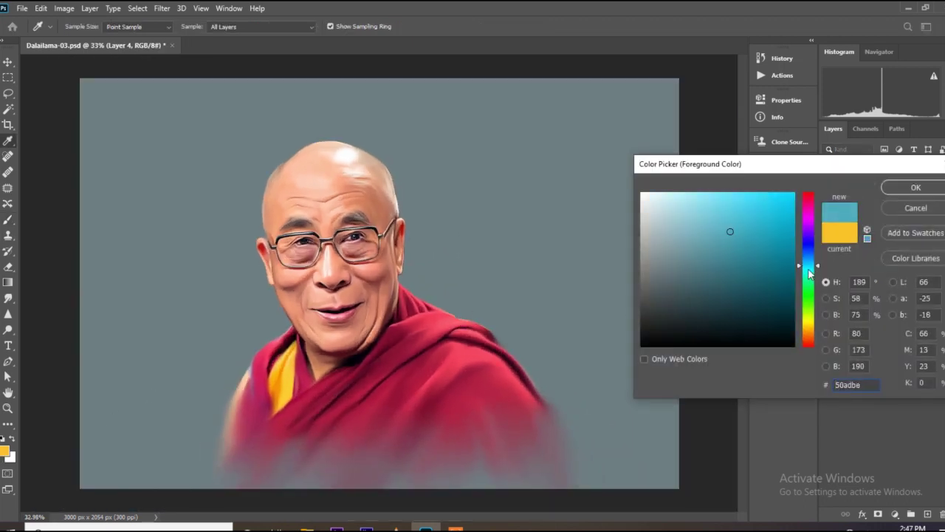
pyautogui.click(914, 186)
pyautogui.press('b')
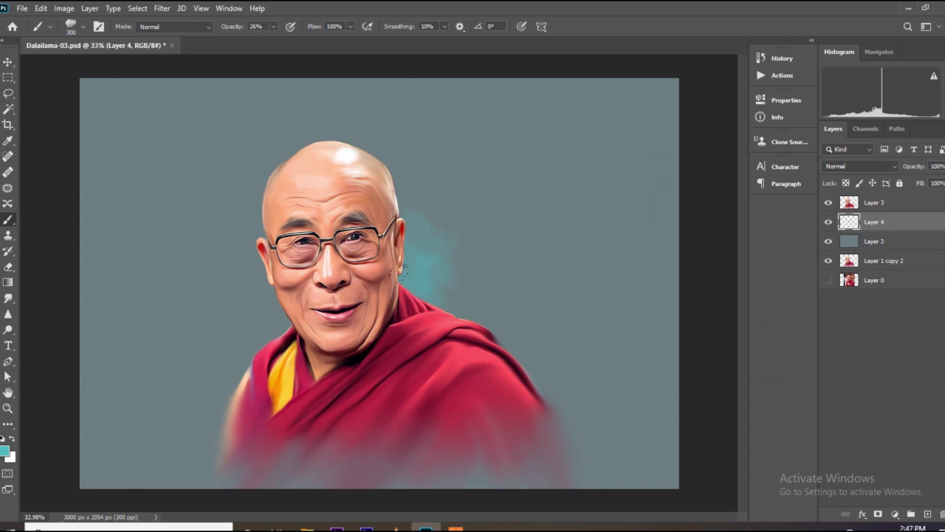
pyautogui.moveTo(422, 229)
pyautogui.mouseDown()
pyautogui.moveTo(388, 235)
pyautogui.moveTo(344, 161)
pyautogui.moveTo(491, 299)
pyautogui.mouseUp()
# Step: Pick a dark blue foreground colour and paint clouds above the right shoulder and beside the left of the face
pyautogui.click(6, 451)
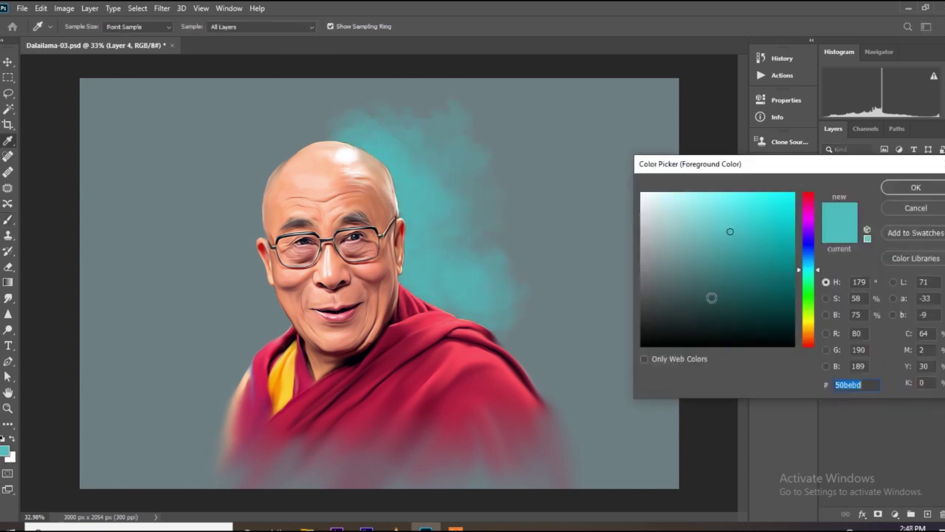
pyautogui.moveTo(808, 271); pyautogui.dragTo(799, 260)
pyautogui.click(758, 271)
pyautogui.click(914, 186)
pyautogui.moveTo(422, 285); pyautogui.dragTo(517, 317)
pyautogui.moveTo(258, 310)
pyautogui.mouseDown()
pyautogui.moveTo(240, 358)
pyautogui.moveTo(177, 196)
pyautogui.mouseUp()
# Step: Paint red clouds around both shoulders using colours sampled from the robe
pyautogui.moveTo(447, 328)
pyautogui.mouseDown()
pyautogui.moveTo(228, 395)
pyautogui.moveTo(203, 356)
pyautogui.mouseUp()
pyautogui.keyDown('alt'); pyautogui.click(512, 368); pyautogui.keyUp('alt')
pyautogui.moveTo(509, 343)
pyautogui.mouseDown()
pyautogui.moveTo(528, 332)
pyautogui.moveTo(562, 414)
pyautogui.moveTo(502, 377)
pyautogui.moveTo(560, 410)
pyautogui.mouseUp()
pyautogui.moveTo(225, 364); pyautogui.dragTo(210, 423)
pyautogui.keyDown('alt'); pyautogui.click(260, 403); pyautogui.keyUp('alt')
pyautogui.moveTo(215, 387); pyautogui.dragTo(188, 421)
# Step: Pick a bright cyan-blue foreground colour and paint a light glow around the top and sides of the head
pyautogui.click(4, 450)
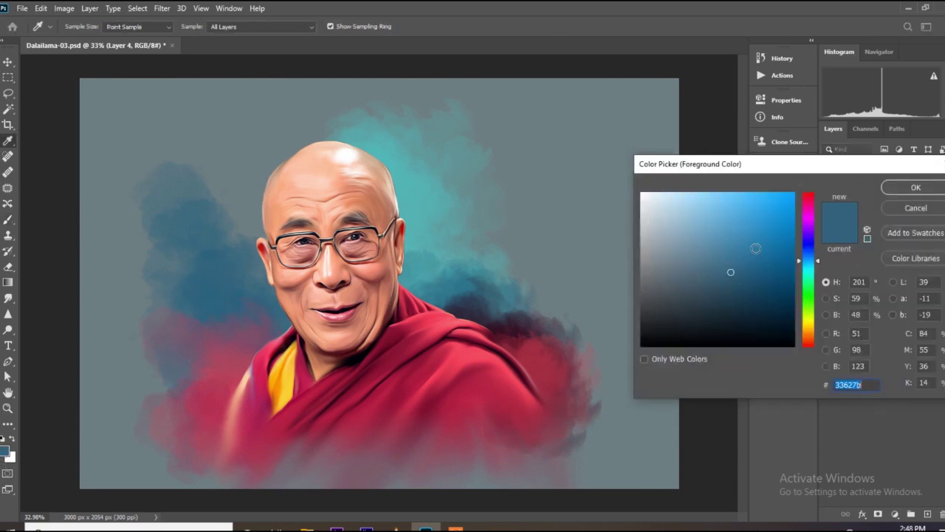
pyautogui.click(806, 265)
pyautogui.click(753, 216)
pyautogui.click(914, 186)
pyautogui.moveTo(328, 144)
pyautogui.mouseDown()
pyautogui.moveTo(248, 210)
pyautogui.moveTo(229, 203)
pyautogui.mouseUp()
# Step: Extend the blue cloud above the right shoulder with dark tones sampled from the painted background
pyautogui.keyDown('alt'); pyautogui.click(251, 269); pyautogui.keyUp('alt')
pyautogui.keyDown('alt'); pyautogui.click(492, 316); pyautogui.keyUp('alt')
pyautogui.keyDown('alt'); pyautogui.click(493, 314); pyautogui.keyUp('alt')
pyautogui.moveTo(484, 299)
pyautogui.mouseDown()
pyautogui.moveTo(421, 284)
pyautogui.moveTo(424, 258)
pyautogui.moveTo(526, 244)
pyautogui.mouseUp()
pyautogui.keyDown('alt'); pyautogui.click(469, 289); pyautogui.keyUp('alt')
pyautogui.moveTo(516, 304)
pyautogui.mouseDown()
pyautogui.moveTo(490, 288)
pyautogui.moveTo(517, 283)
pyautogui.mouseUp()
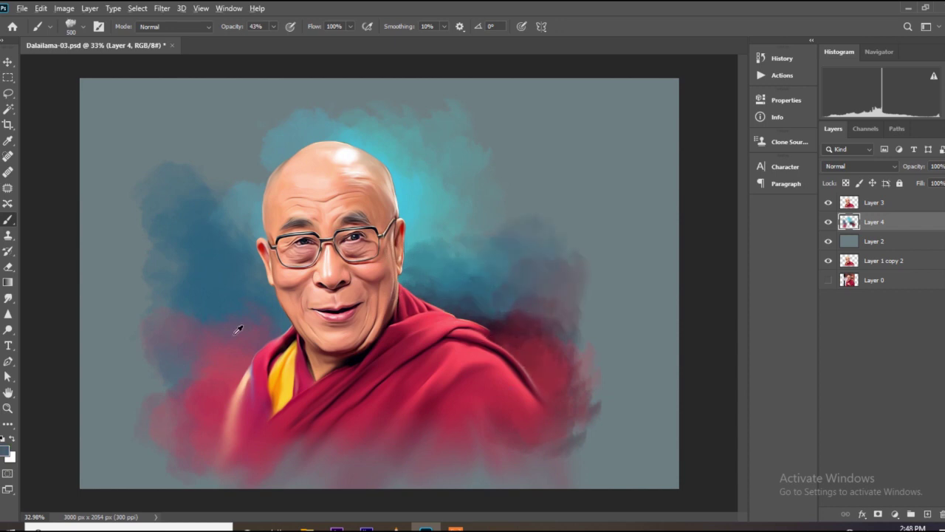
# Step: Widen the maroon clouds beyond both shoulders with sampled red tones at 43% brush opacity
pyautogui.moveTo(267, 334)
pyautogui.mouseDown()
pyautogui.moveTo(246, 375)
pyautogui.moveTo(214, 386)
pyautogui.moveTo(223, 334)
pyautogui.moveTo(179, 301)
pyautogui.moveTo(194, 375)
pyautogui.moveTo(152, 428)
pyautogui.mouseUp()
pyautogui.keyDown('alt'); pyautogui.click(263, 345); pyautogui.keyUp('alt')
pyautogui.keyDown('alt'); pyautogui.click(199, 376); pyautogui.keyUp('alt')
pyautogui.keyDown('alt'); pyautogui.click(580, 409); pyautogui.keyUp('alt')
pyautogui.moveTo(588, 412); pyautogui.dragTo(607, 396)
pyautogui.keyDown('alt'); pyautogui.click(521, 395); pyautogui.keyUp('alt')
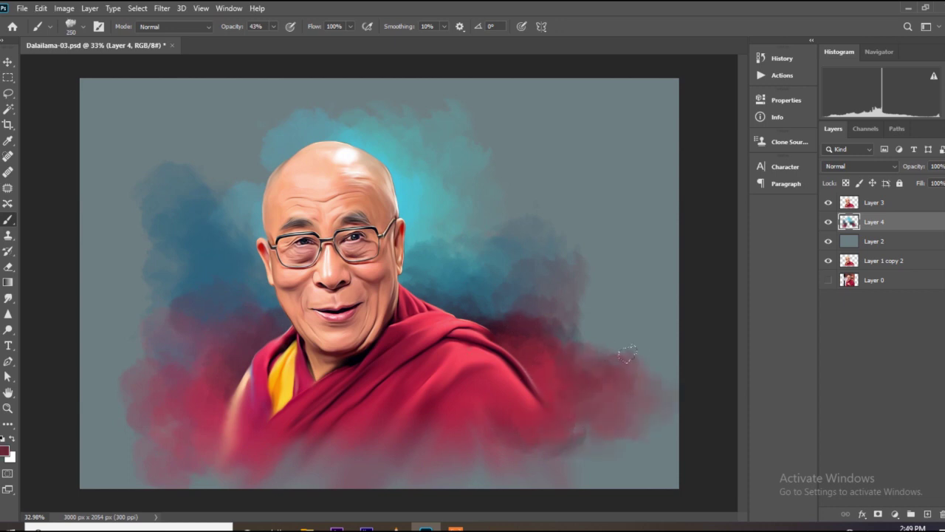
pyautogui.moveTo(627, 354); pyautogui.dragTo(636, 421)
# Step: Deepen the maroon clouds beside both shoulders with darker sampled tones using the 250-pixel cloud brush
pyautogui.moveTo(238, 364)
pyautogui.mouseDown()
pyautogui.moveTo(200, 401)
pyautogui.moveTo(166, 318)
pyautogui.mouseUp()
pyautogui.keyDown('alt'); pyautogui.click(197, 427); pyautogui.keyUp('alt')
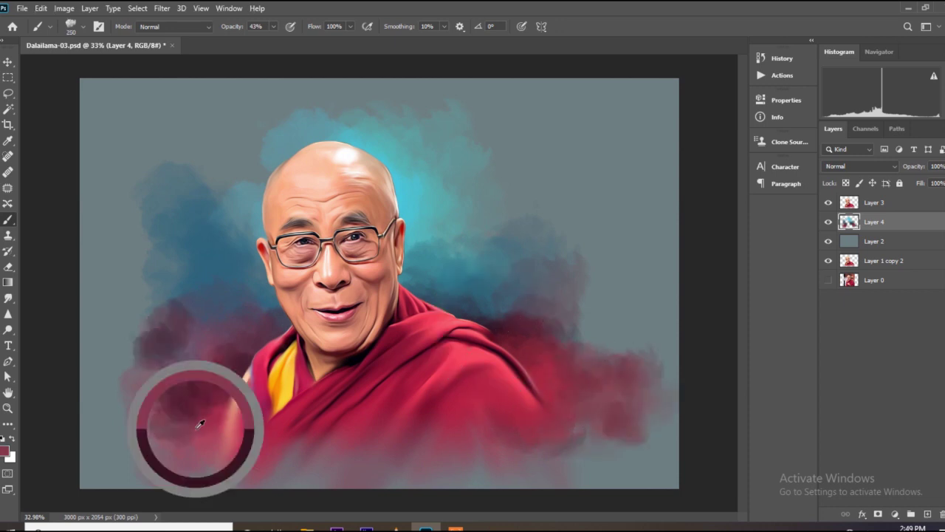
pyautogui.keyDown('alt'); pyautogui.click(237, 371); pyautogui.keyUp('alt')
pyautogui.moveTo(153, 370); pyautogui.dragTo(130, 413)
pyautogui.moveTo(571, 346); pyautogui.dragTo(518, 307)
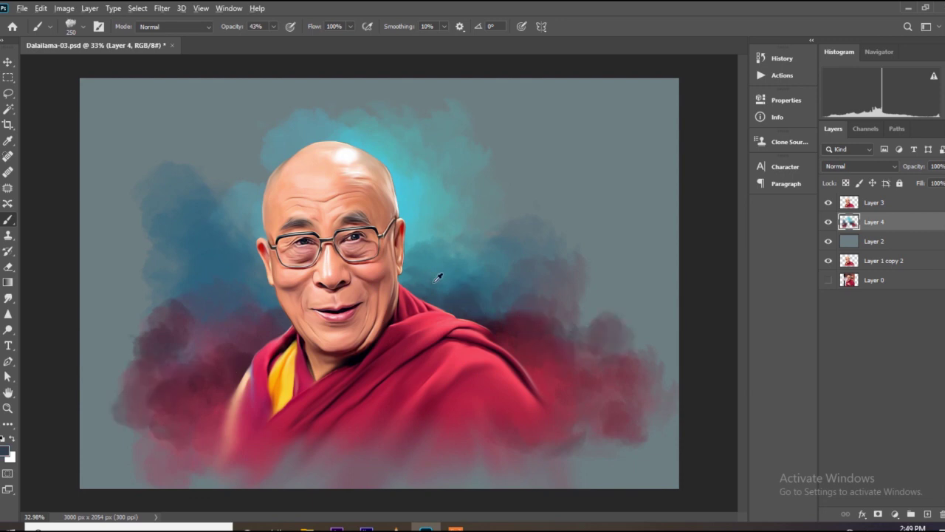
# Step: Spread teal tones beside the right ear and across the background around the head to soften the blue clouds
pyautogui.moveTo(416, 276); pyautogui.dragTo(410, 235)
pyautogui.scroll(2, 443, 246)
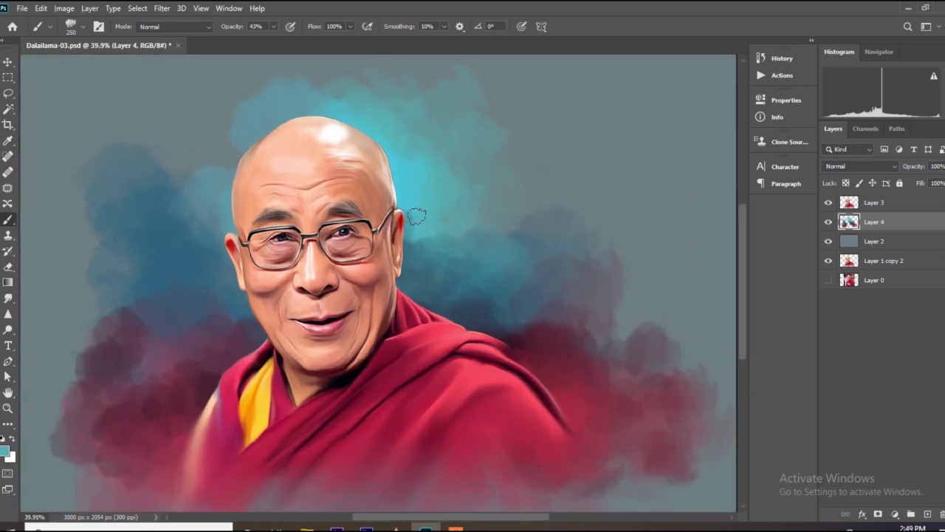
pyautogui.scroll(-1, 337, 287)
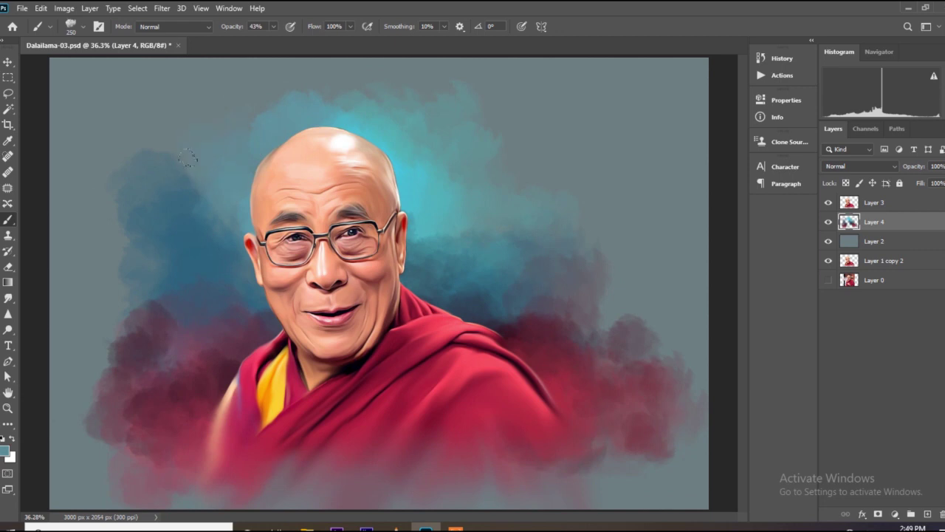
pyautogui.scroll(-3, 274, 228)
# Step: Blend the outer edge of the left cloud with muted grey-blue and sampled mauve strokes
pyautogui.moveTo(167, 253)
pyautogui.mouseDown()
pyautogui.moveTo(167, 283)
pyautogui.moveTo(198, 300)
pyautogui.moveTo(184, 361)
pyautogui.moveTo(216, 289)
pyautogui.mouseUp()
pyautogui.keyDown('alt'); pyautogui.click(207, 322); pyautogui.keyUp('alt')
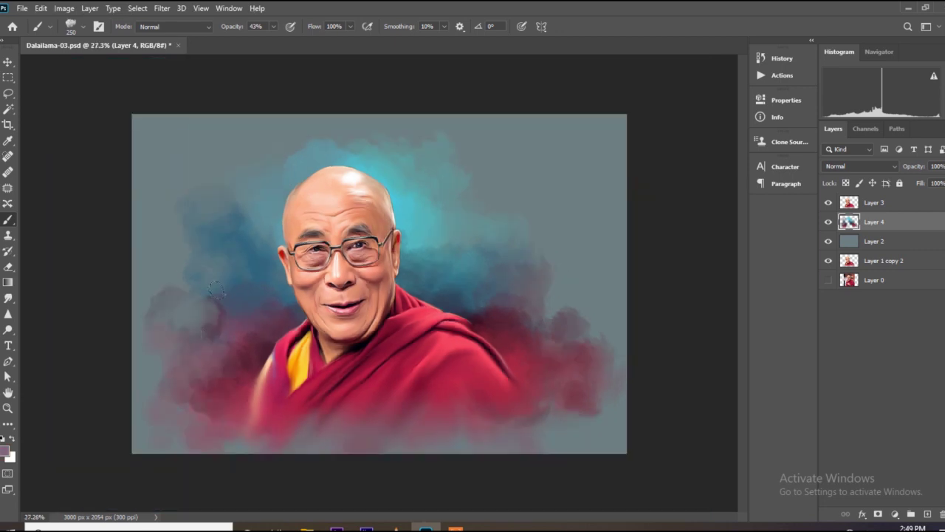
pyautogui.moveTo(188, 318); pyautogui.dragTo(199, 351)
# Step: Paint sampled blue tones over the upper-right background with a 500-pixel cloud brush, and sample teal above the head
pyautogui.scroll(3, 458, 249)
pyautogui.keyDown('alt'); pyautogui.click(488, 266); pyautogui.keyUp('alt')
pyautogui.scroll(-2, 520, 273)
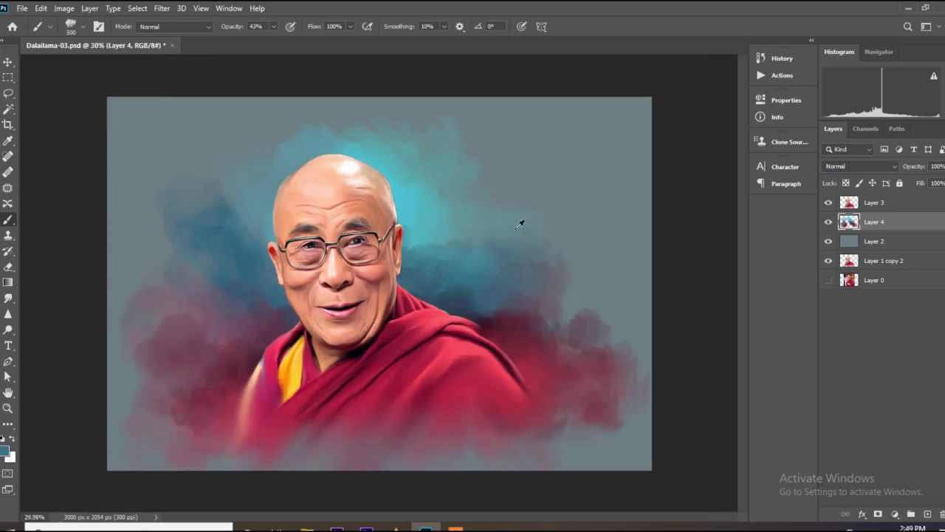
pyautogui.moveTo(521, 222); pyautogui.dragTo(513, 201)
pyautogui.keyDown('alt'); pyautogui.click(452, 133); pyautogui.keyUp('alt')
pyautogui.scroll(1, 396, 124)
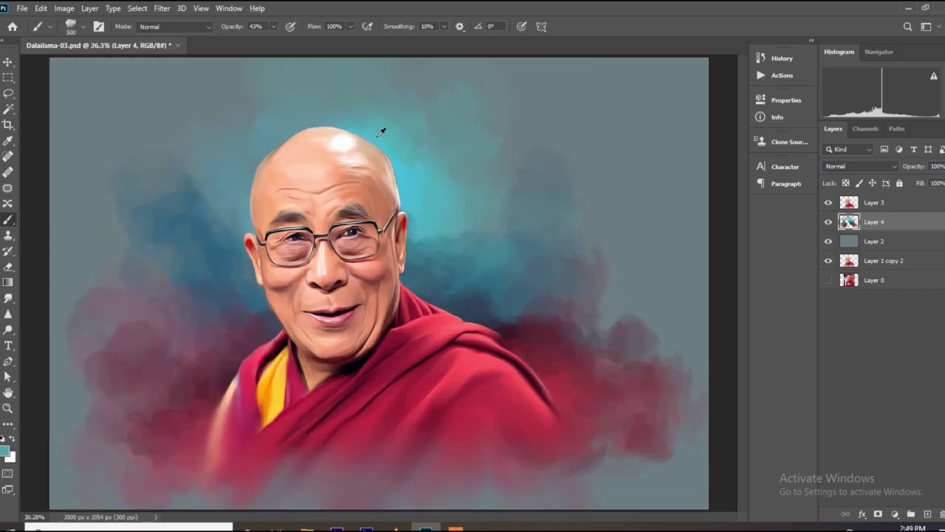
# Step: Paint sampled teal clouds above the head up to the canvas's upper edge with the cloud brush
pyautogui.moveTo(325, 117); pyautogui.dragTo(351, 147)
pyautogui.moveTo(369, 85); pyautogui.dragTo(313, 80)
pyautogui.keyDown('alt'); pyautogui.click(405, 67); pyautogui.keyUp('alt')
pyautogui.moveTo(405, 46)
pyautogui.mouseDown()
pyautogui.moveTo(329, 56)
pyautogui.moveTo(483, 46)
pyautogui.mouseUp()
pyautogui.scroll(-1, 424, 133)
pyautogui.moveTo(330, 95); pyautogui.dragTo(365, 75)
pyautogui.keyDown('alt'); pyautogui.click(364, 74); pyautogui.keyUp('alt')
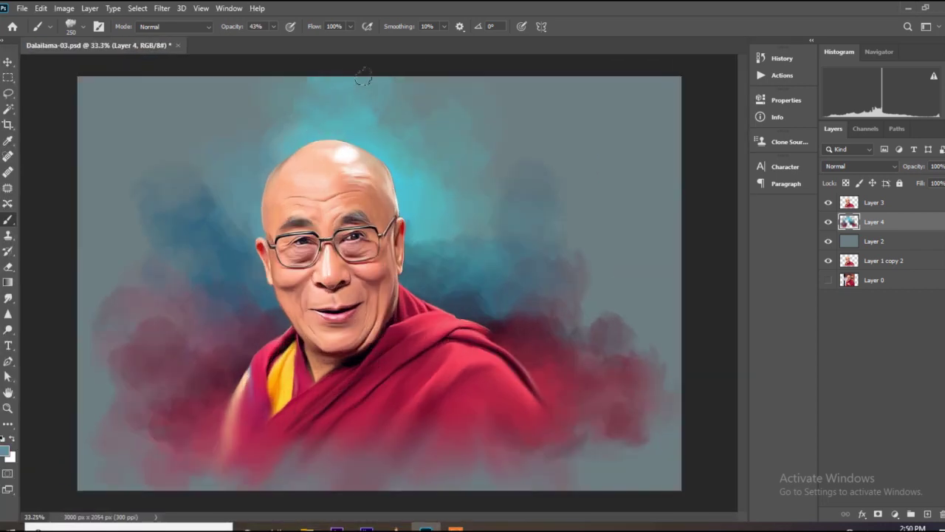
# Step: Extend sampled teal strokes over the area above the head's left side and blend sampled dark tones beside the left ear
pyautogui.keyDown('alt'); pyautogui.click(287, 142); pyautogui.keyUp('alt')
pyautogui.moveTo(284, 124); pyautogui.dragTo(255, 106)
pyautogui.keyDown('alt'); pyautogui.click(254, 185); pyautogui.keyUp('alt')
pyautogui.keyDown('alt'); pyautogui.click(261, 305); pyautogui.keyUp('alt')
pyautogui.moveTo(251, 228); pyautogui.dragTo(246, 242)
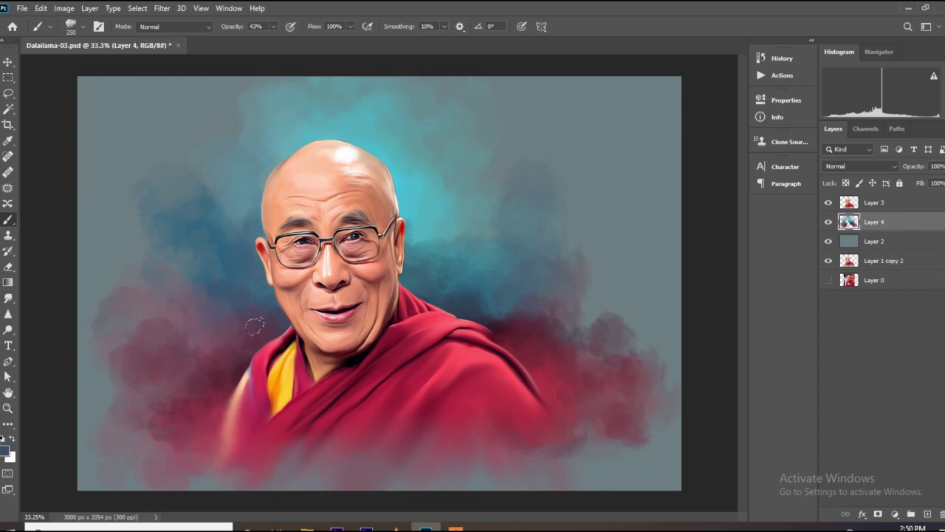
# Step: Spread maroon clouds along the robe's lower edge and beyond the right shoulder with the 250-pixel cloud brush, and save the document
pyautogui.moveTo(599, 431)
pyautogui.mouseDown()
pyautogui.moveTo(532, 449)
pyautogui.moveTo(396, 435)
pyautogui.mouseUp()
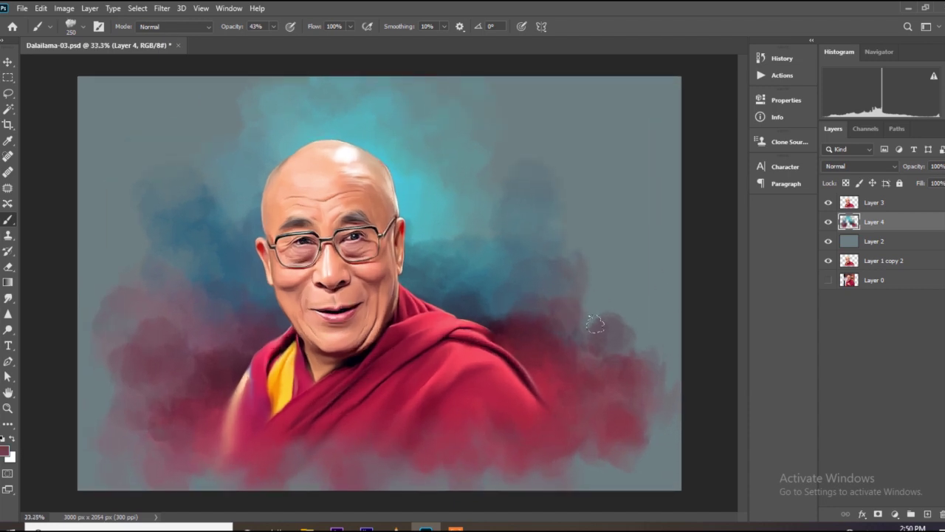
pyautogui.moveTo(595, 324); pyautogui.dragTo(637, 325)
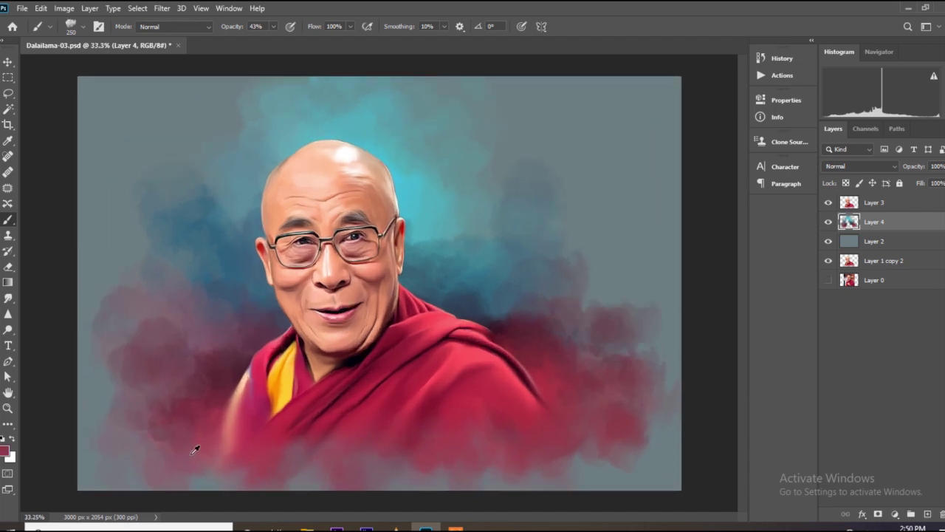
pyautogui.keyDown('alt'); pyautogui.click(191, 454); pyautogui.keyUp('alt')
pyautogui.scroll(3, 368, 207)
pyautogui.hotkey('ctrl', 's')
pyautogui.scroll(-2, 414, 196)
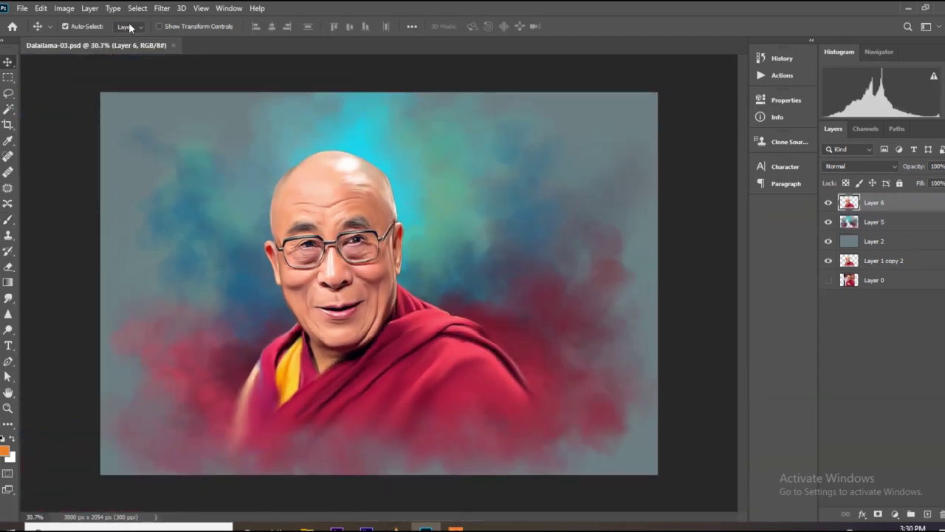
# Step: Apply a Brightness/Contrast adjustment to the portrait layer, lowering the brightness slightly and raising the contrast
pyautogui.click(65, 8)
pyautogui.click(243, 36)
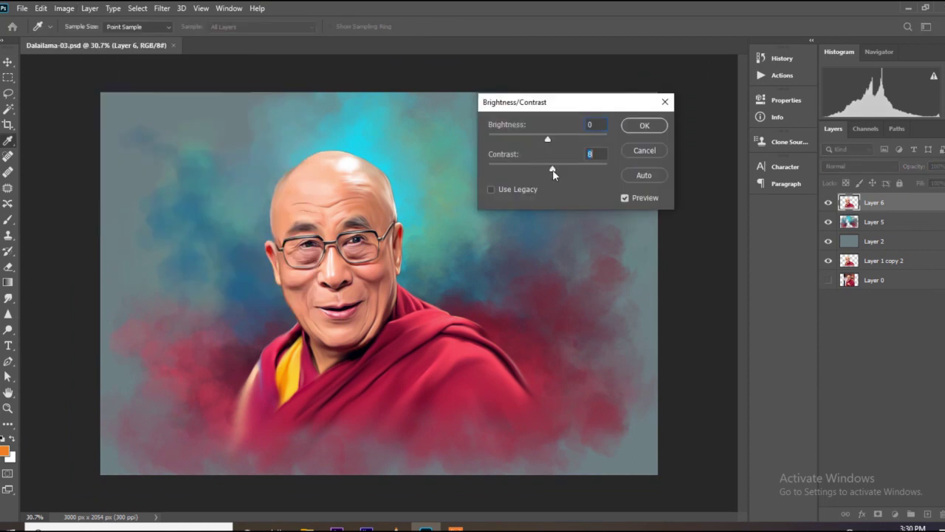
pyautogui.moveTo(548, 141); pyautogui.dragTo(544, 140)
pyautogui.click(561, 169)
pyautogui.click(544, 140)
pyautogui.click(644, 126)
pyautogui.press('v')
pyautogui.scroll(1, 708, 206)
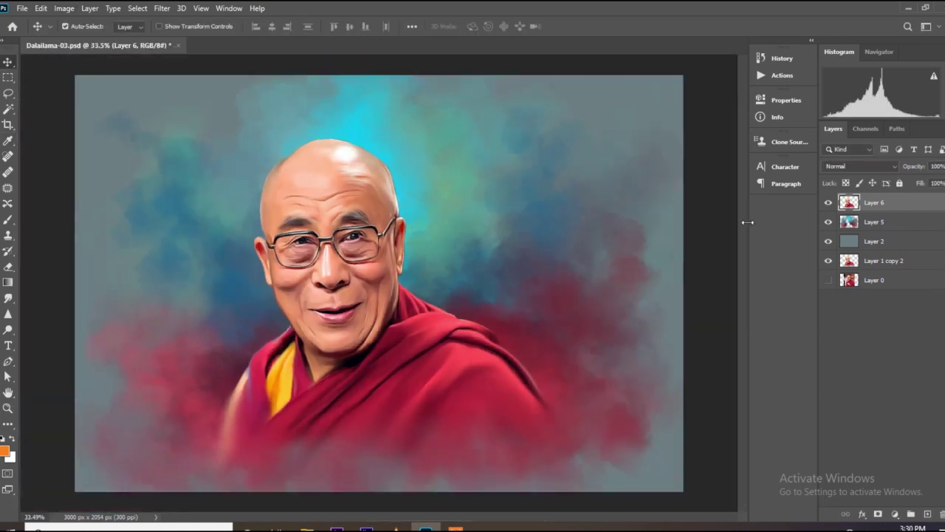
# Step: Load the portrait layer's outline as a selection and add a new layer above it
pyautogui.keyDown('ctrl'); pyautogui.click(847, 206); pyautogui.keyUp('ctrl')
pyautogui.click(927, 514)
pyautogui.scroll(3, 304, 325)
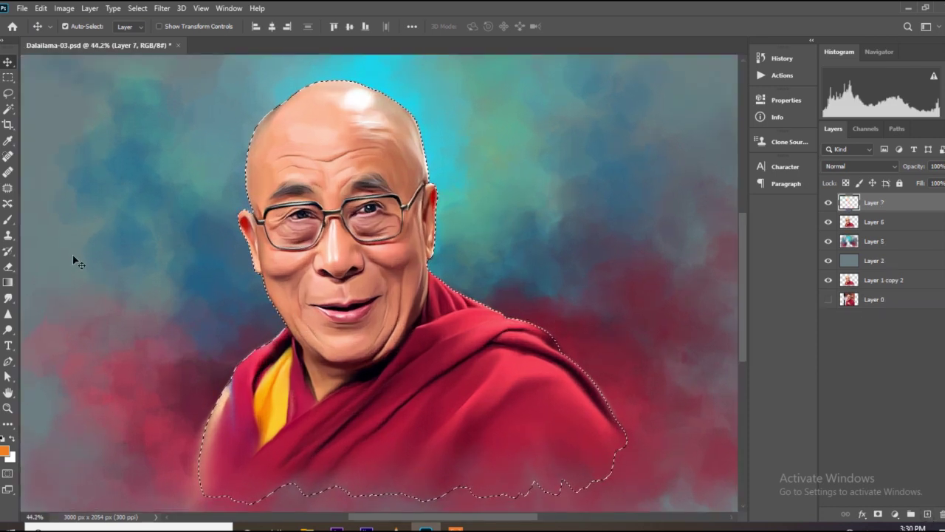
# Step: Set up a soft brush of about 70 pixels at 15% opacity and change the new layer's blend mode to Color
pyautogui.press('b')
pyautogui.scroll(2, 209, 202)
pyautogui.scroll(1, 214, 202)
pyautogui.press(']')
pyautogui.press(']')
pyautogui.press(']')
pyautogui.click(273, 27)
pyautogui.click(271, 40)
pyautogui.click(860, 166)
pyautogui.click(856, 449)
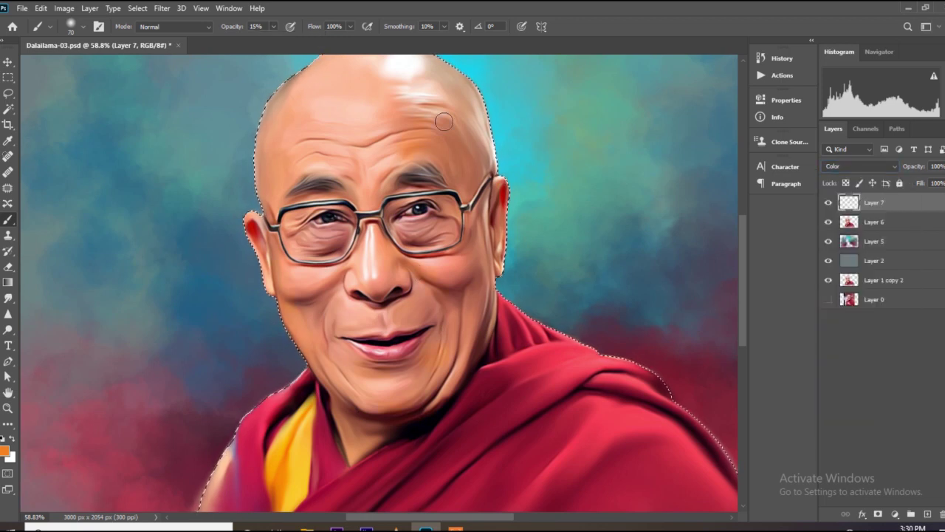
# Step: Tint the skin of the face and neck orange with a soft 60 to 80-pixel brush on the Color layer
pyautogui.scroll(-2, 452, 94)
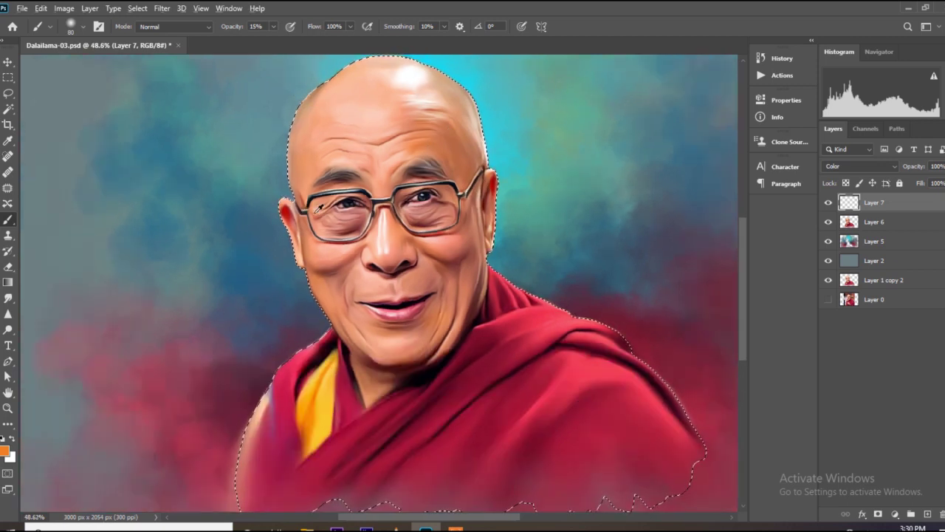
pyautogui.scroll(2, 325, 177)
pyautogui.scroll(2, 338, 299)
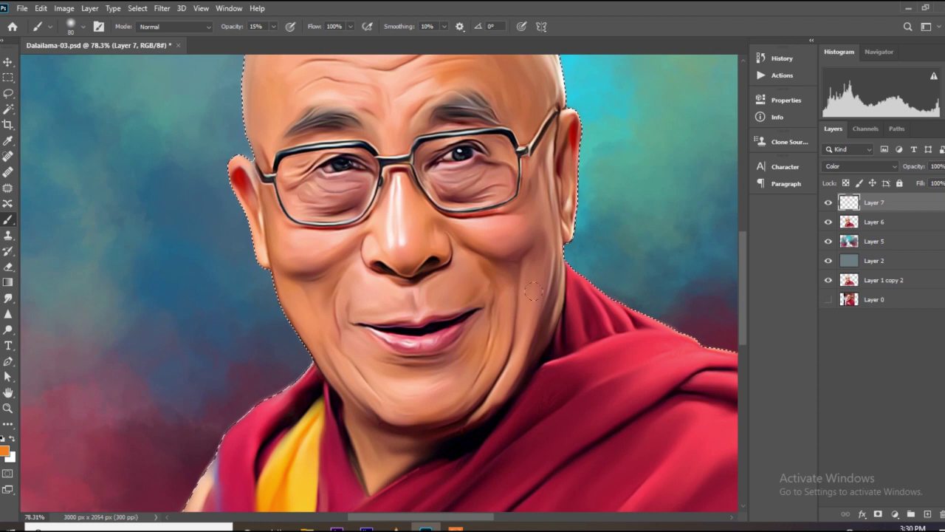
pyautogui.scroll(-2, 440, 322)
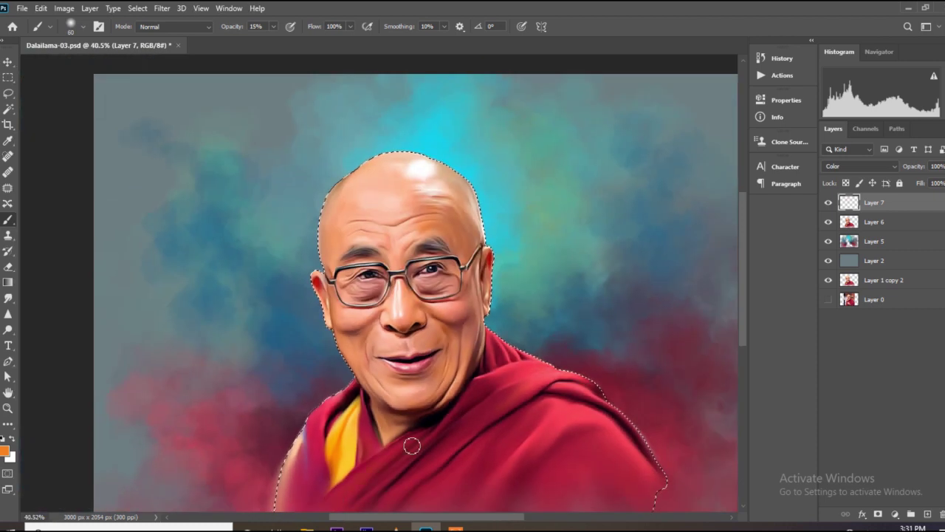
pyautogui.scroll(2, 361, 408)
pyautogui.scroll(-2, 359, 312)
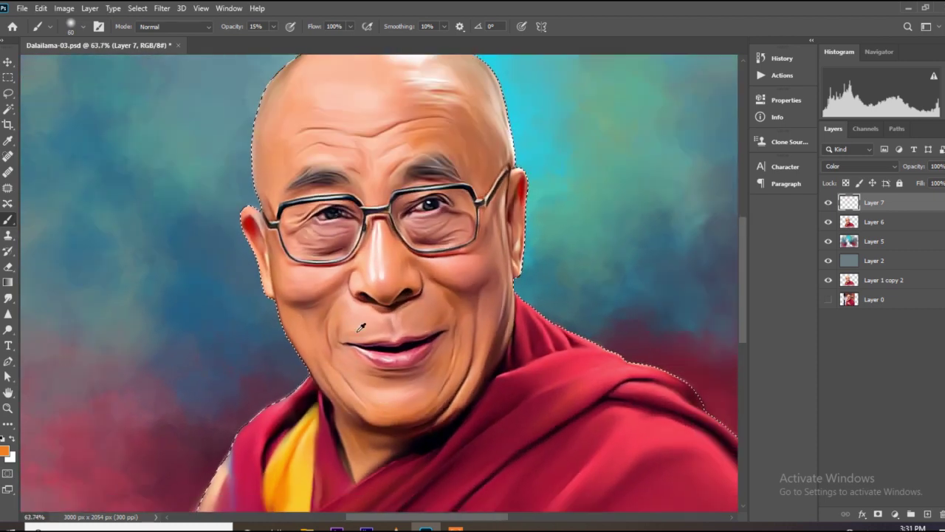
pyautogui.scroll(1, 354, 338)
pyautogui.scroll(-2, 433, 271)
pyautogui.scroll(2, 434, 272)
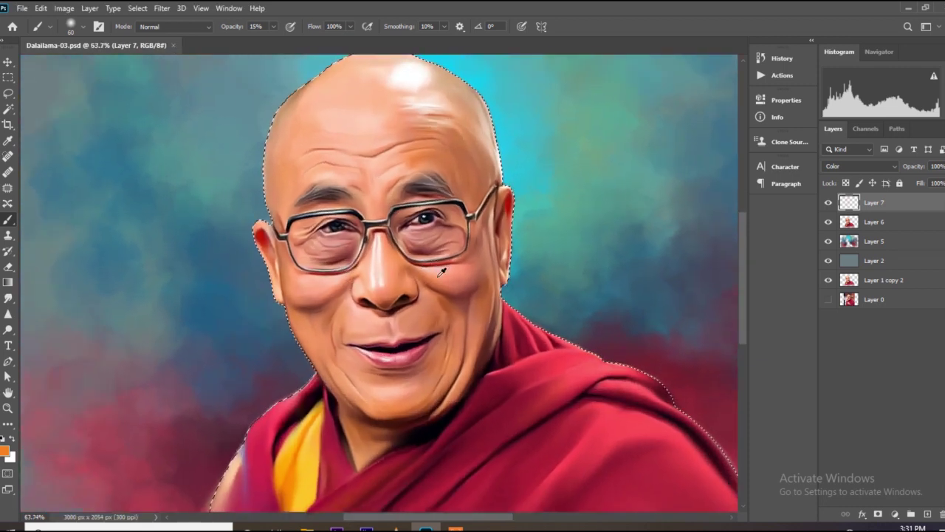
# Step: Add another layer in Color blend mode and set the foreground colour to red #f04949
pyautogui.hotkey('ctrl', 'shift', 'alt', 'n')
pyautogui.click(856, 167)
pyautogui.click(844, 450)
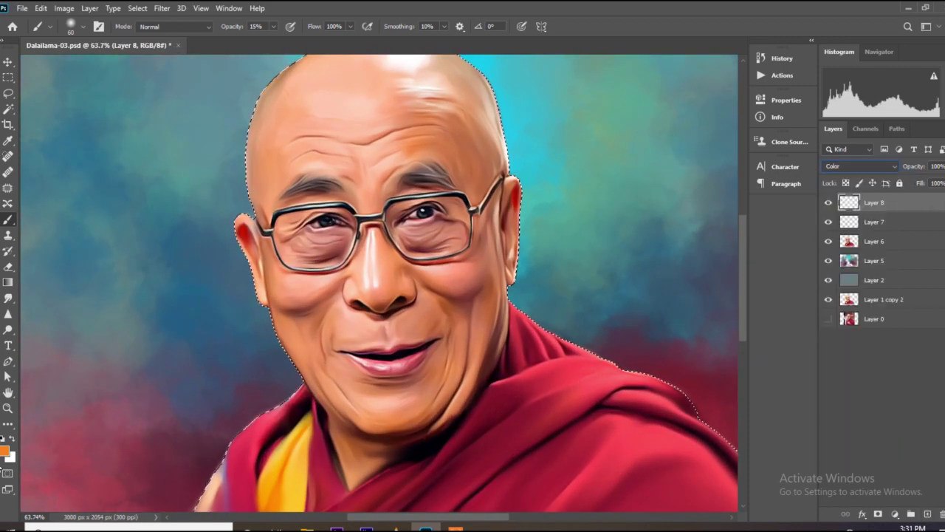
pyautogui.click(5, 450)
pyautogui.click(809, 194)
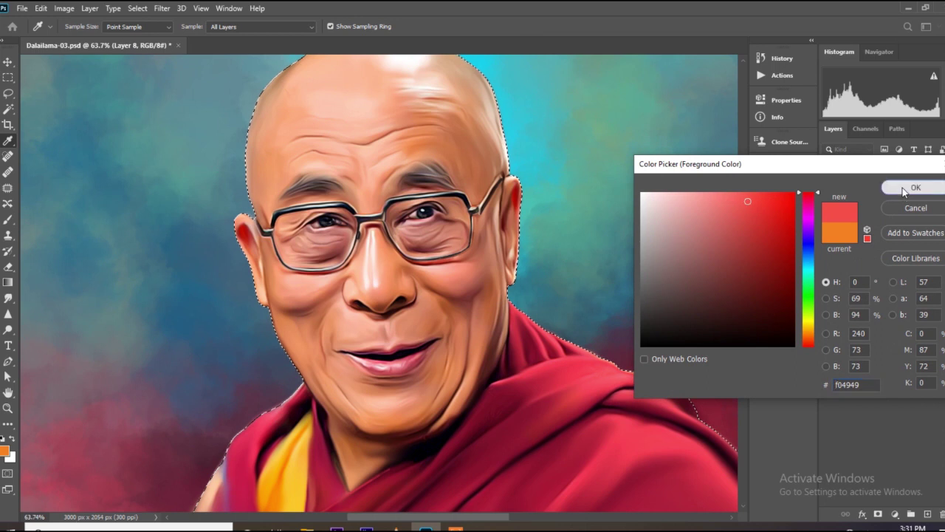
pyautogui.click(912, 186)
# Step: Tint the skin around the eyes and inside the glasses red with a soft 40-pixel brush
pyautogui.scroll(3, 347, 228)
pyautogui.press('[')
pyautogui.press('[')
pyautogui.moveTo(354, 225); pyautogui.dragTo(347, 255)
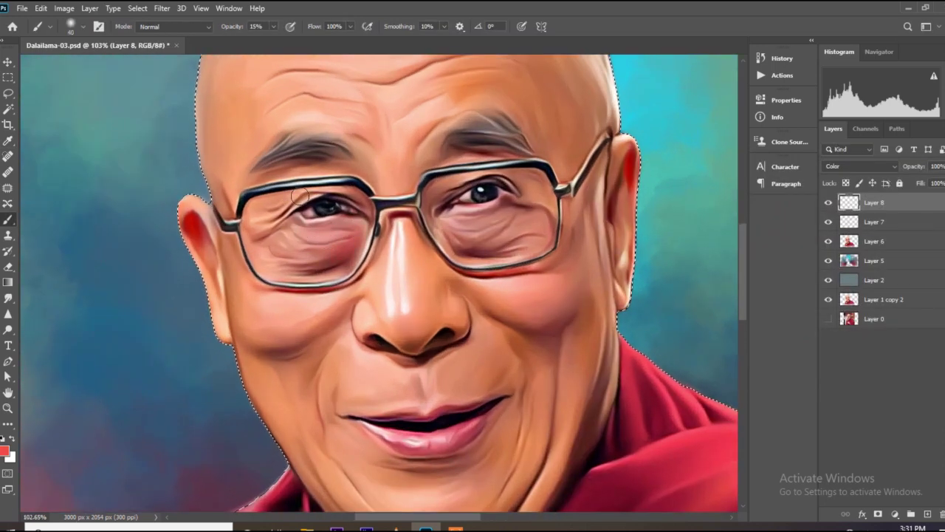
# Step: Brush the red tint over the cheeks and the area between nose and upper lip with a 70-pixel brush
pyautogui.press(']')
pyautogui.press(']')
pyautogui.press(']')
pyautogui.moveTo(333, 309); pyautogui.dragTo(323, 310)
pyautogui.moveTo(351, 366)
pyautogui.mouseDown()
pyautogui.moveTo(388, 384)
pyautogui.moveTo(462, 365)
pyautogui.mouseUp()
pyautogui.scroll(-2, 452, 407)
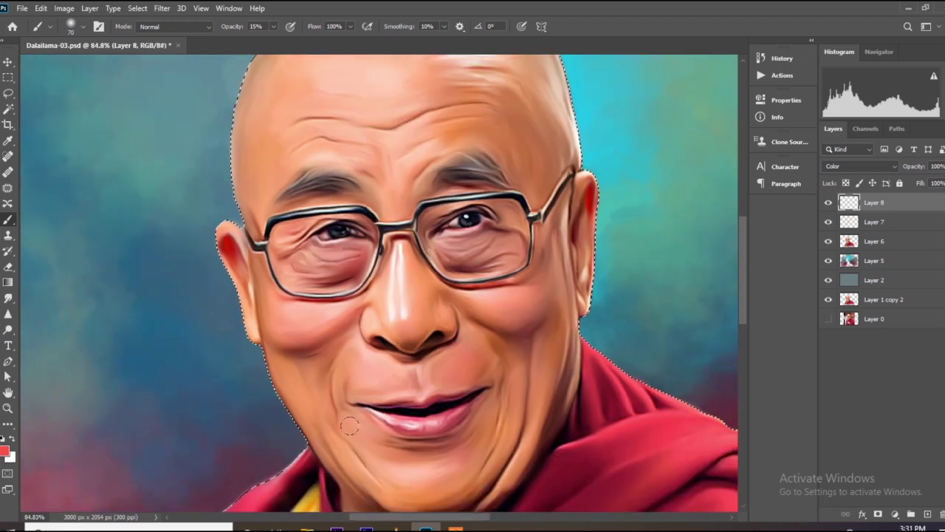
pyautogui.scroll(2, 413, 304)
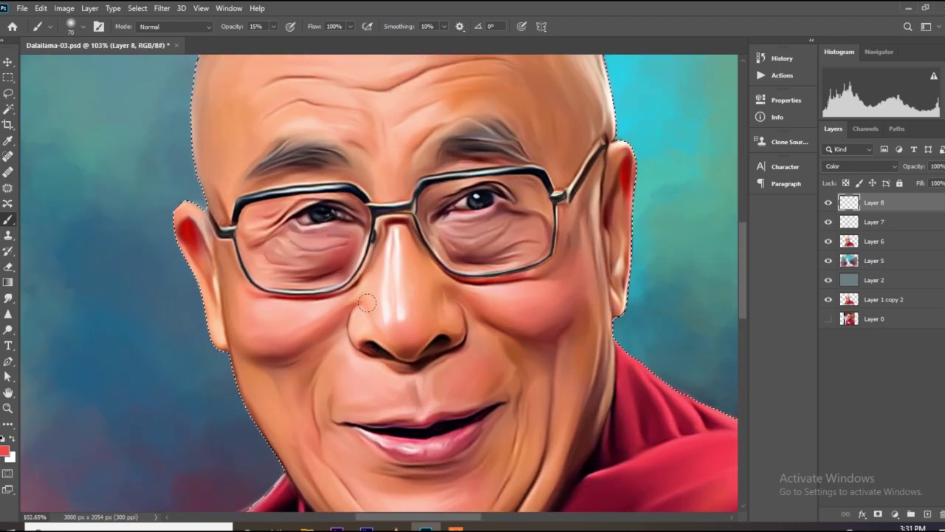
# Step: Redden the nose and the forehead with soft strokes, enlarging the brush to 150 pixels for the forehead
pyautogui.scroll(-2, 464, 145)
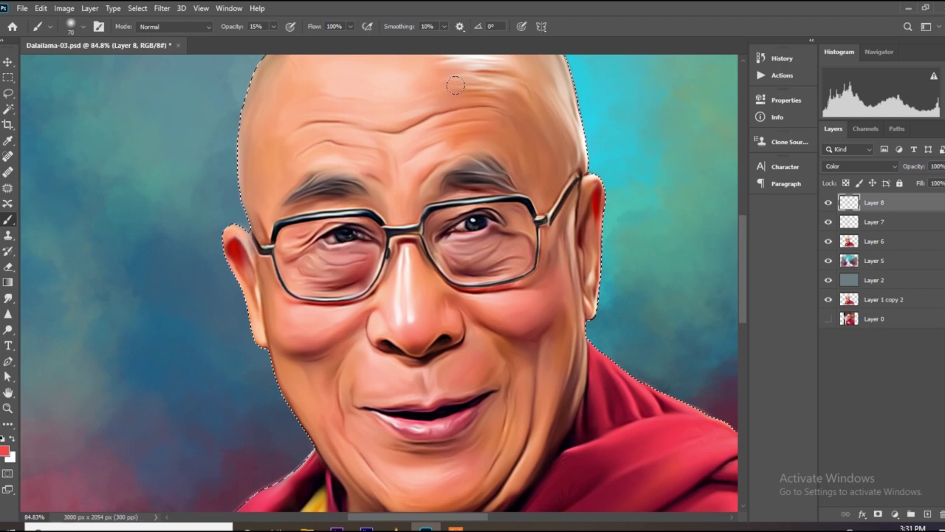
pyautogui.scroll(-2, 399, 195)
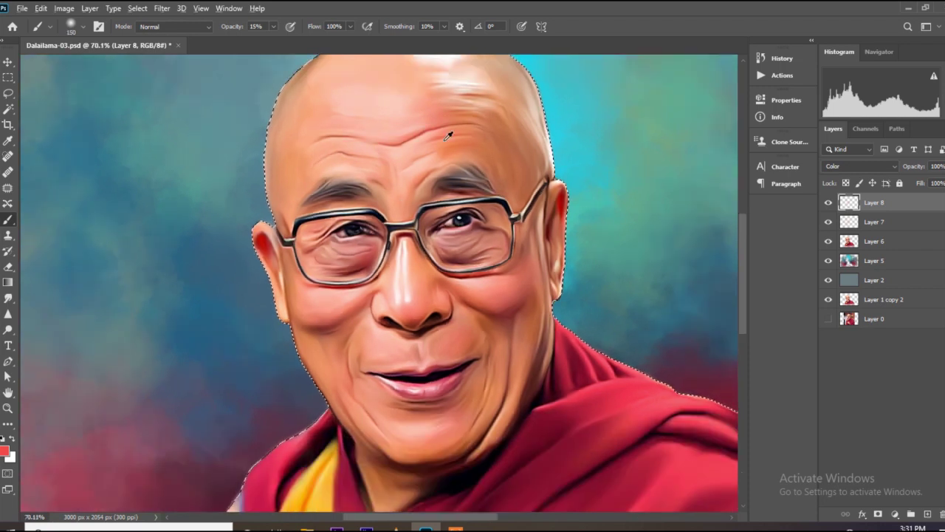
pyautogui.scroll(-2, 370, 111)
pyautogui.scroll(3, 425, 185)
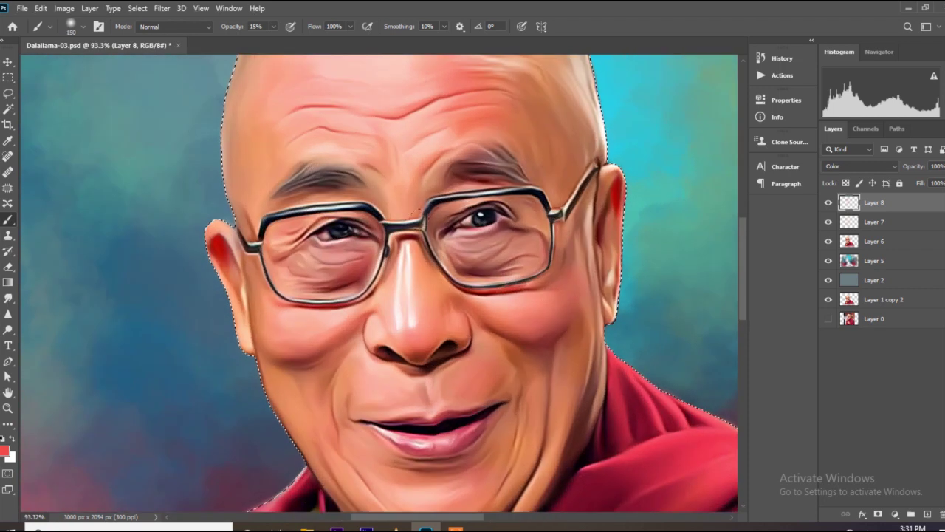
# Step: Add red tint under both eyes and along the cheek folds, reducing the brush to 40 pixels
pyautogui.moveTo(471, 242); pyautogui.dragTo(508, 257)
pyautogui.moveTo(362, 255); pyautogui.dragTo(325, 260)
pyautogui.press('[')
pyautogui.scroll(-2, 334, 212)
pyautogui.scroll(1, 517, 291)
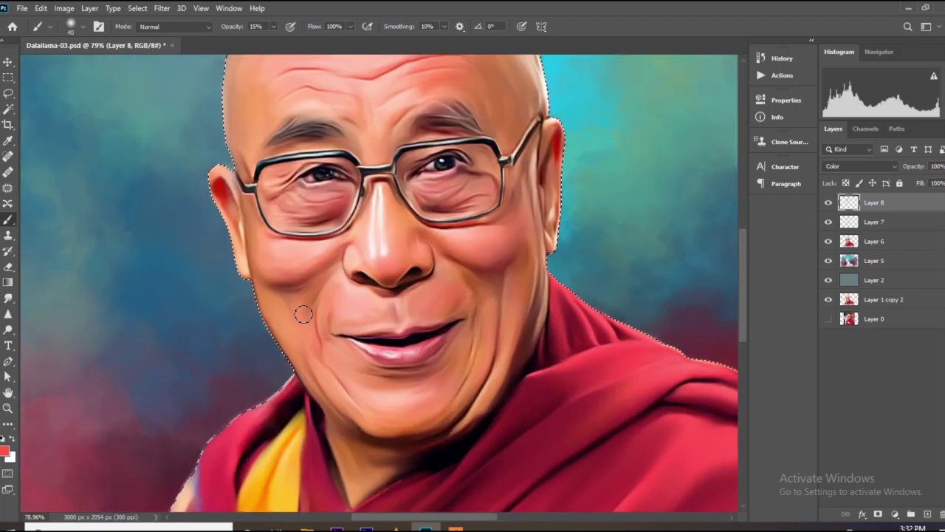
pyautogui.scroll(-1, 387, 427)
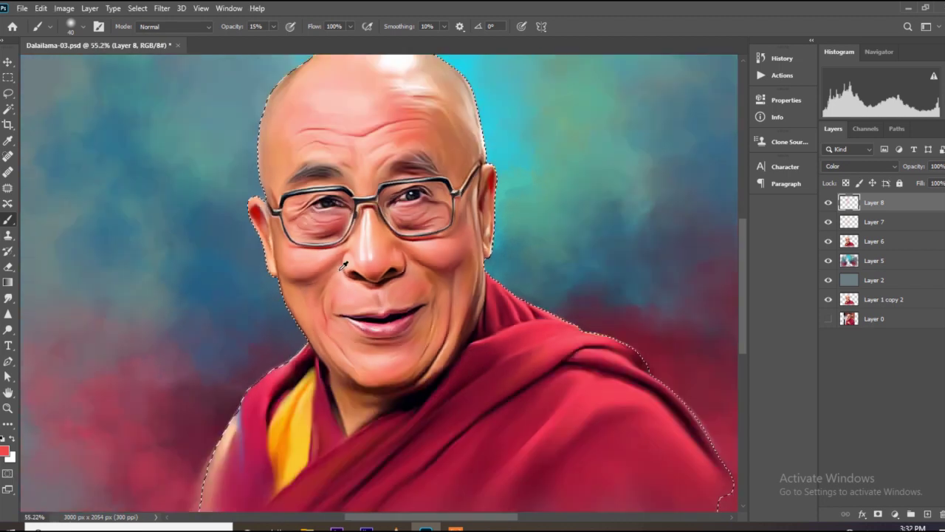
pyautogui.scroll(-2, 281, 310)
pyautogui.scroll(1, 302, 217)
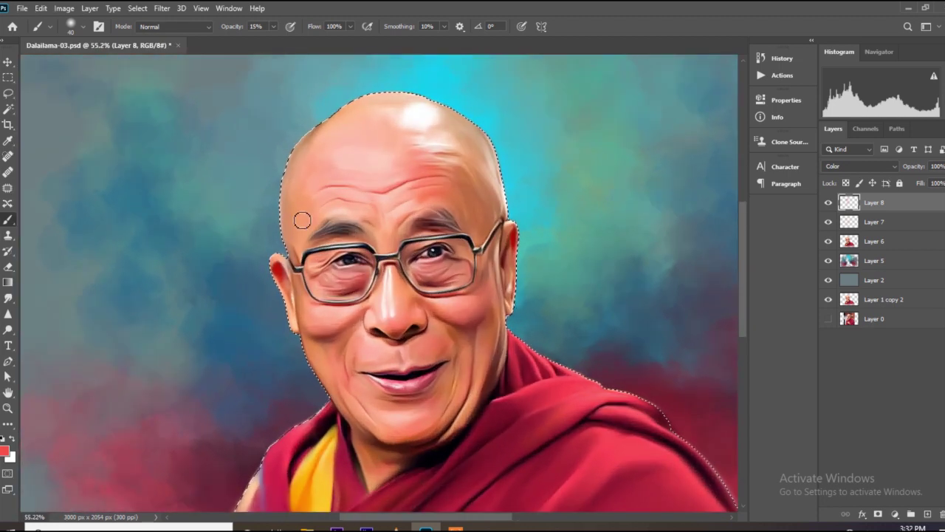
# Step: Touch up the red tint on the forehead and around the brows with resized soft brushes, and save the document
pyautogui.press(']')
pyautogui.press(']')
pyautogui.press(']')
pyautogui.press(']')
pyautogui.press(']')
pyautogui.press(']')
pyautogui.press(']')
pyautogui.press(']')
pyautogui.scroll(1, 472, 259)
pyautogui.press('[')
pyautogui.press('[')
pyautogui.press('[')
pyautogui.press('[')
pyautogui.press('[')
pyautogui.press('[')
pyautogui.press('[')
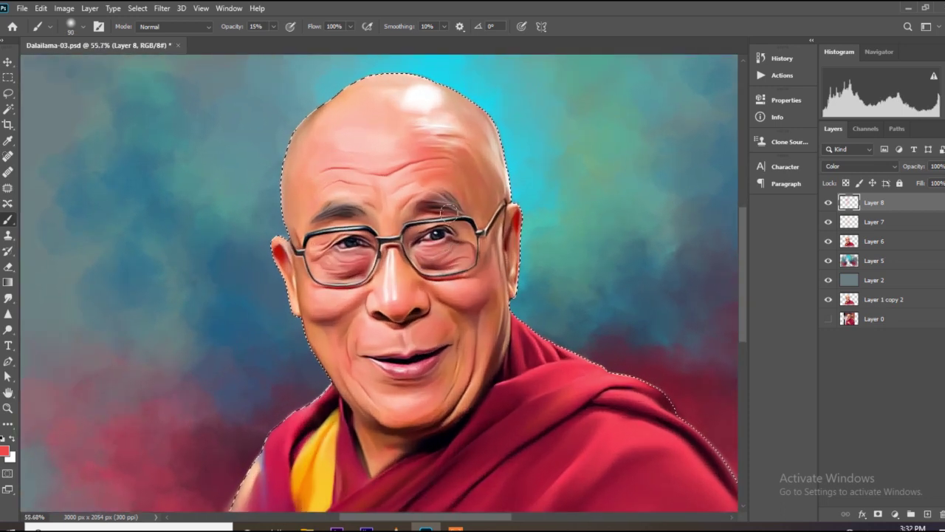
pyautogui.press(']')
pyautogui.press(']')
pyautogui.press(']')
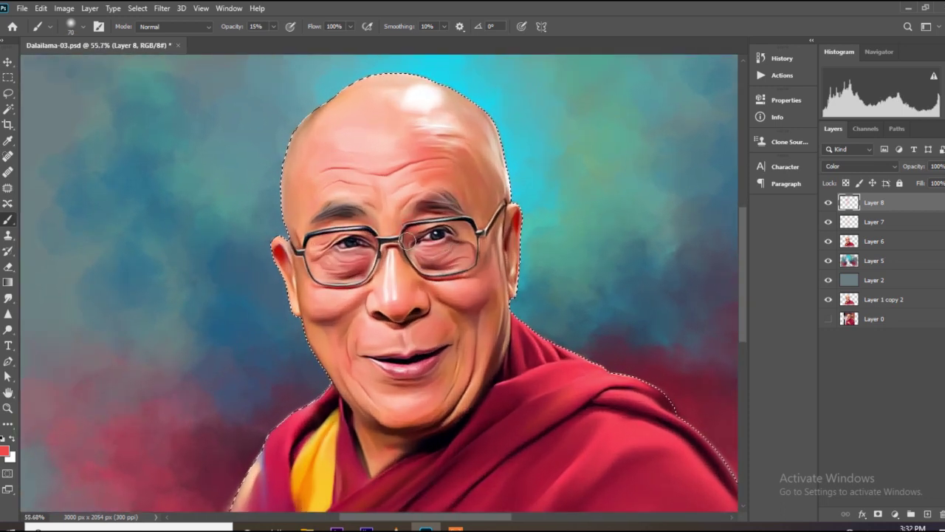
pyautogui.hotkey('ctrl', 's')
# Step: Add a new layer directly above the portrait layer, Layer 6, for painting the eye details
pyautogui.scroll(5, 388, 285)
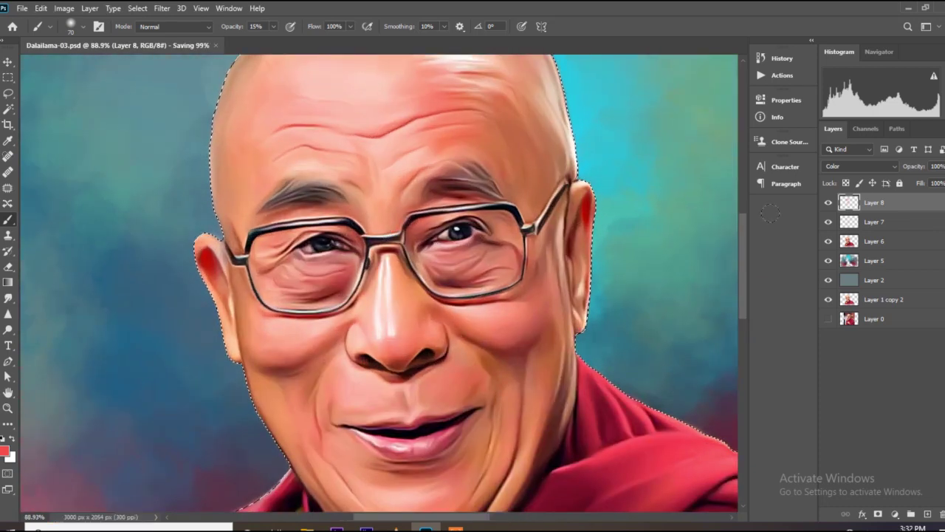
pyautogui.click(875, 241)
pyautogui.click(928, 514)
# Step: Set up a small brush of 9 pixels at 66% opacity for detailing the eyes
pyautogui.scroll(6, 432, 284)
pyautogui.click(99, 26)
pyautogui.click(99, 27)
pyautogui.click(274, 27)
pyautogui.moveTo(271, 39); pyautogui.dragTo(301, 40)
pyautogui.scroll(3, 318, 211)
pyautogui.press('[')
pyautogui.press('[')
pyautogui.press('[')
pyautogui.press('[')
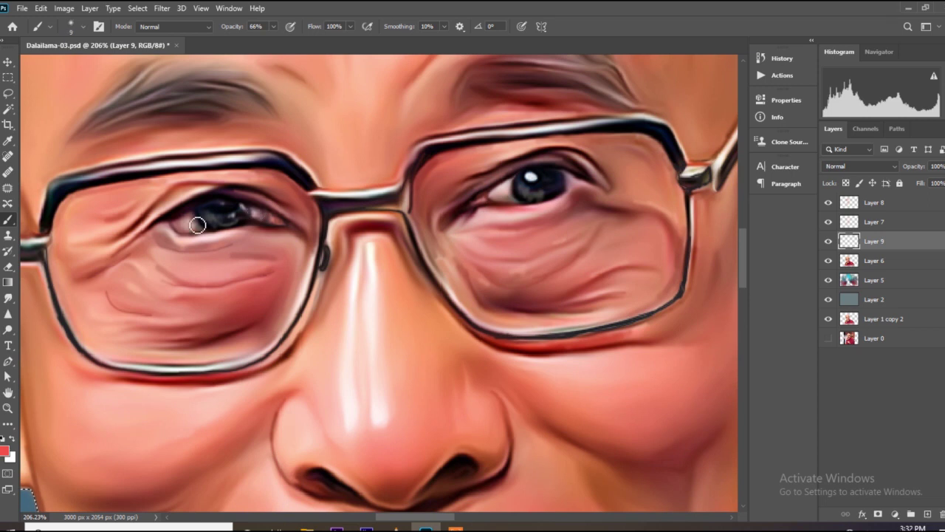
# Step: Choose a near-black navy foreground colour and darken the pupil and iris of the eye on the portrait's left side
pyautogui.click(5, 451)
pyautogui.click(807, 245)
pyautogui.click(791, 333)
pyautogui.click(916, 187)
pyautogui.scroll(4, 199, 191)
pyautogui.press('[')
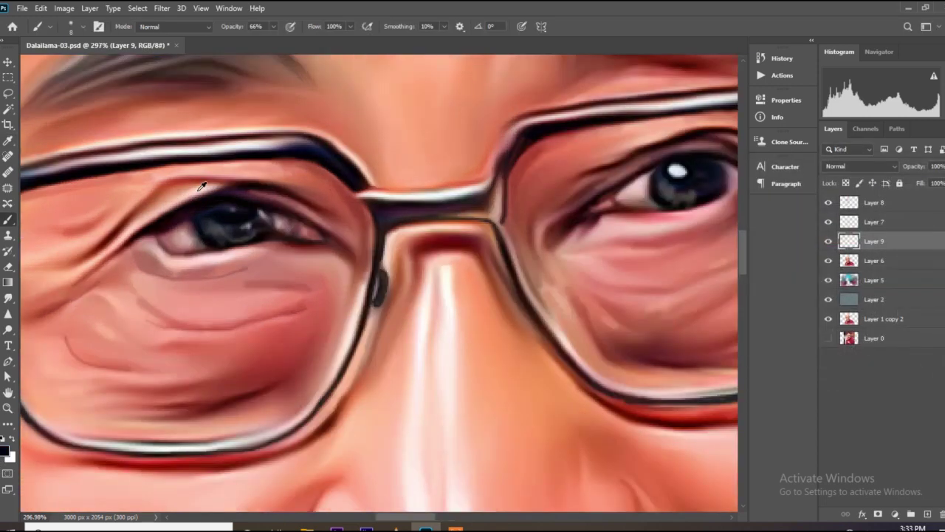
pyautogui.scroll(2, 201, 186)
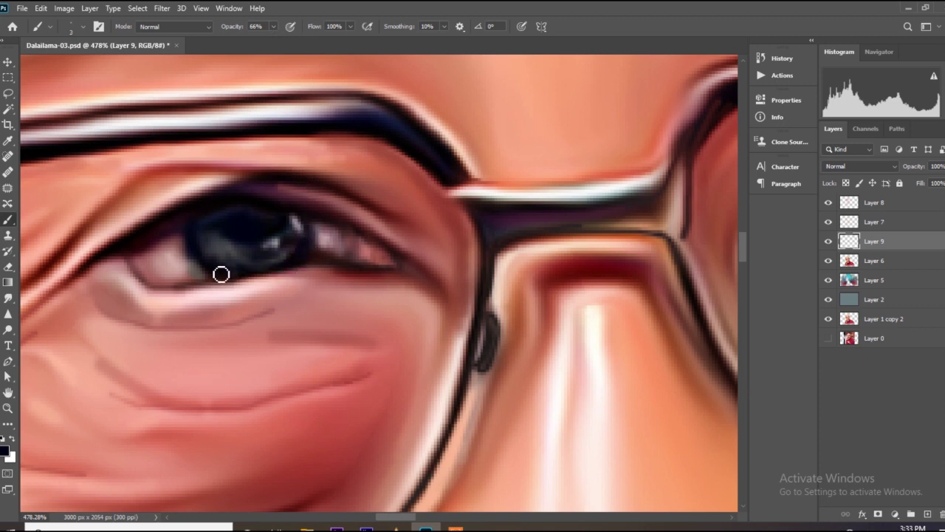
# Step: Choose a dark teal foreground colour and paint fine radiating streaks in the iris of the left eye
pyautogui.click(4, 452)
pyautogui.click(808, 262)
pyautogui.click(761, 270)
pyautogui.click(915, 187)
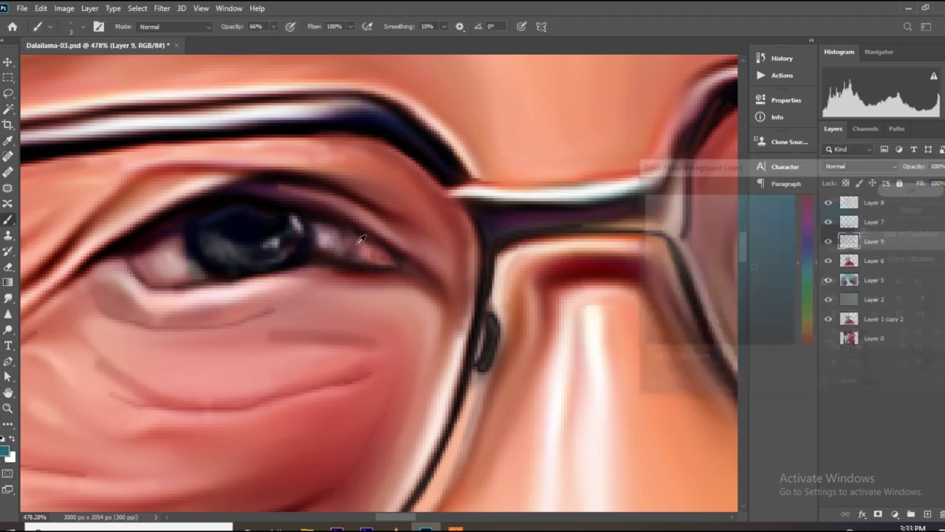
pyautogui.scroll(3, 358, 243)
pyautogui.press('[')
pyautogui.press('[')
pyautogui.moveTo(223, 239)
pyautogui.mouseDown()
pyautogui.moveTo(238, 270)
pyautogui.moveTo(236, 233)
pyautogui.mouseUp()
pyautogui.scroll(4, 238, 269)
# Step: Blend the teal iris streaks with a sampled dark blue using a 3-pixel brush
pyautogui.keyDown('alt'); pyautogui.click(216, 241); pyautogui.keyUp('alt')
pyautogui.press(']')
pyautogui.press(']')
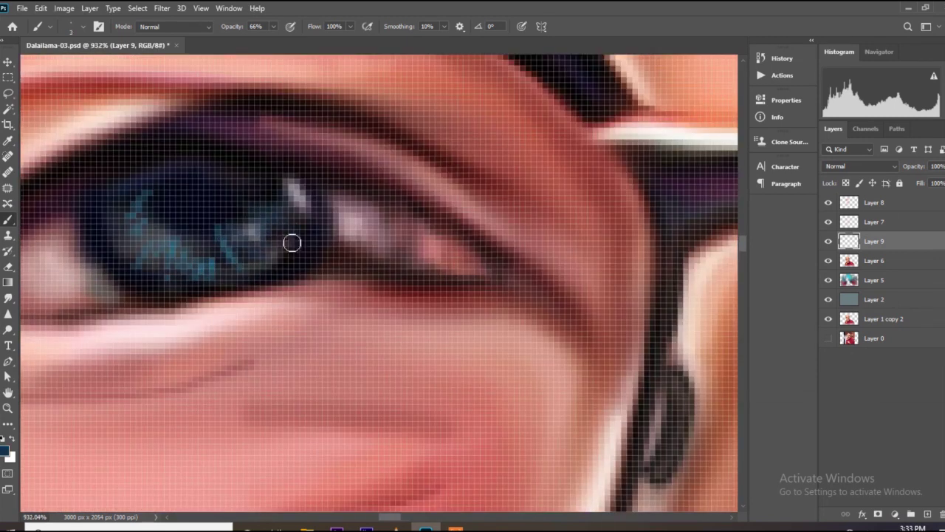
pyautogui.scroll(-2, 277, 233)
pyautogui.moveTo(194, 260)
pyautogui.mouseDown()
pyautogui.moveTo(194, 275)
pyautogui.moveTo(196, 267)
pyautogui.mouseUp()
pyautogui.scroll(3, 196, 254)
# Step: Sample the near-black navy from the pupil and redefine the dark area around the left eye's pupil
pyautogui.scroll(-4, 241, 232)
pyautogui.keyDown('alt'); pyautogui.click(252, 212); pyautogui.keyUp('alt')
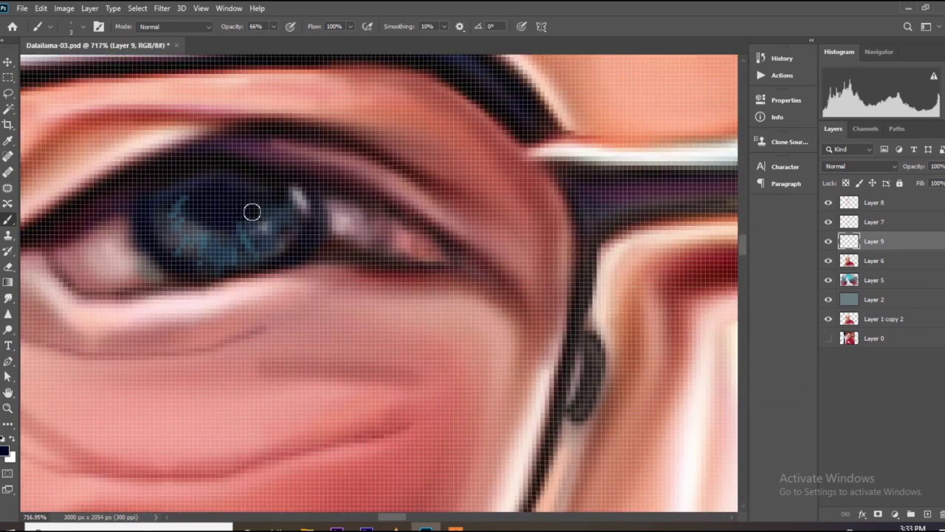
pyautogui.press(']')
pyautogui.click(195, 225)
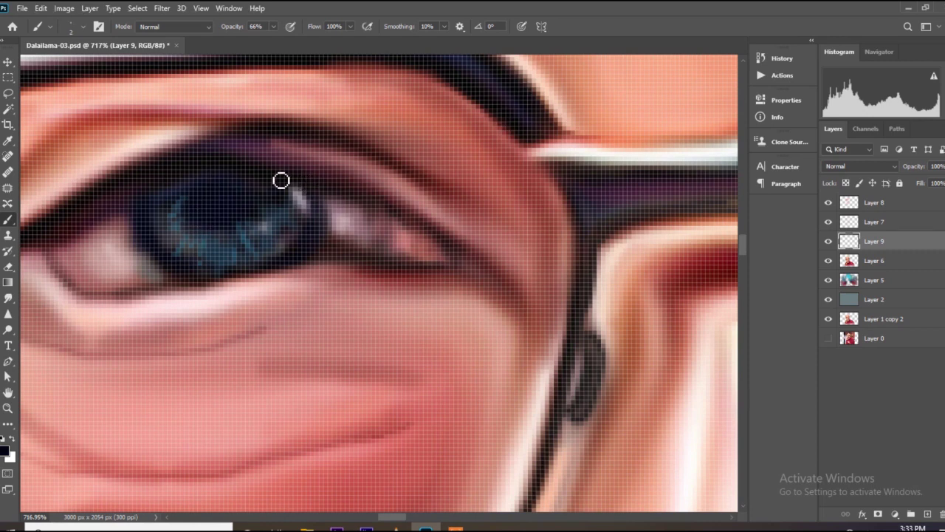
# Step: Hide Layer 6 and paint teal-blue streaks in the iris gaps of the eye on the portrait's left side
pyautogui.scroll(1, 243, 188)
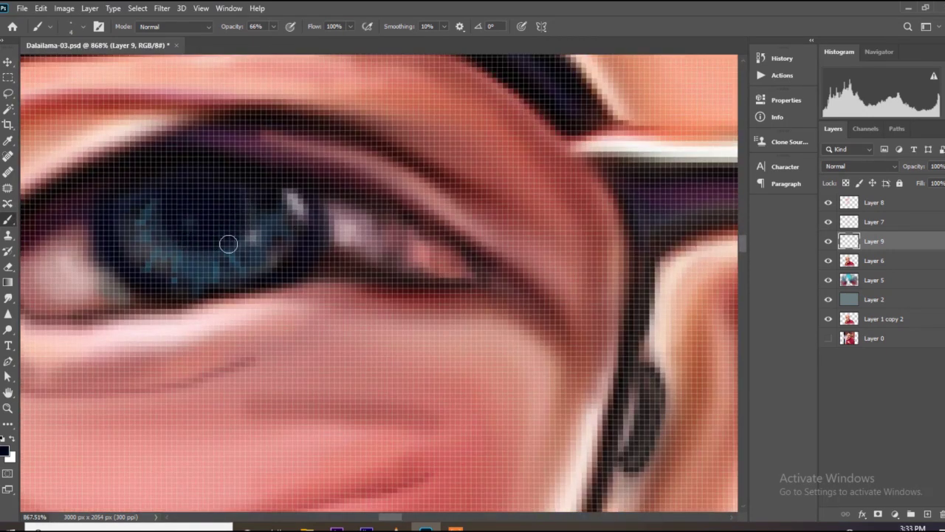
pyautogui.scroll(-5, 229, 244)
pyautogui.scroll(4, 229, 244)
pyautogui.click(828, 260)
pyautogui.scroll(2, 308, 246)
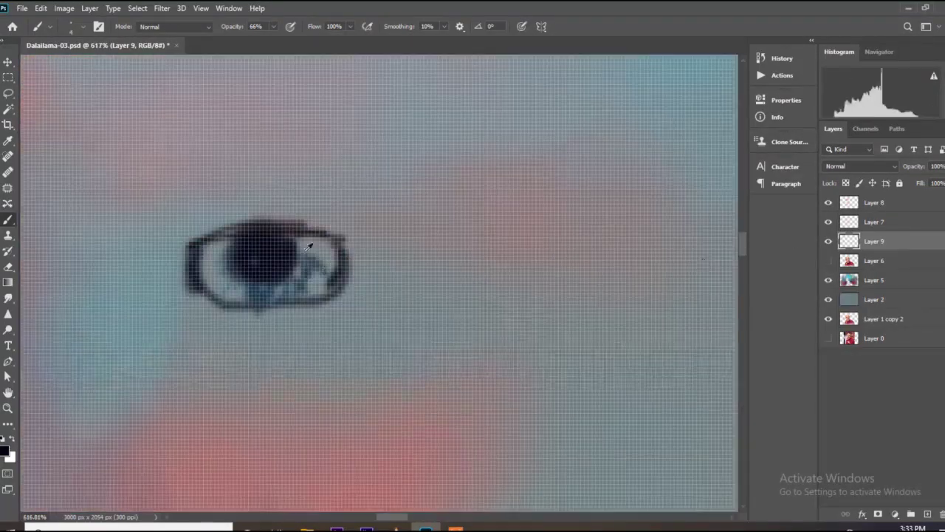
pyautogui.scroll(3, 308, 245)
pyautogui.click(5, 451)
pyautogui.click(178, 305)
pyautogui.click(915, 187)
pyautogui.press('b')
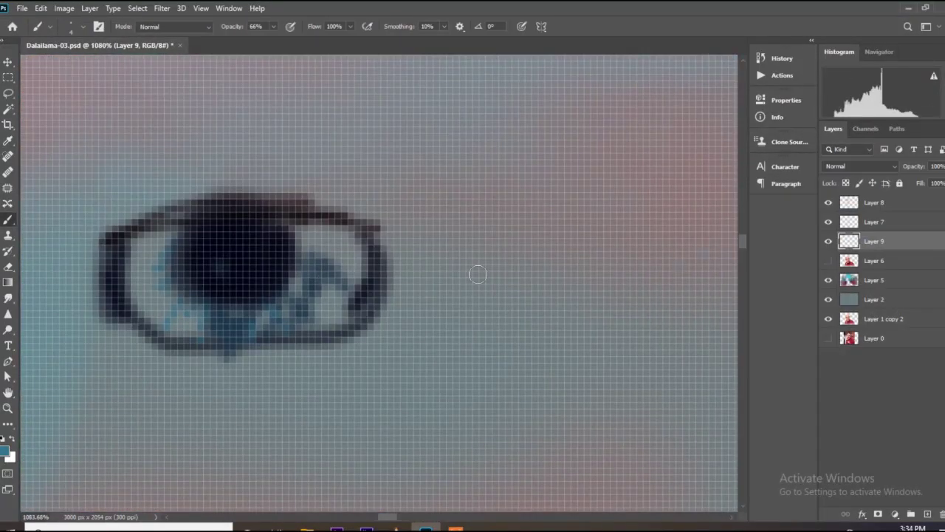
pyautogui.moveTo(306, 244); pyautogui.dragTo(339, 255)
# Step: Fill the gaps in the upper iris and around its rim with sampled dark tones and an enlarged brush
pyautogui.keyDown('alt'); pyautogui.click(313, 216); pyautogui.keyUp('alt')
pyautogui.press(']')
pyautogui.press(']')
pyautogui.press(']')
pyautogui.press(']')
pyautogui.moveTo(307, 226)
pyautogui.mouseDown()
pyautogui.moveTo(327, 228)
pyautogui.moveTo(356, 272)
pyautogui.mouseUp()
pyautogui.moveTo(172, 232)
pyautogui.mouseDown()
pyautogui.moveTo(149, 257)
pyautogui.moveTo(150, 275)
pyautogui.mouseUp()
pyautogui.keyDown('alt'); pyautogui.click(190, 266); pyautogui.keyUp('alt')
pyautogui.moveTo(178, 223); pyautogui.dragTo(130, 257)
pyautogui.moveTo(286, 216)
pyautogui.mouseDown()
pyautogui.moveTo(357, 251)
pyautogui.moveTo(359, 268)
pyautogui.mouseUp()
pyautogui.keyDown('alt'); pyautogui.click(335, 273); pyautogui.keyUp('alt')
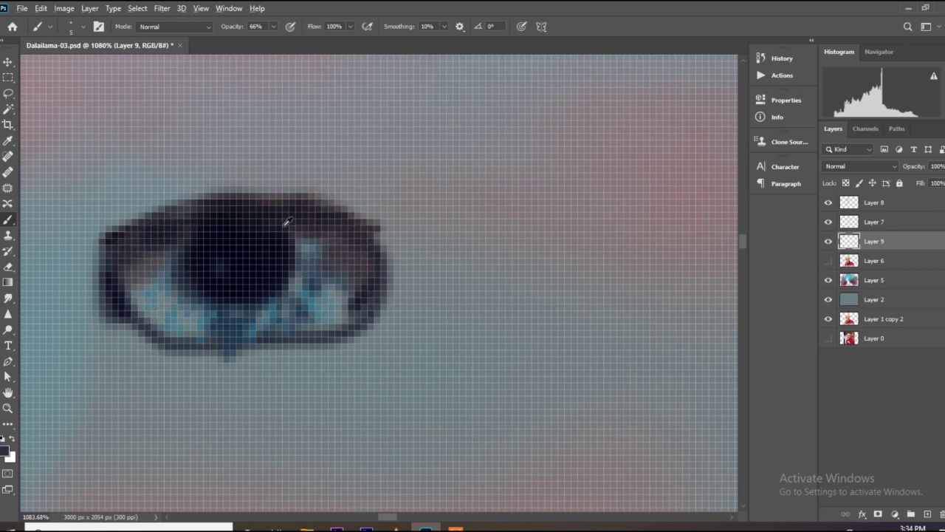
pyautogui.moveTo(357, 305)
pyautogui.mouseDown()
pyautogui.moveTo(131, 306)
pyautogui.moveTo(163, 295)
pyautogui.mouseUp()
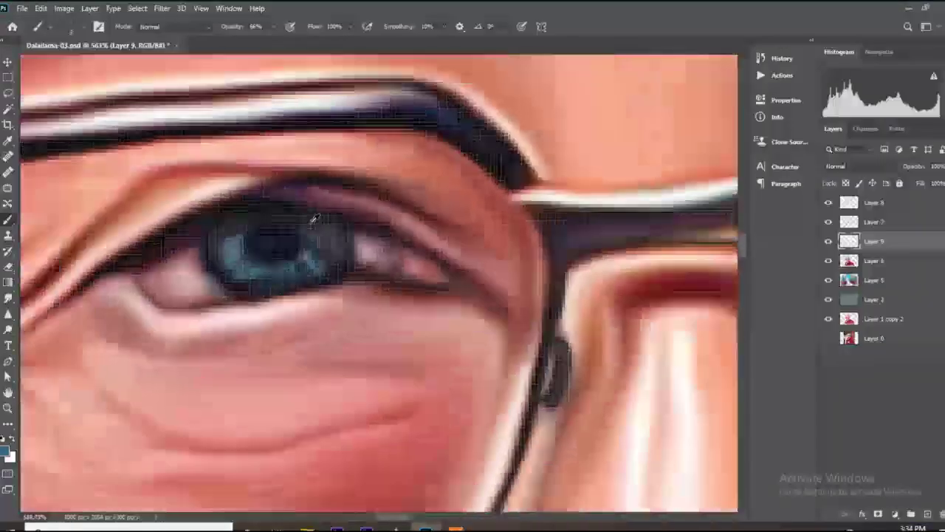
# Step: Paint fine blue flecks across the left eye's lower iris with a 1-pixel brush and save the document
pyautogui.scroll(-3, 327, 232)
pyautogui.scroll(4, 328, 232)
pyautogui.press('i')
pyautogui.click(785, 225)
pyautogui.click(915, 187)
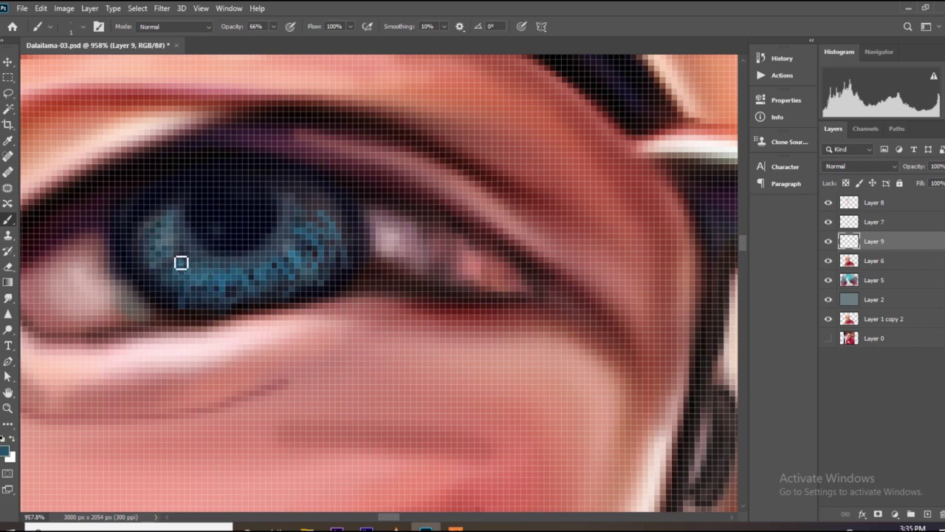
pyautogui.scroll(-8, 303, 221)
pyautogui.hotkey('ctrl', 's')
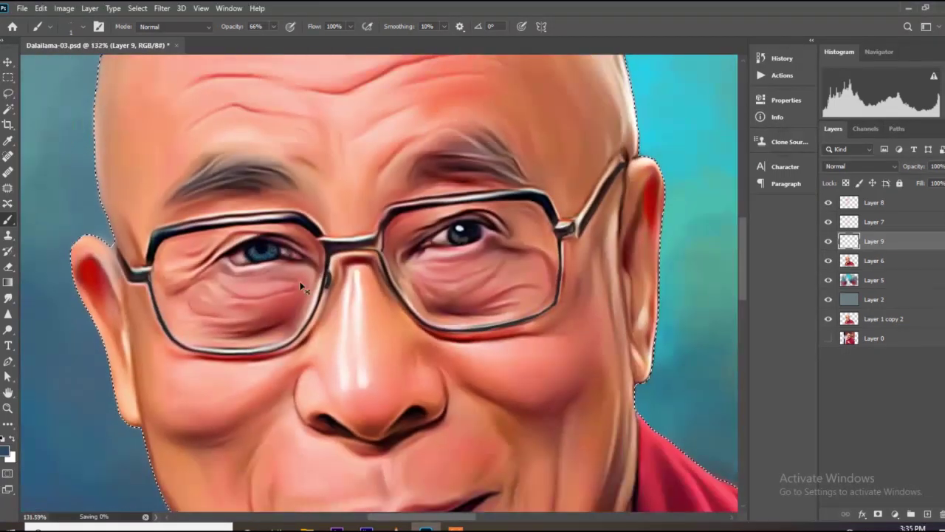
# Step: Add a new layer above Layer 9 and paint a soft white catchlight at the upper right of the pupil
pyautogui.scroll(5, 285, 222)
pyautogui.click(927, 515)
pyautogui.scroll(3, 657, 317)
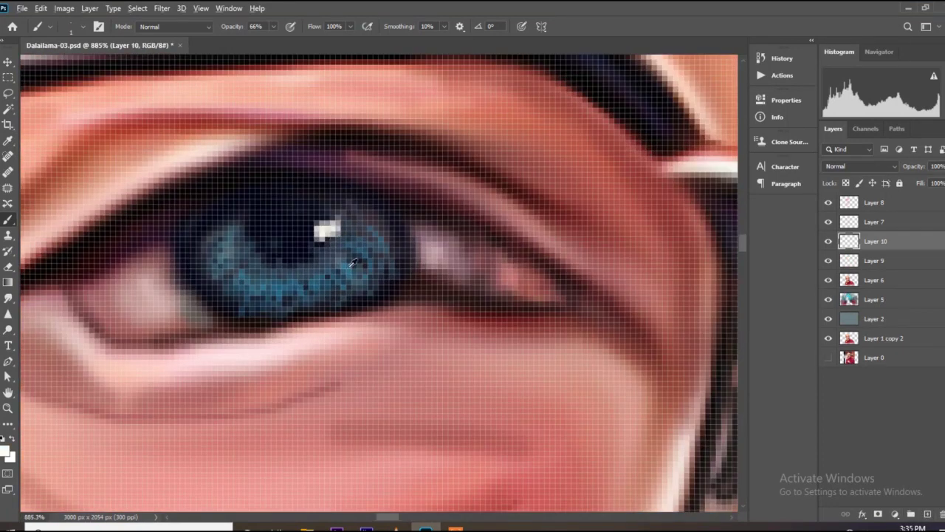
pyautogui.keyDown('alt'); pyautogui.click(323, 234); pyautogui.keyUp('alt')
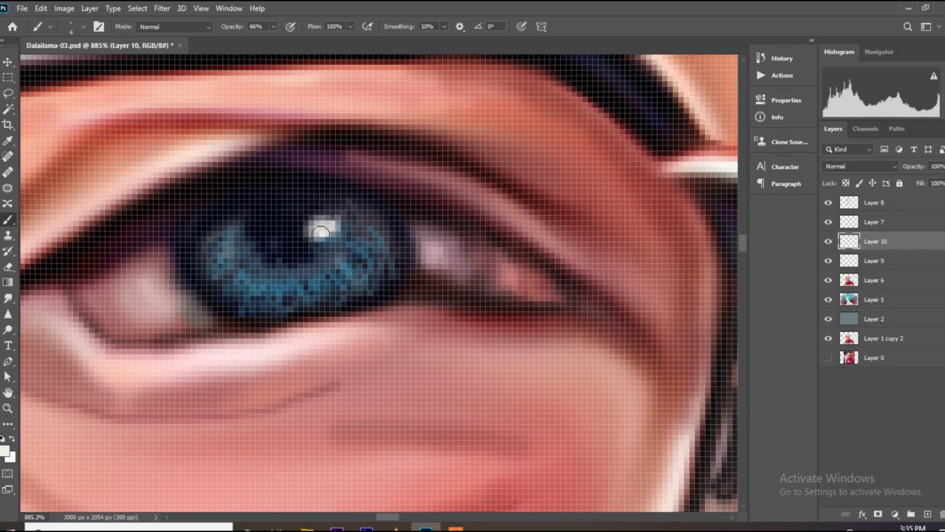
pyautogui.keyDown('alt'); pyautogui.click(330, 225); pyautogui.keyUp('alt')
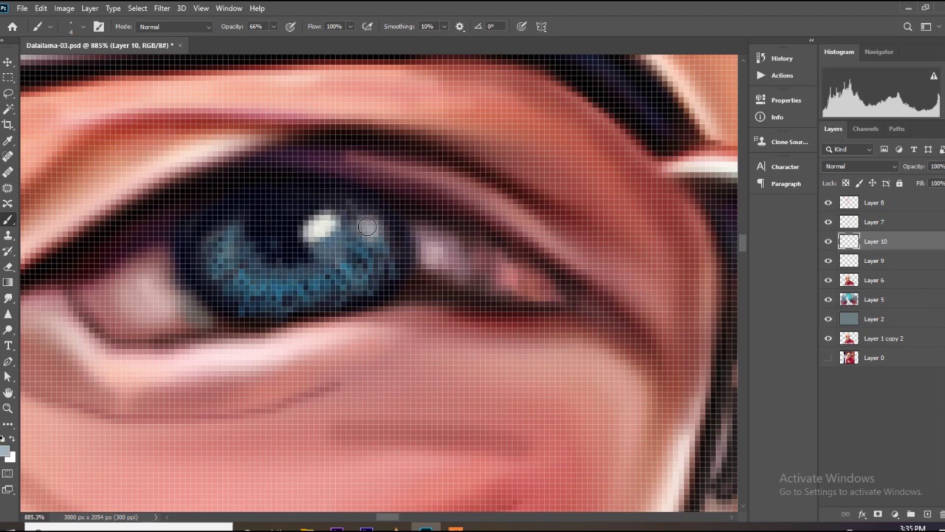
# Step: Add a second small catchlight and a pale streak on the iris, brightening both catchlights with white
pyautogui.scroll(-10, 295, 251)
pyautogui.scroll(10, 306, 249)
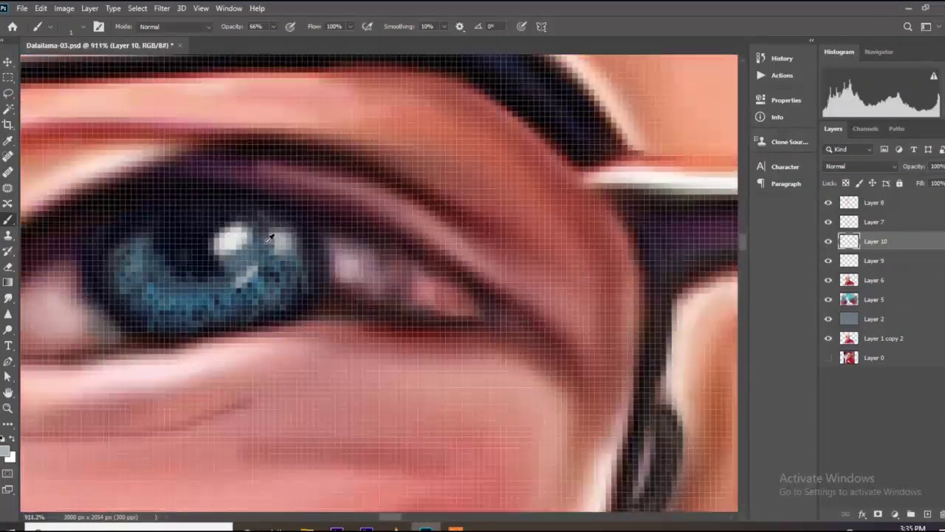
pyautogui.scroll(-4, 255, 247)
pyautogui.scroll(5, 270, 240)
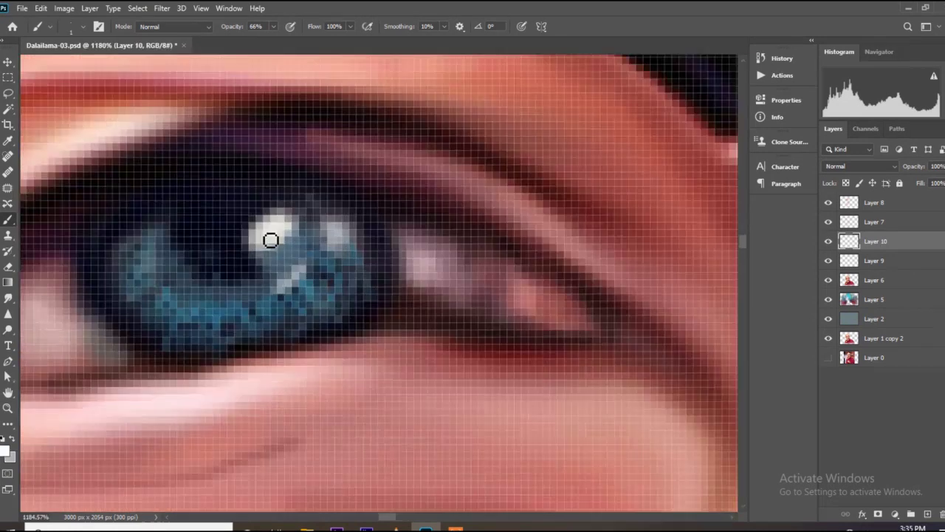
pyautogui.scroll(-3, 303, 288)
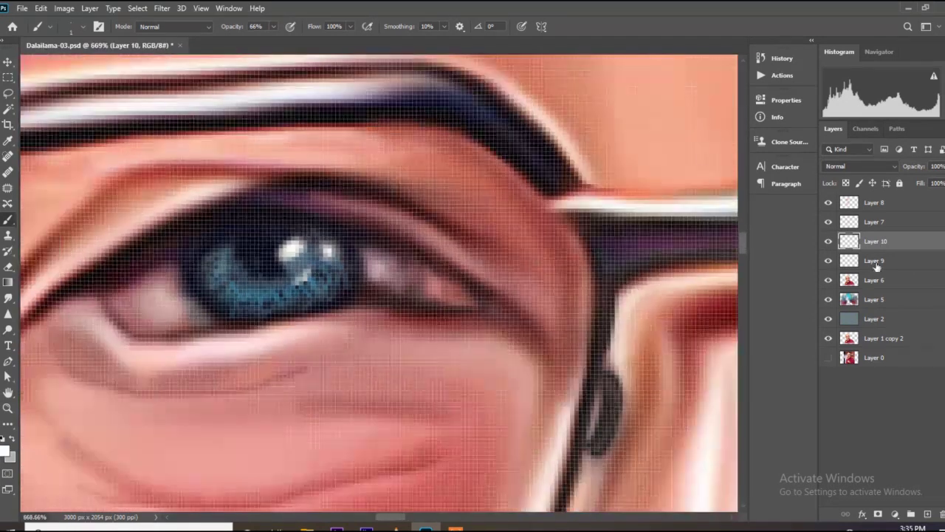
# Step: Deepen the iris on Layer 9 with Levels, setting the black input level to 36 and adjusting the midtone slider
pyautogui.click(875, 261)
pyautogui.click(64, 8)
pyautogui.moveTo(84, 42)
pyautogui.click(332, 47)
pyautogui.moveTo(565, 230); pyautogui.dragTo(587, 230)
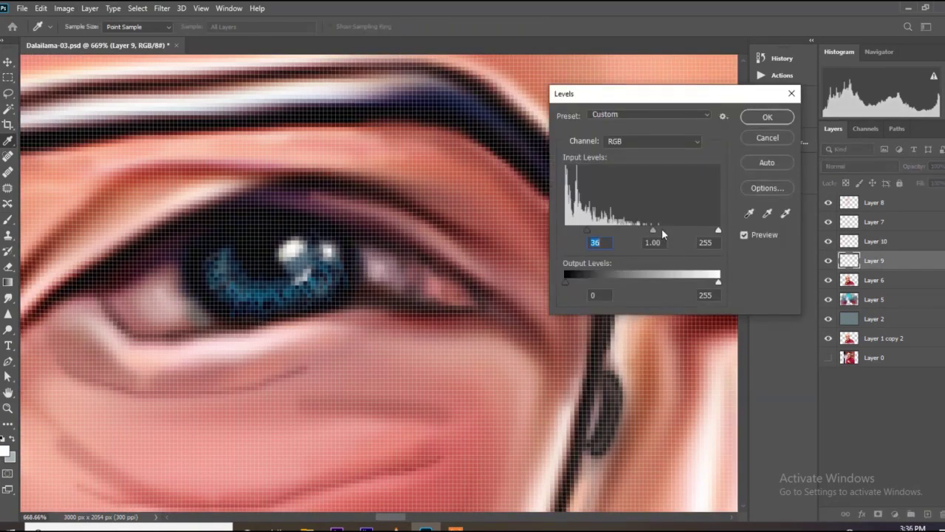
pyautogui.moveTo(708, 230); pyautogui.dragTo(709, 230)
pyautogui.moveTo(647, 229); pyautogui.dragTo(638, 228)
pyautogui.click(768, 118)
pyautogui.scroll(-12, 207, 199)
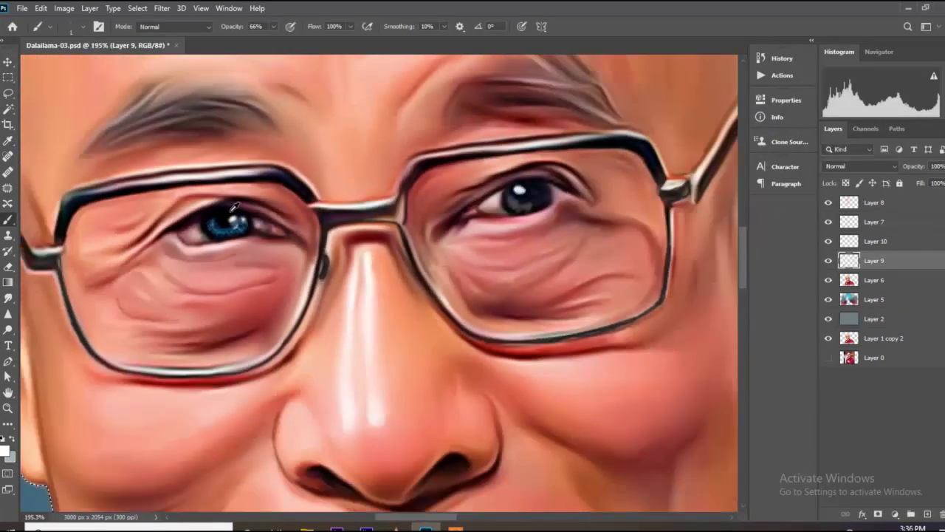
# Step: Choose a light blue foreground colour and paint bright radiating flecks along the lower iris on Layer 9
pyautogui.scroll(12, 251, 221)
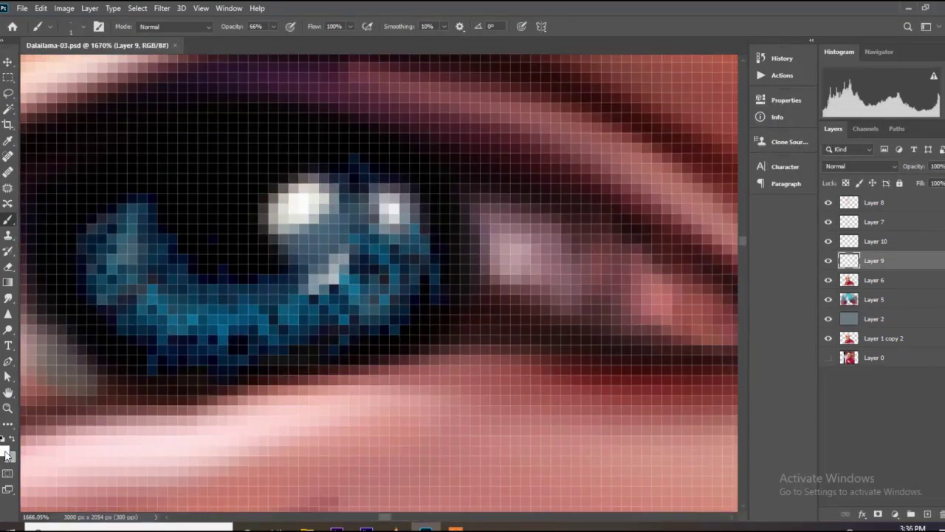
pyautogui.click(6, 454)
pyautogui.click(809, 252)
pyautogui.moveTo(731, 218); pyautogui.dragTo(713, 202)
pyautogui.click(809, 261)
pyautogui.click(899, 187)
pyautogui.moveTo(335, 298)
pyautogui.mouseDown()
pyautogui.moveTo(309, 304)
pyautogui.moveTo(289, 343)
pyautogui.mouseUp()
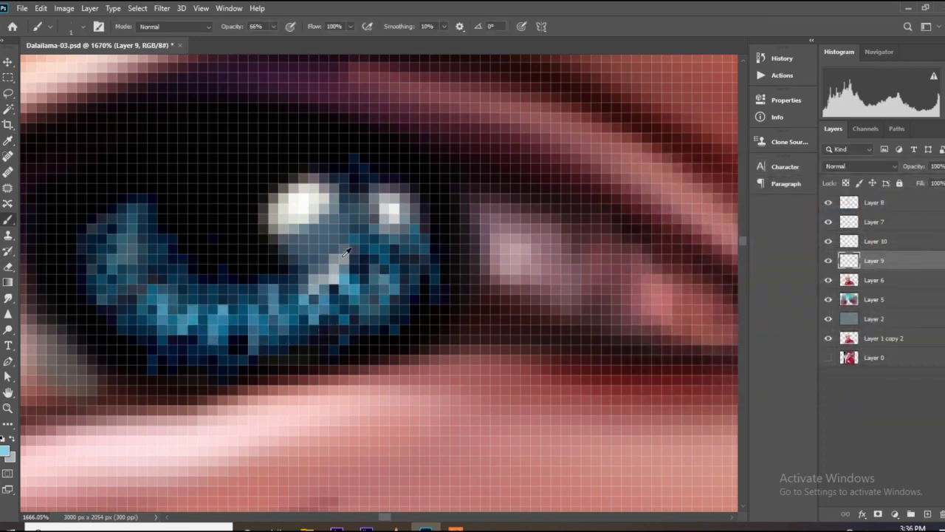
# Step: Extend fine dark blue streaks from the iris into the pupil's edge, checking Layer 10's highlights off and on
pyautogui.scroll(-6, 345, 252)
pyautogui.click(828, 241)
pyautogui.click(828, 241)
pyautogui.scroll(-4, 371, 243)
pyautogui.scroll(8, 370, 245)
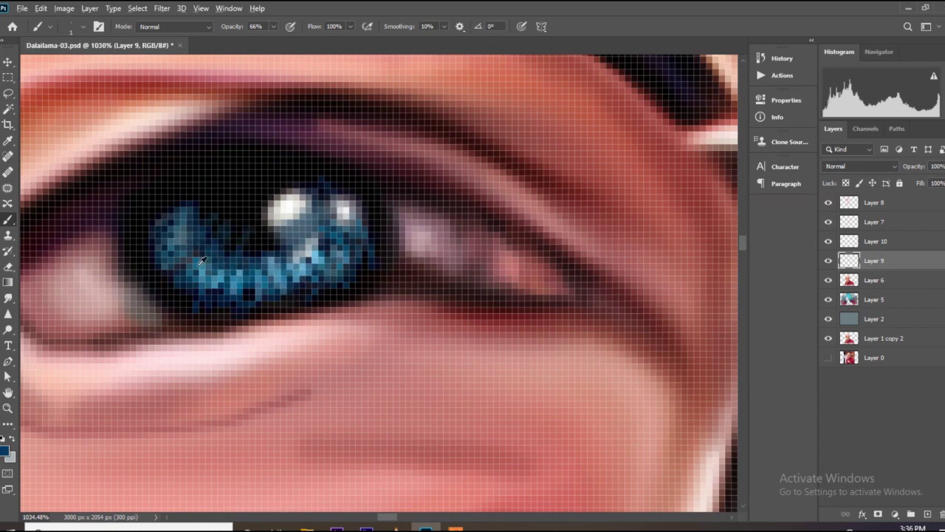
pyautogui.scroll(-8, 223, 305)
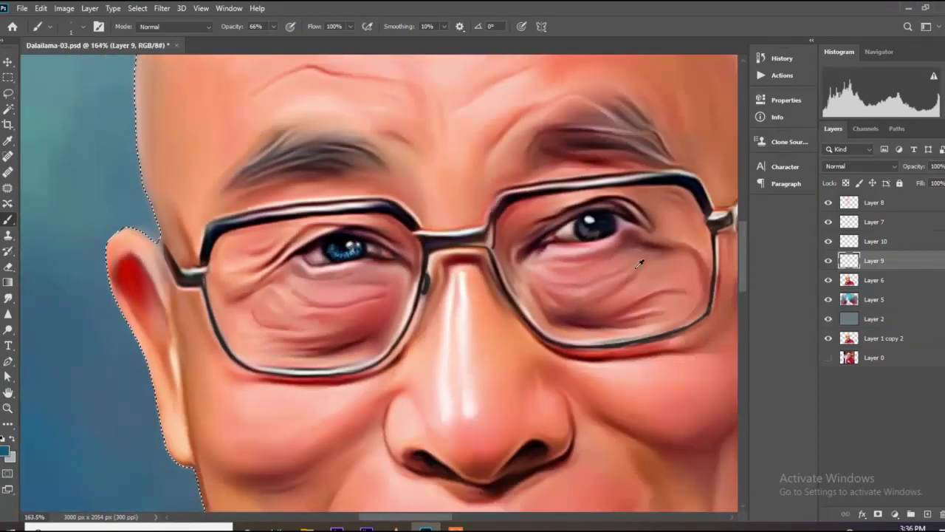
# Step: Merge Layer 9 and Layer 10 and touch up the pupil edge with near-black
pyautogui.scroll(1, 640, 262)
pyautogui.keyDown('ctrl'); pyautogui.click(875, 241); pyautogui.keyUp('ctrl')
pyautogui.rightClick(874, 240)
pyautogui.click(761, 368)
pyautogui.scroll(8, 295, 242)
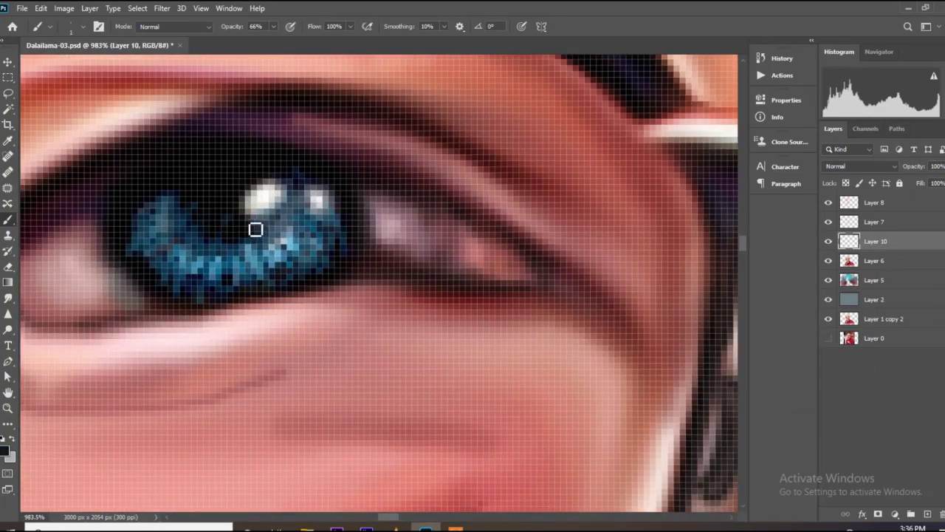
pyautogui.scroll(-8, 163, 285)
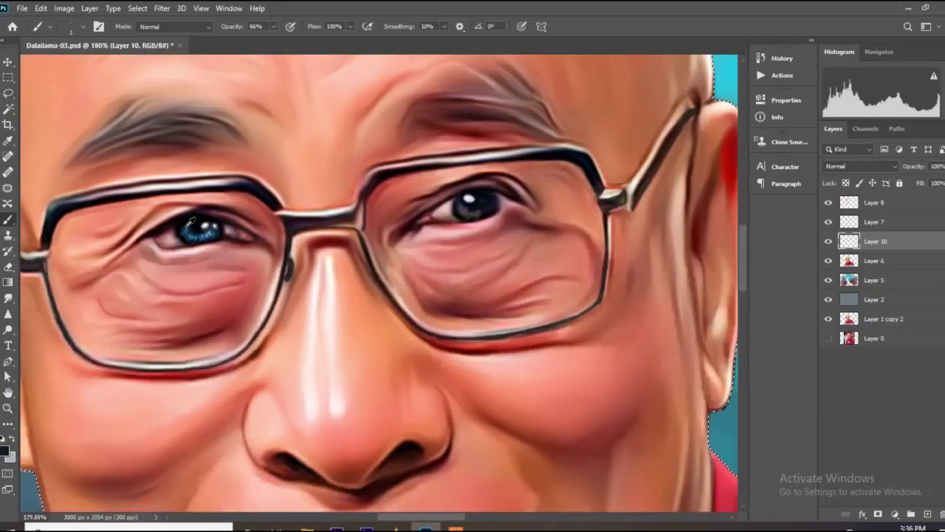
pyautogui.click(63, 8)
pyautogui.moveTo(81, 38)
pyautogui.click(214, 116)
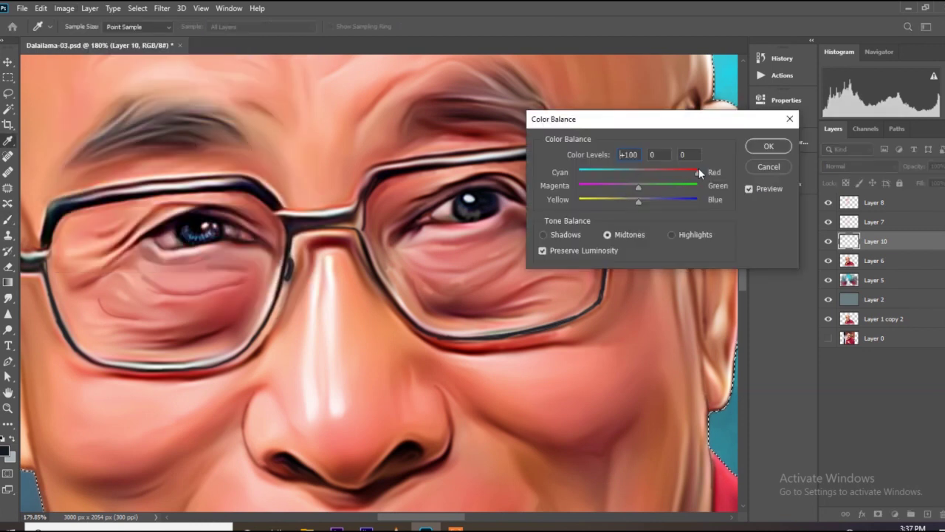
pyautogui.click(788, 119)
pyautogui.scroll(2, 210, 237)
# Step: Try a brown iris by shifting the hue of Layer 10 with Hue/Saturation
pyautogui.click(64, 8)
pyautogui.moveTo(81, 39)
pyautogui.click(214, 99)
pyautogui.moveTo(741, 181); pyautogui.dragTo(801, 185)
pyautogui.click(877, 124)
pyautogui.scroll(-5, 183, 223)
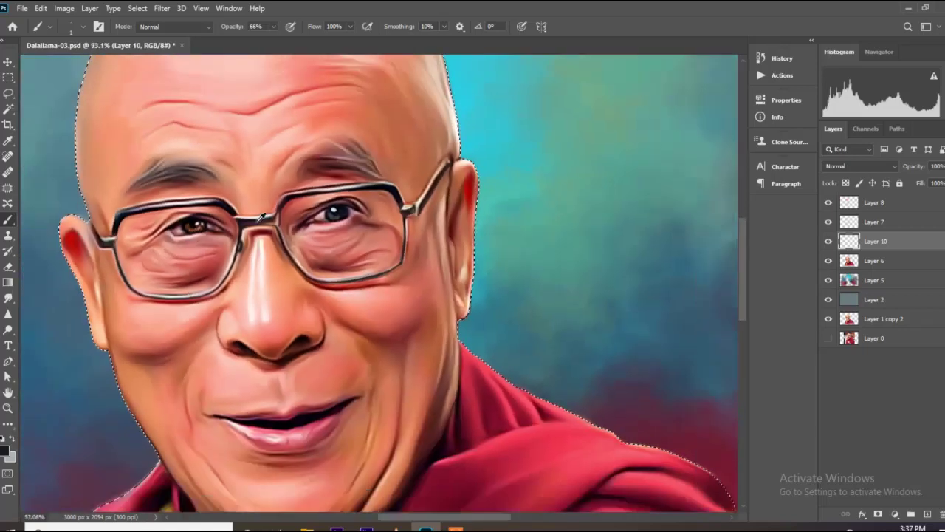
# Step: Turn the iris on Layer 10 teal by shifting its hue with Hue/Saturation
pyautogui.scroll(4, 141, 230)
pyautogui.click(63, 8)
pyautogui.moveTo(82, 38)
pyautogui.click(214, 98)
pyautogui.moveTo(740, 181); pyautogui.dragTo(801, 182)
pyautogui.click(878, 124)
# Step: Copy the teal iris onto the eye on the portrait's right side and fit it over the old iris with Free Transform
pyautogui.press('v')
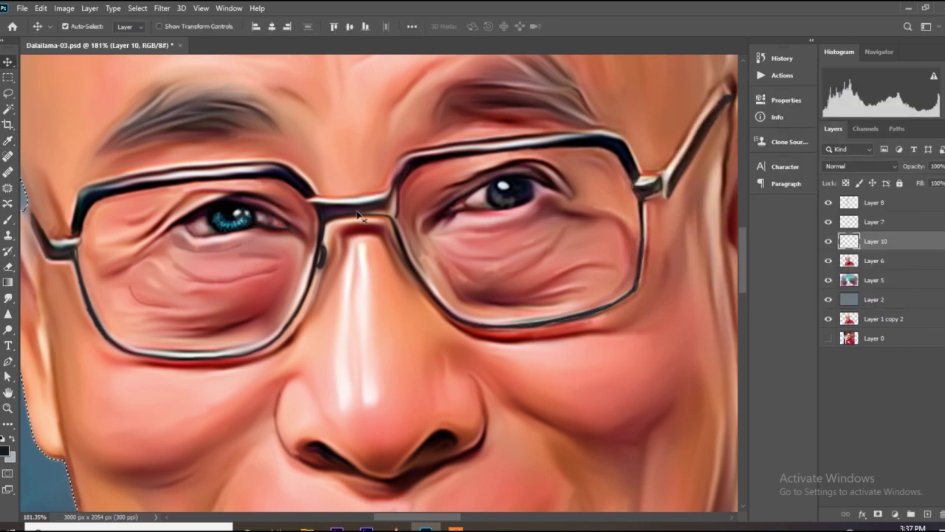
pyautogui.scroll(5, 509, 194)
pyautogui.moveTo(523, 187); pyautogui.dragTo(523, 189)
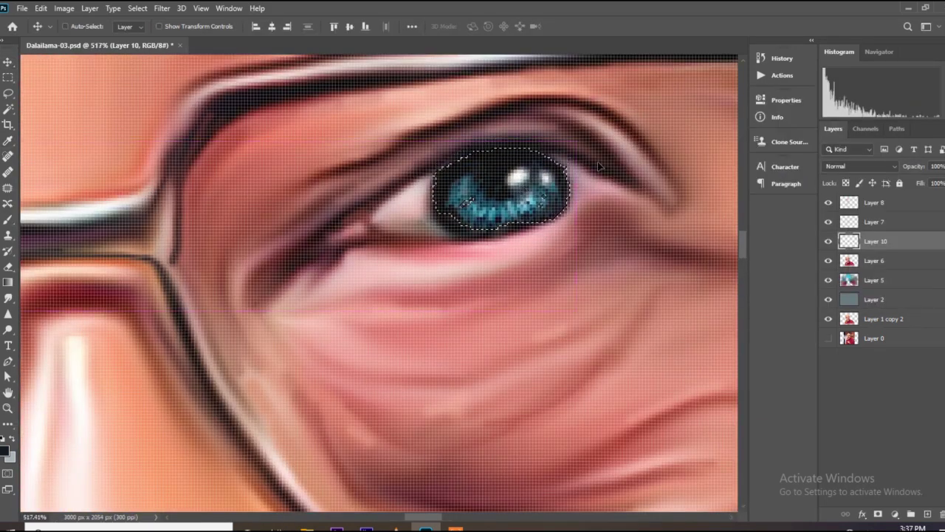
pyautogui.hotkey('ctrl', 't')
pyautogui.scroll(-1, 428, 195)
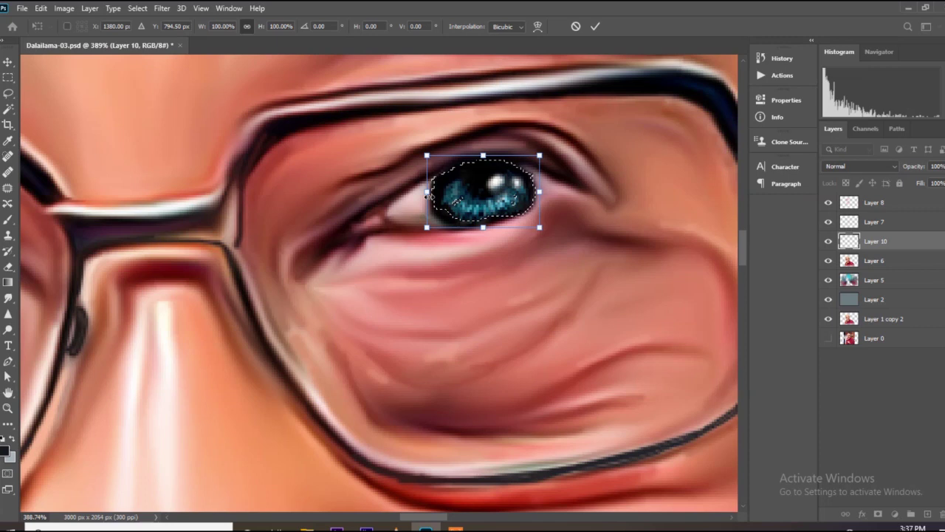
pyautogui.scroll(-2, 428, 194)
pyautogui.press('Return')
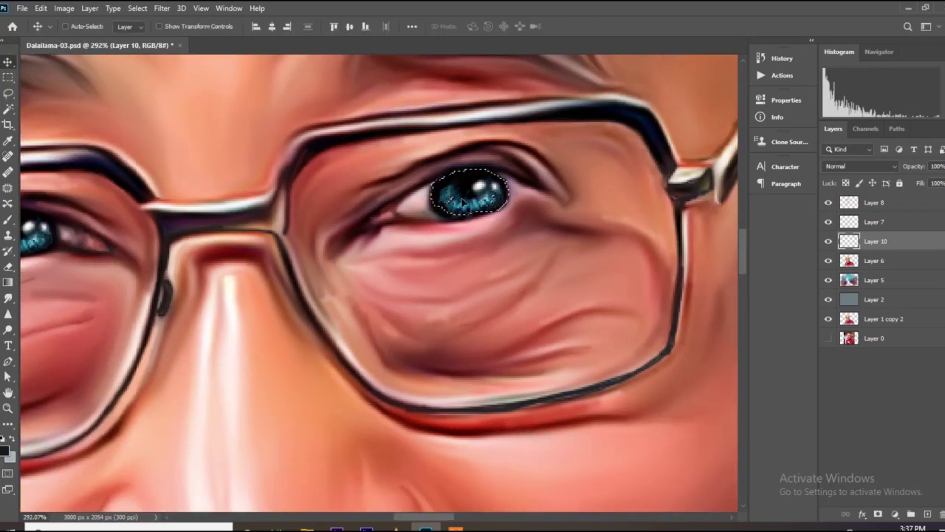
pyautogui.scroll(-1, 458, 209)
pyautogui.scroll(-5, 458, 209)
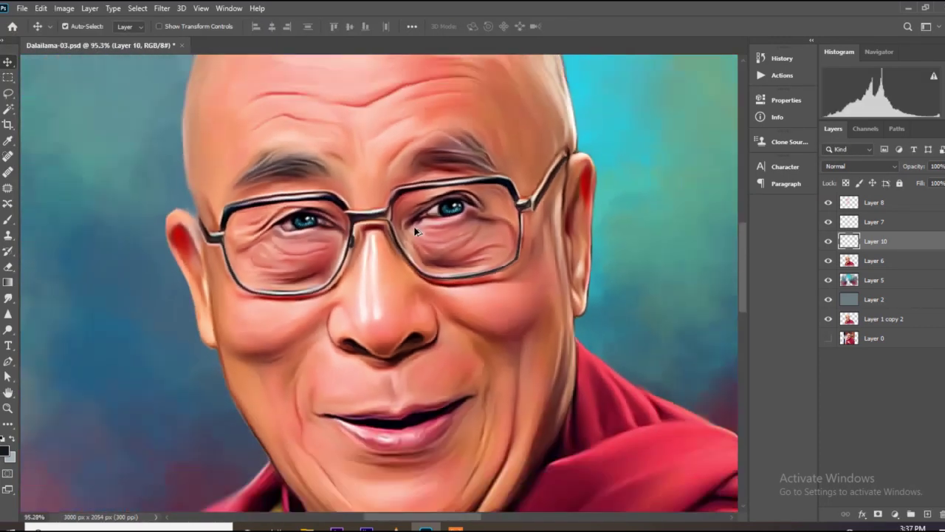
# Step: Select the right eye's iris with a rectangular marquee, then cut and paste it onto its own layer
pyautogui.scroll(7, 427, 214)
pyautogui.press('m')
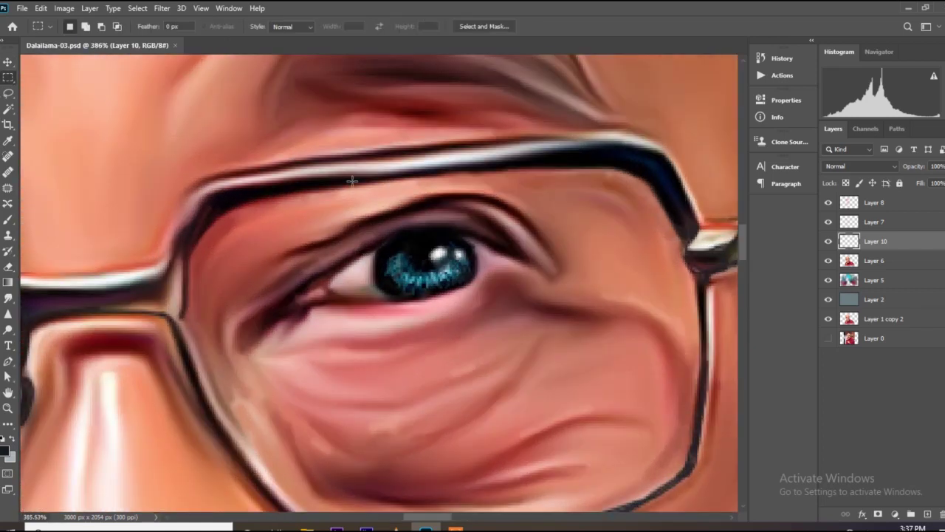
pyautogui.hotkey('ctrl', 'x')
pyautogui.hotkey('ctrl', 'v')
# Step: Nudge the pasted iris into place in the right eye and save the document
pyautogui.click(8, 62)
pyautogui.scroll(2, 334, 229)
pyautogui.moveTo(506, 289); pyautogui.dragTo(497, 288)
pyautogui.scroll(-8, 498, 290)
pyautogui.scroll(6, 376, 302)
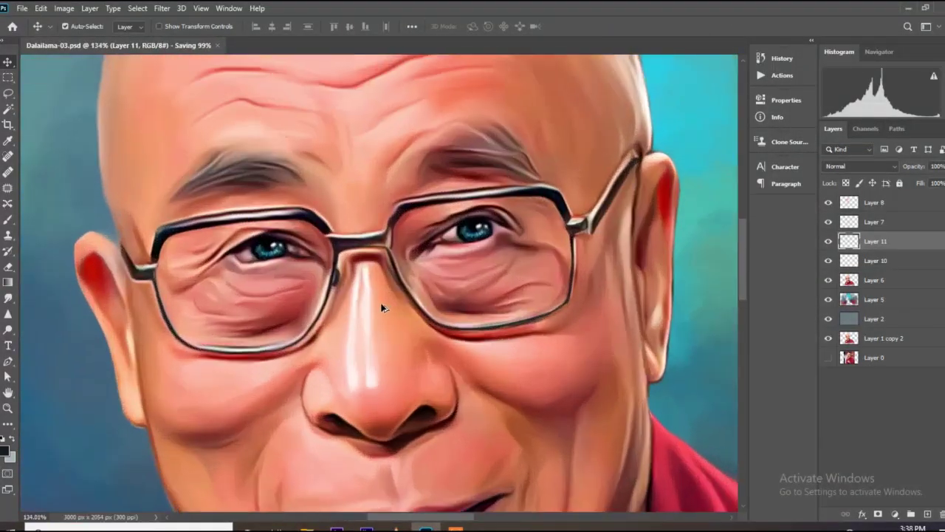
pyautogui.scroll(-3, 515, 190)
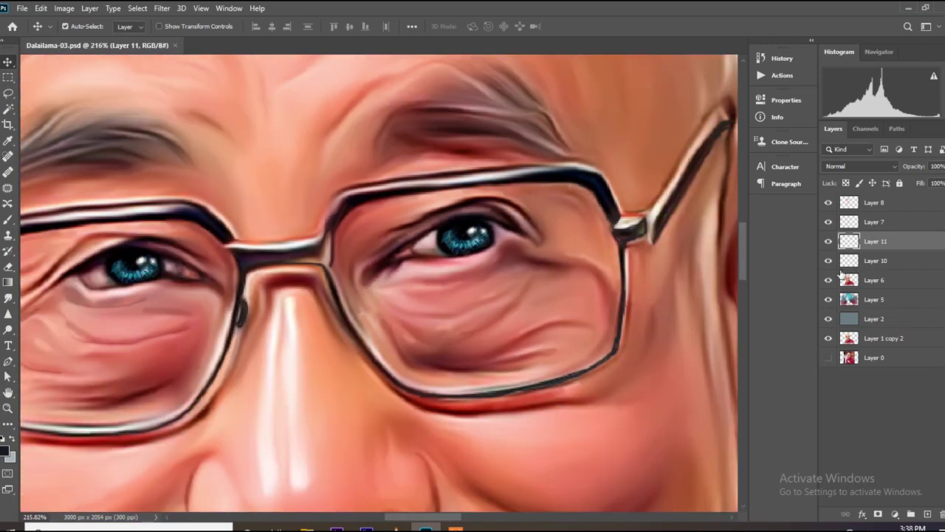
# Step: Merge Layer 10 and Layer 11 and brighten the merged irises with Brightness/Contrast at brightness 34
pyautogui.keyDown('shift'); pyautogui.click(875, 260); pyautogui.keyUp('shift')
pyautogui.rightClick(875, 260)
pyautogui.click(740, 368)
pyautogui.click(64, 8)
pyautogui.moveTo(84, 42)
pyautogui.click(236, 42)
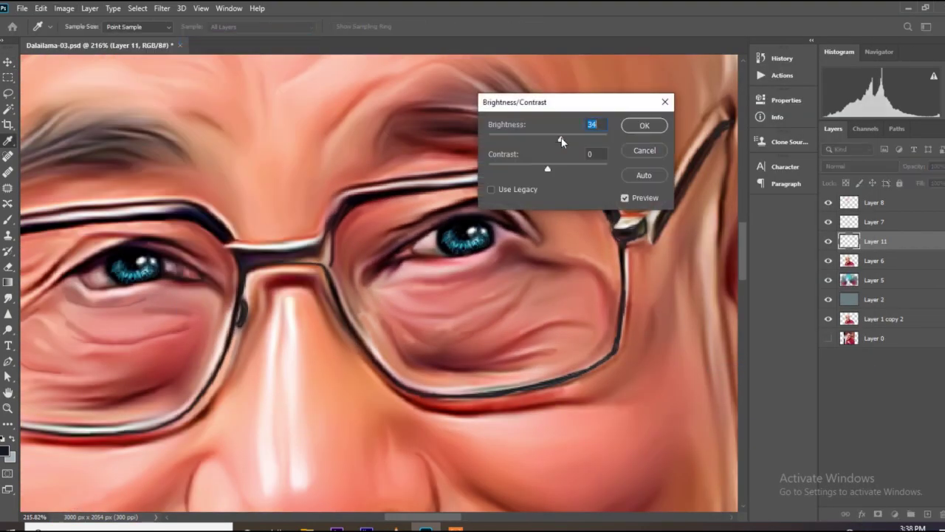
pyautogui.press('Return')
# Step: Paint a thin dark line around the outer corner of the eye on the portrait's right side with a 1 px brush at 66% opacity
pyautogui.scroll(8, 481, 233)
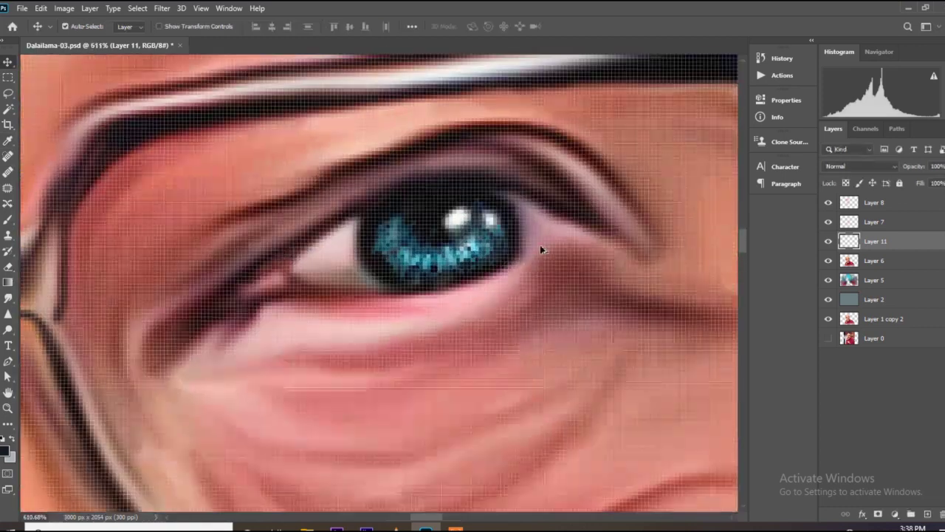
pyautogui.press('b')
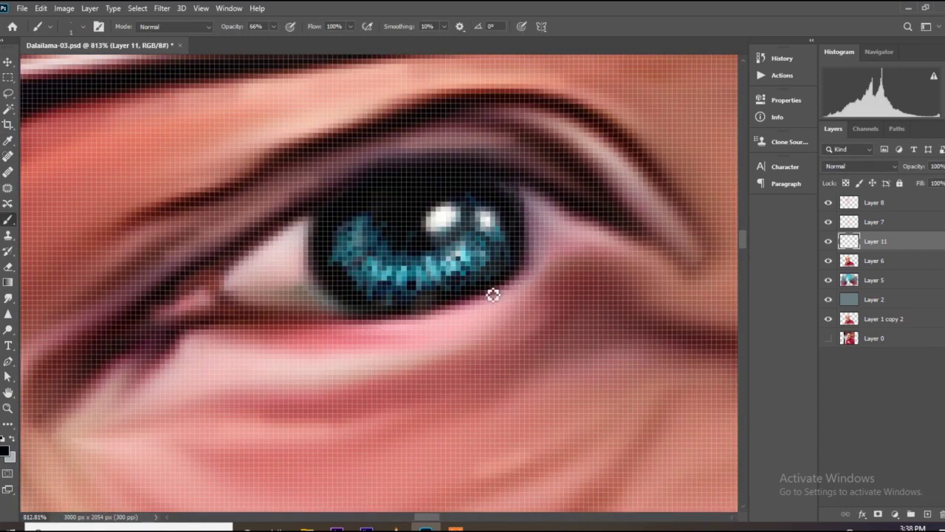
pyautogui.scroll(-5, 440, 209)
pyautogui.scroll(4, 127, 276)
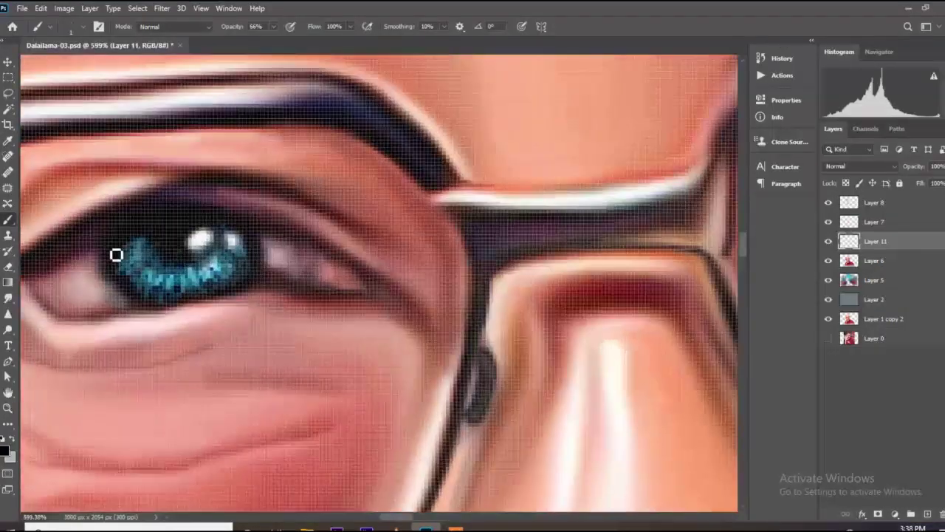
pyautogui.scroll(-6, 128, 303)
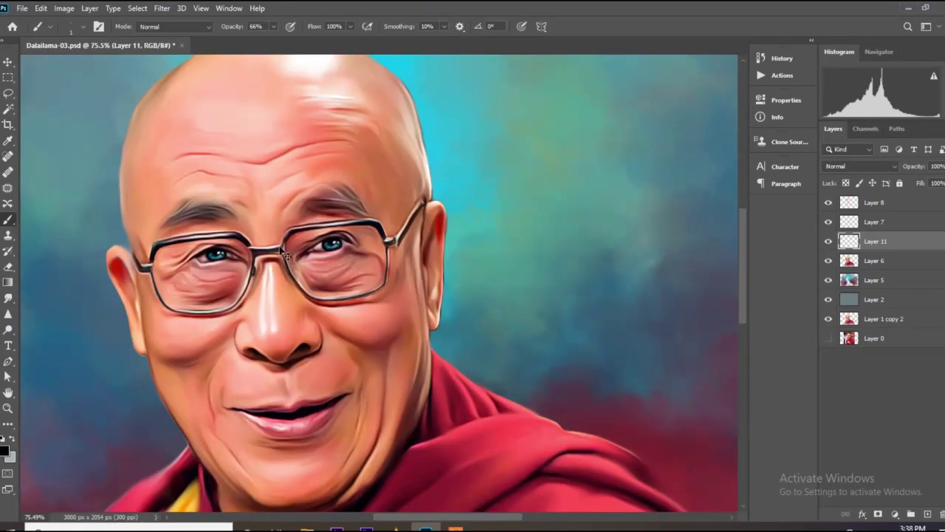
pyautogui.scroll(6, 357, 222)
pyautogui.scroll(1, 358, 221)
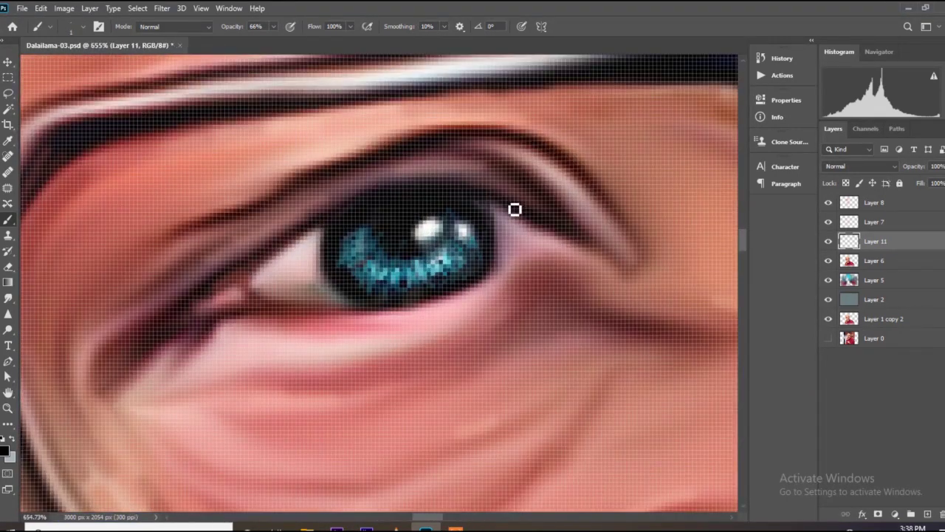
pyautogui.scroll(2, 433, 306)
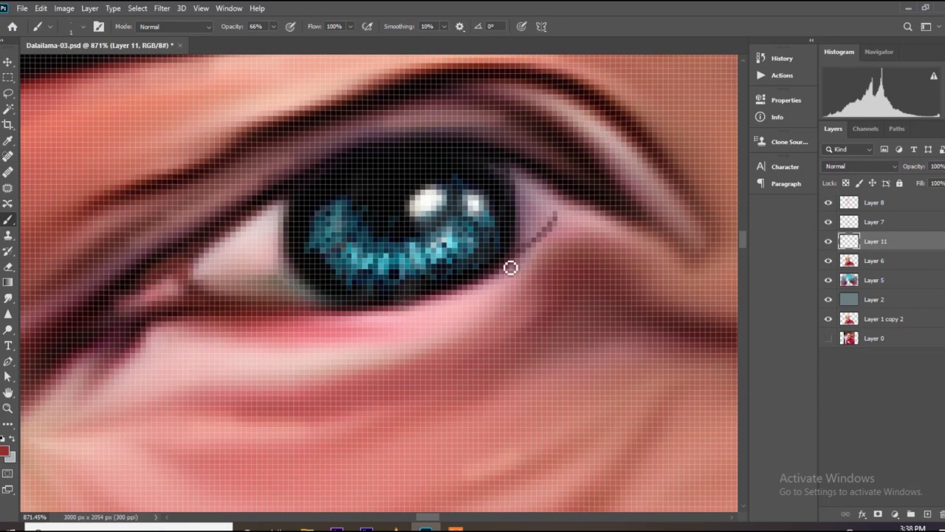
pyautogui.keyDown('alt'); pyautogui.click(349, 301); pyautogui.keyUp('alt')
pyautogui.moveTo(335, 310); pyautogui.dragTo(227, 321)
pyautogui.scroll(-4, 443, 307)
pyautogui.moveTo(147, 347); pyautogui.dragTo(431, 323)
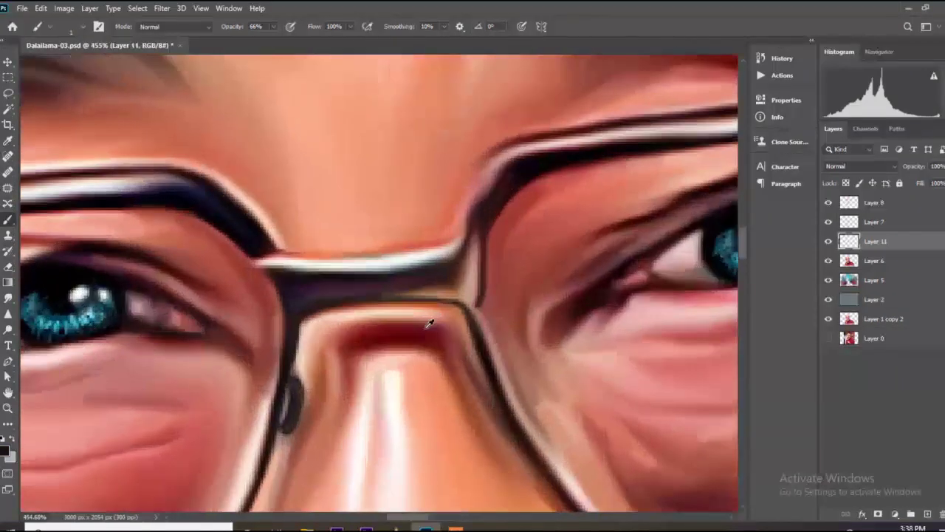
# Step: Sample a dark red tone, define the lower lid line of the eye on the portrait's left side, and save the document
pyautogui.scroll(-3, 430, 323)
pyautogui.scroll(6, 205, 332)
pyautogui.scroll(-4, 275, 363)
pyautogui.hscroll(3, 443, 310)
pyautogui.keyDown('alt'); pyautogui.click(644, 302); pyautogui.keyUp('alt')
pyautogui.scroll(3, 376, 333)
pyautogui.scroll(2, 377, 334)
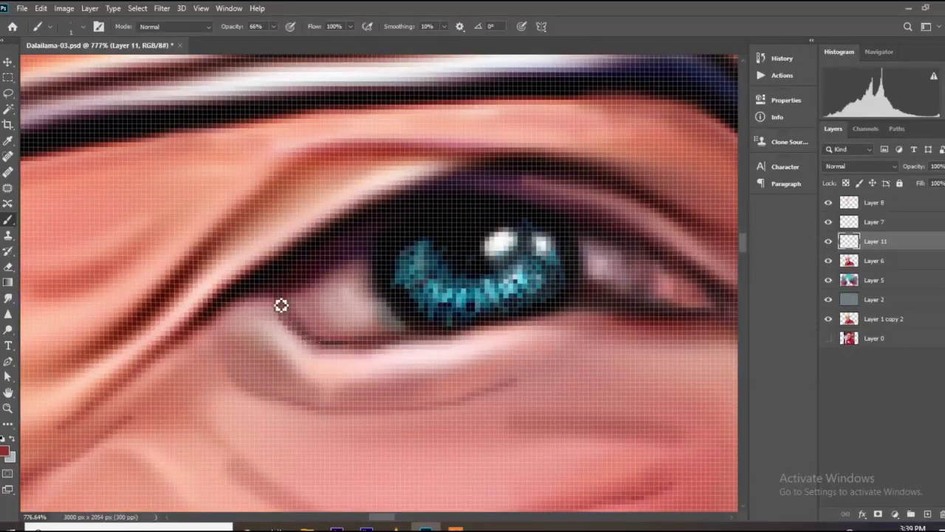
pyautogui.scroll(-6, 281, 305)
pyautogui.scroll(2, 343, 355)
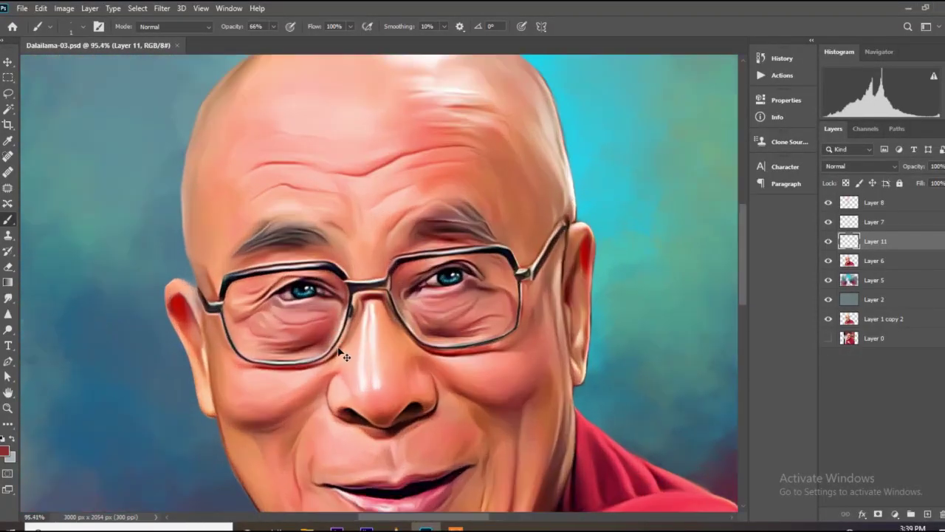
# Step: Choose a very pale cyan and lighten the right-side eye's white beside the iris with a 3 px brush at 31% opacity
pyautogui.scroll(6, 344, 356)
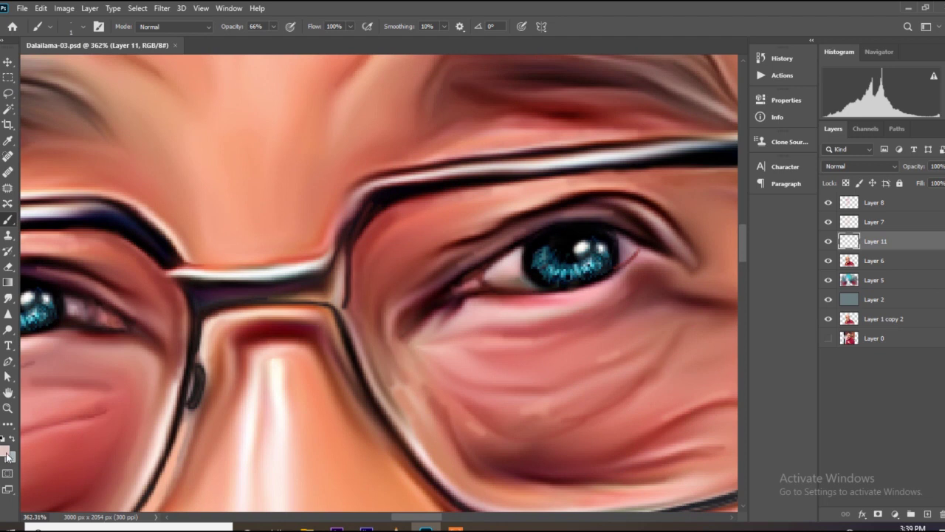
pyautogui.click(8, 455)
pyautogui.click(654, 197)
pyautogui.click(810, 273)
pyautogui.click(810, 267)
pyautogui.press('Return')
pyautogui.press('b')
pyautogui.scroll(4, 524, 270)
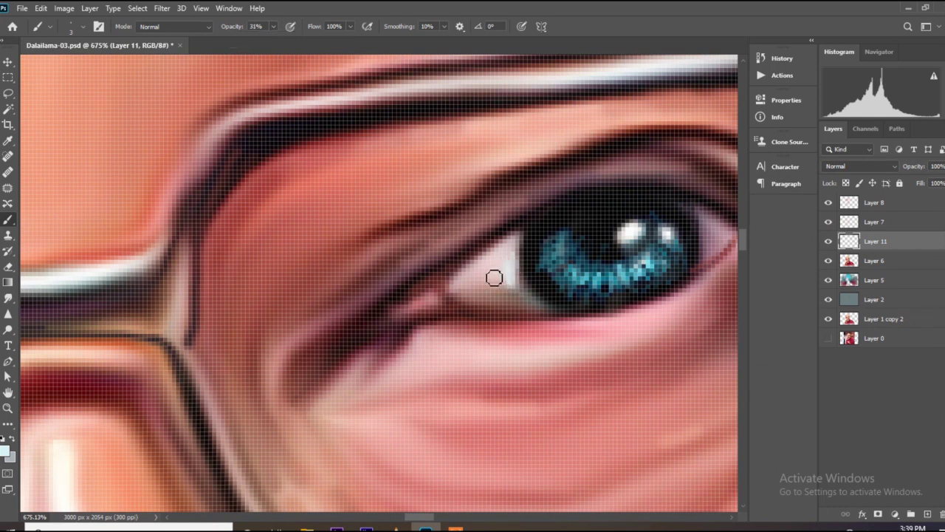
# Step: Lighten the white of the eye on the portrait's left side with the pale cyan brush and save the document
pyautogui.scroll(-10, 443, 281)
pyautogui.scroll(8, 335, 275)
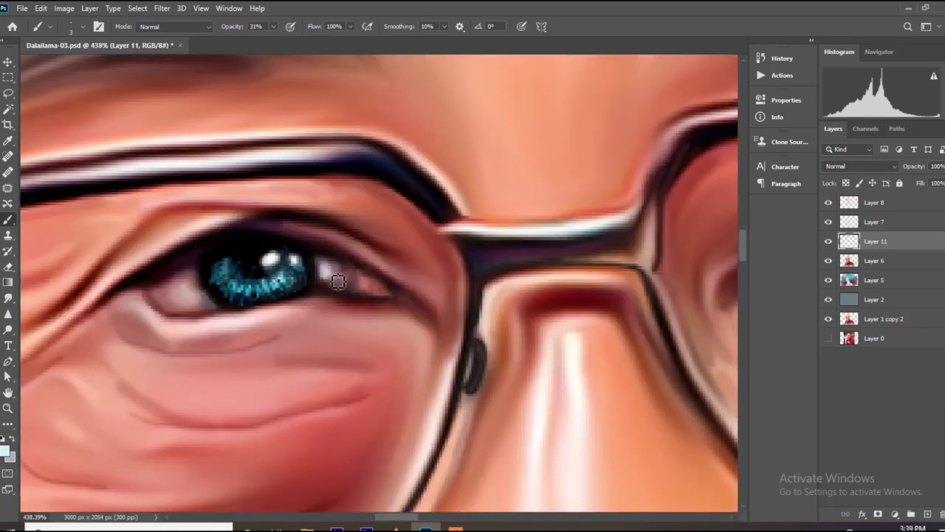
pyautogui.scroll(-8, 199, 305)
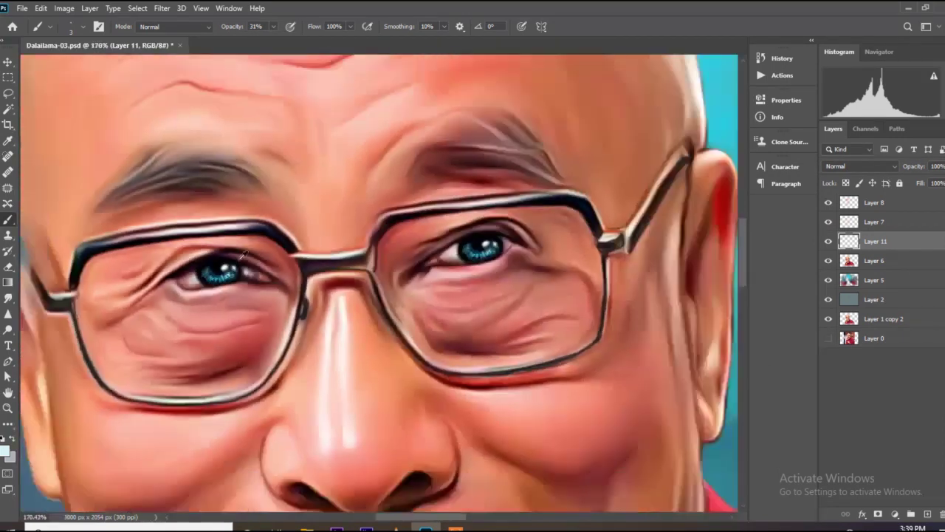
pyautogui.scroll(8, 509, 248)
pyautogui.scroll(-8, 515, 268)
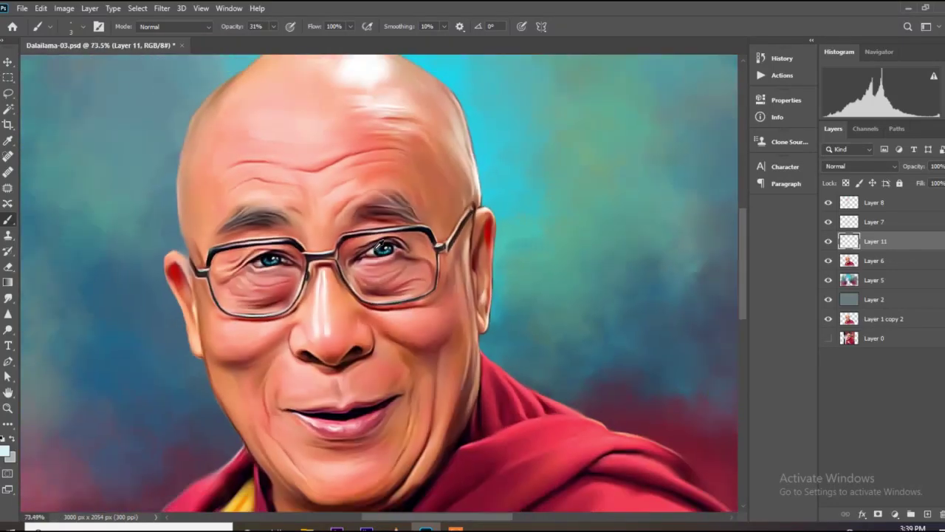
pyautogui.scroll(3, 355, 273)
pyautogui.scroll(4, 356, 273)
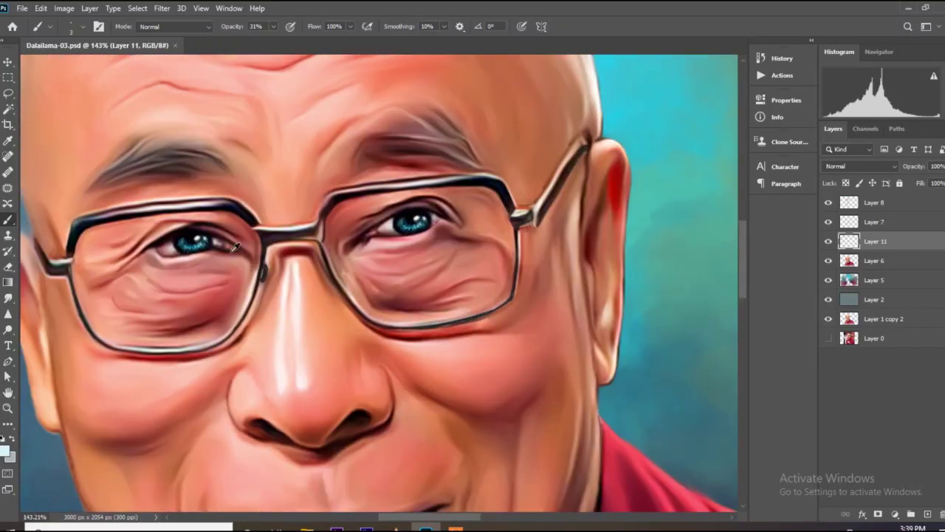
# Step: Merge Layer 11 with the portrait layer and paint soft white and pink tones along the lower eyelids on a new layer
pyautogui.rightClick(840, 277)
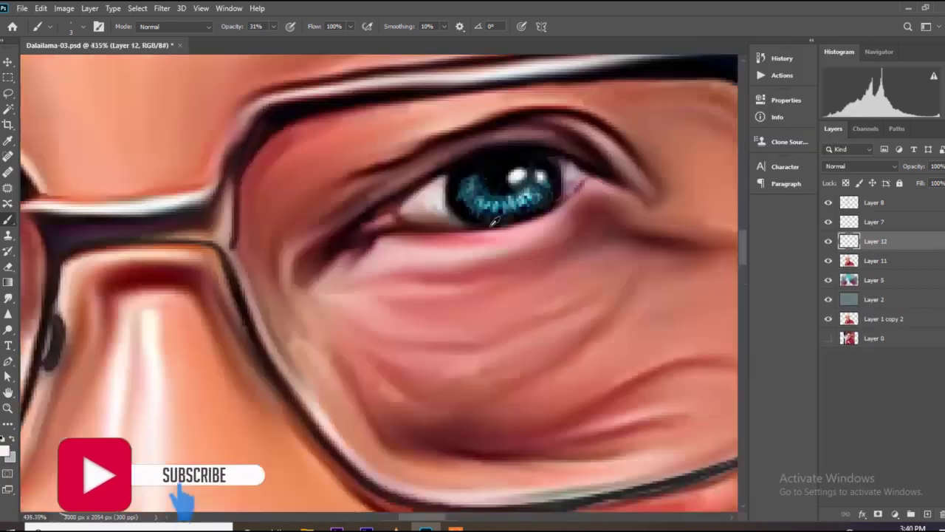
pyautogui.scroll(-1, 520, 227)
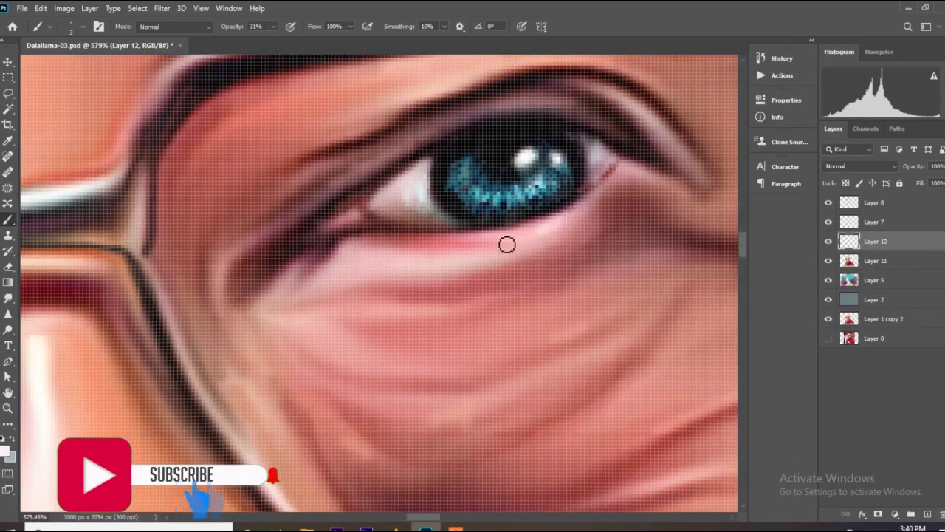
pyautogui.scroll(-3, 321, 254)
pyautogui.scroll(3, 367, 244)
pyautogui.scroll(-2, 367, 244)
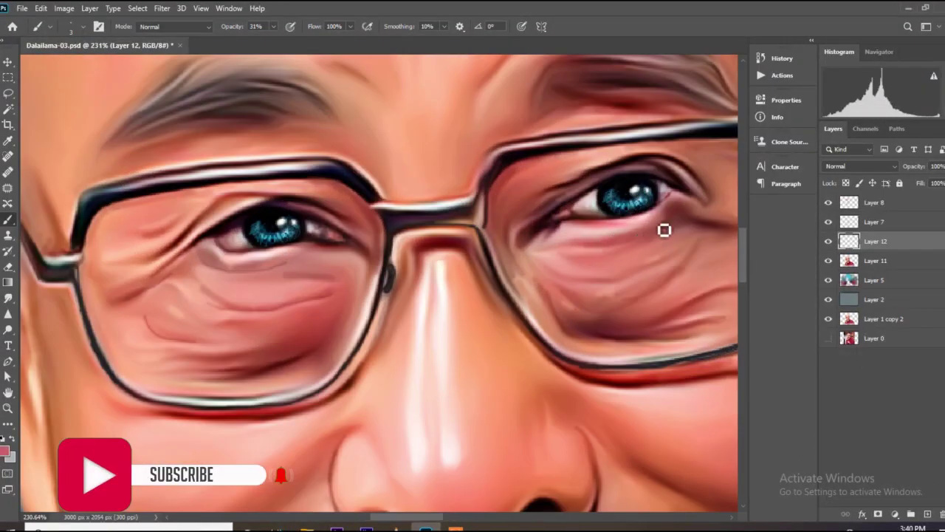
pyautogui.scroll(3, 261, 259)
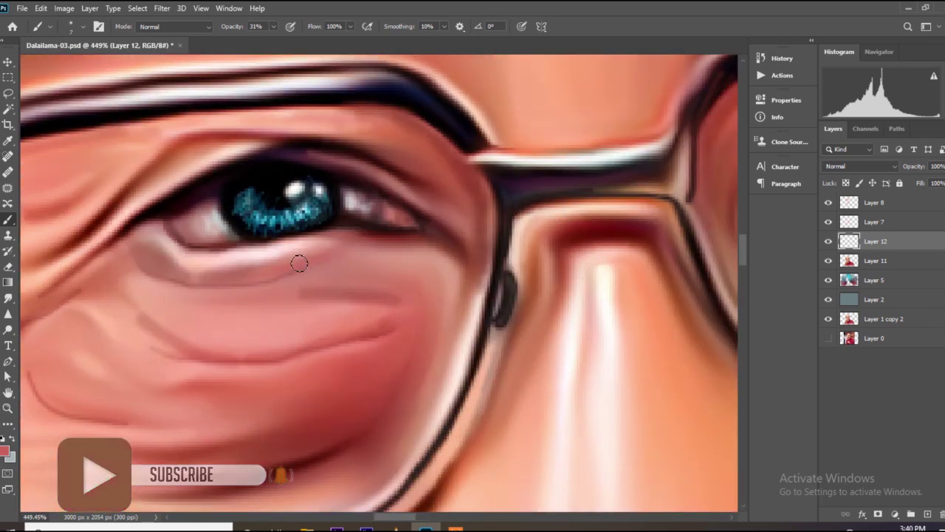
# Step: Load the portrait's outline from Layer 11 as a selection and add a new layer above Layer 8
pyautogui.hotkey('ctrl', '0')
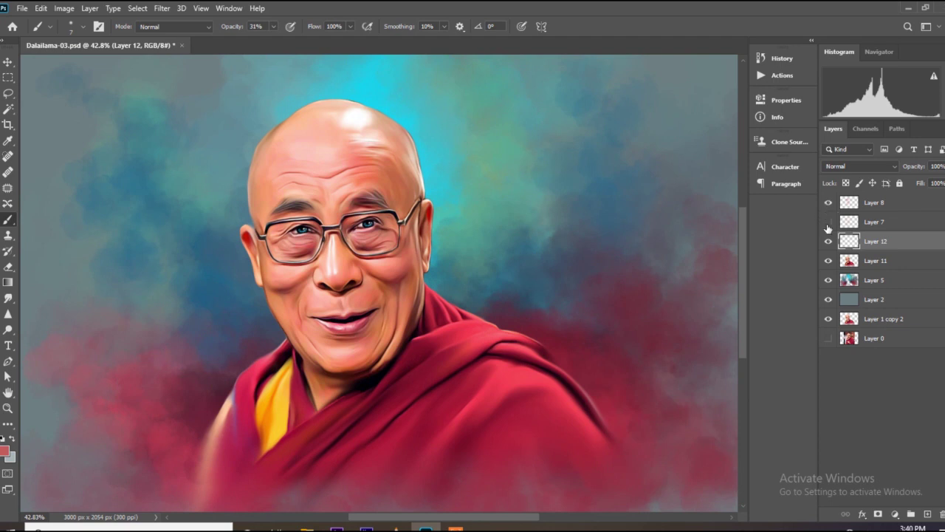
pyautogui.click(892, 208)
pyautogui.scroll(-6, 464, 272)
pyautogui.keyDown('ctrl'); pyautogui.click(849, 262); pyautogui.keyUp('ctrl')
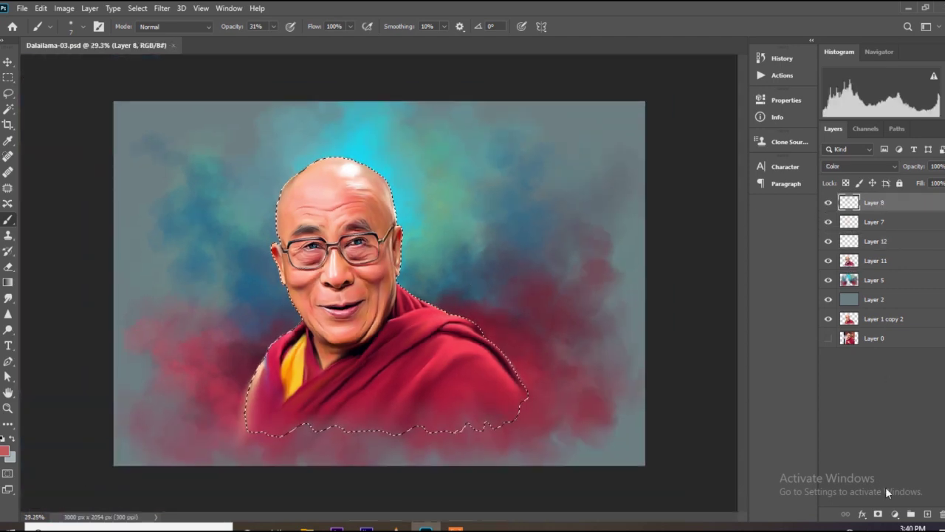
pyautogui.click(927, 514)
pyautogui.scroll(-1, 493, 310)
pyautogui.scroll(2, 496, 305)
# Step: Tint the selected portrait with orange f28605 on Layer 13 in Soft Light mode and soften the tint with the Eraser at 9% opacity
pyautogui.click(6, 451)
pyautogui.click(300, 360)
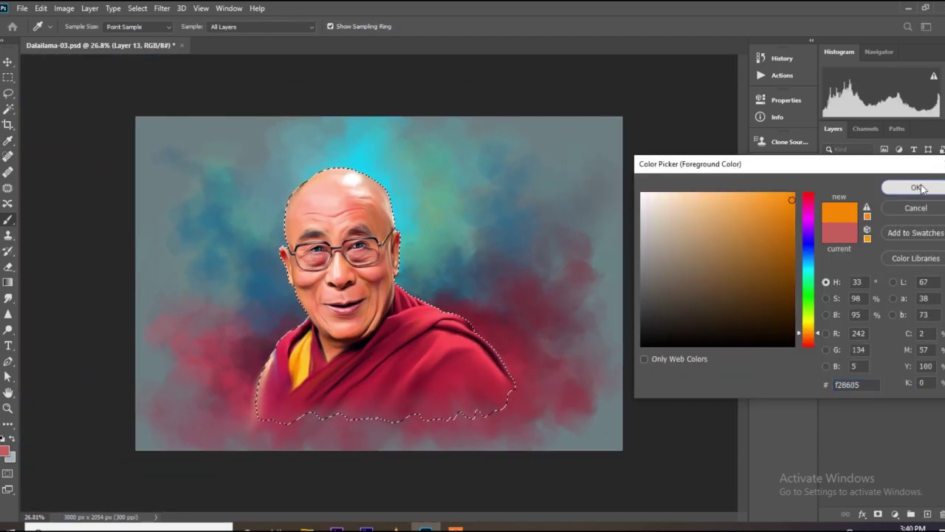
pyautogui.click(921, 189)
pyautogui.click(849, 167)
pyautogui.click(836, 322)
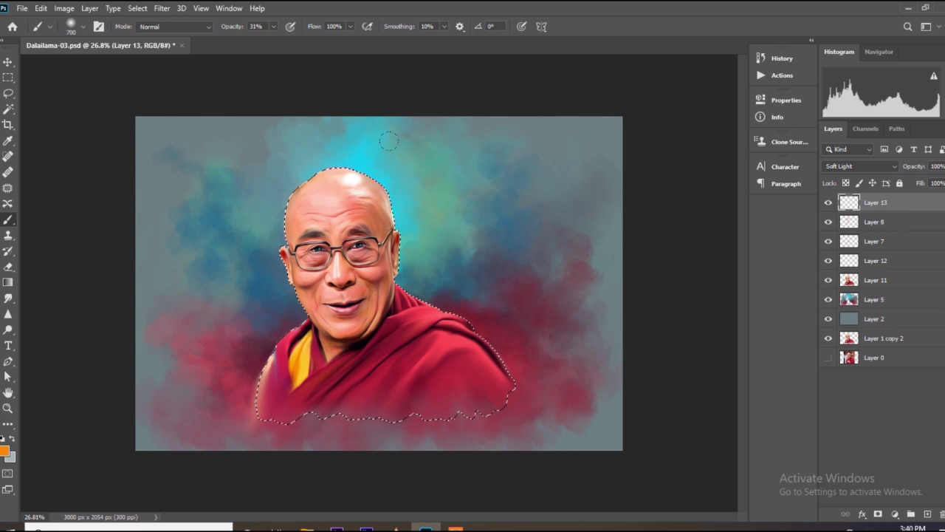
pyautogui.press('e')
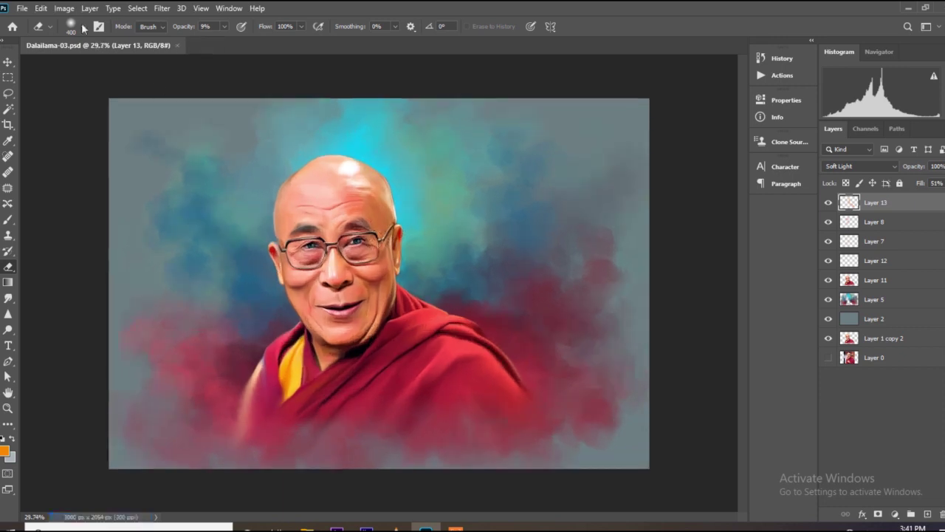
# Step: Shift the hue of Layer 13's Soft Light tint toward blue-violet with Hue/Saturation and set the layer's fill to 100%
pyautogui.click(64, 8)
pyautogui.moveTo(74, 37)
pyautogui.click(256, 103)
pyautogui.moveTo(740, 185); pyautogui.dragTo(822, 187)
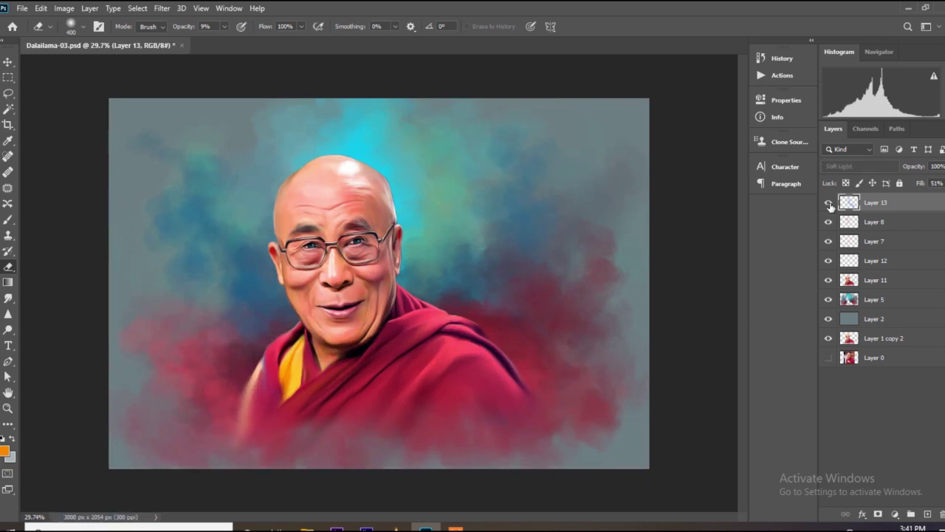
pyautogui.scroll(-2, 378, 283)
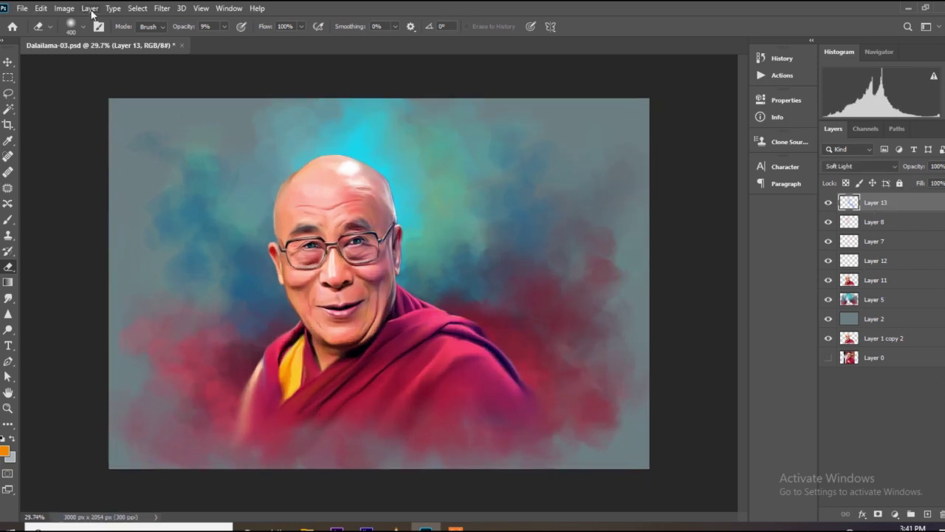
pyautogui.click(64, 9)
pyautogui.click(222, 91)
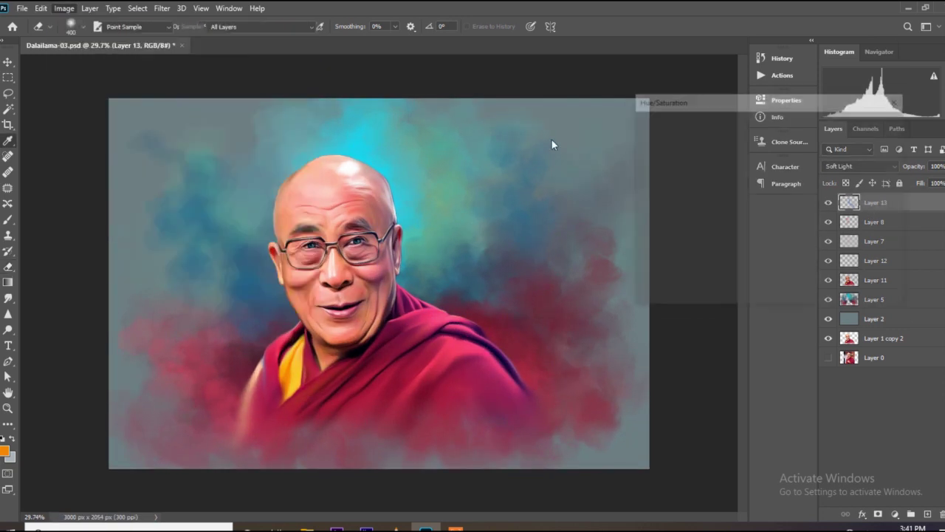
pyautogui.moveTo(740, 183); pyautogui.dragTo(807, 192)
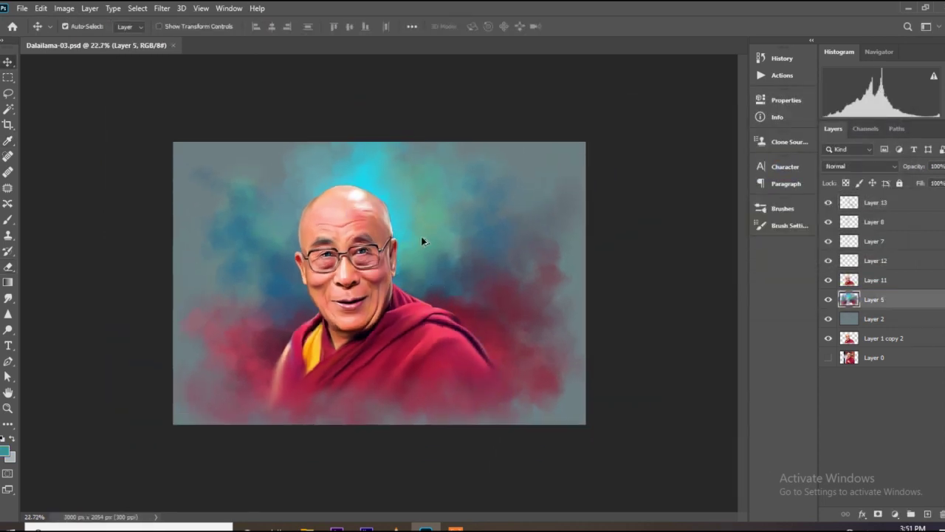
# Step: Group Layer 13 through Layer 11, keep a copy of the group beneath Layer 2, and merge Group 1 into one layer
pyautogui.scroll(2, 423, 241)
pyautogui.click(876, 206)
pyautogui.keyDown('shift'); pyautogui.click(874, 281); pyautogui.keyUp('shift')
pyautogui.hotkey('ctrl', 'g')
pyautogui.moveTo(889, 221); pyautogui.dragTo(882, 248)
pyautogui.rightClick(874, 200)
pyautogui.click(783, 426)
# Step: Load the merged portrait's outline as a selection and set its contrast to 22 with Brightness/Contrast
pyautogui.keyDown('ctrl'); pyautogui.click(849, 202); pyautogui.keyUp('ctrl')
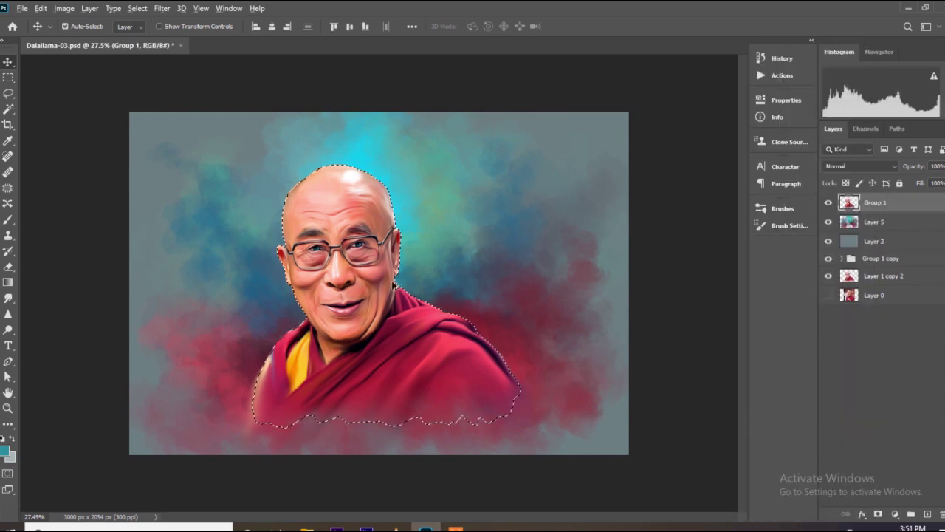
pyautogui.scroll(3, 393, 283)
pyautogui.click(64, 8)
pyautogui.moveTo(82, 39)
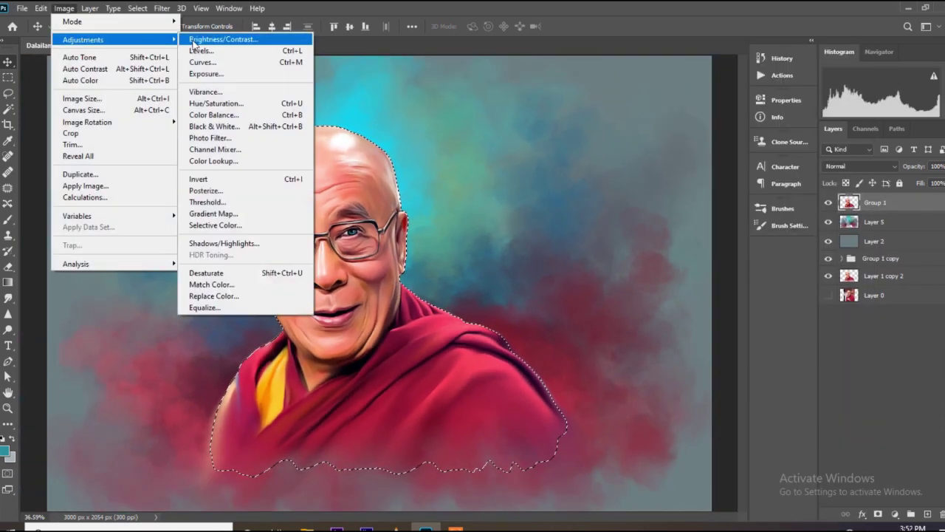
pyautogui.click(194, 43)
pyautogui.moveTo(555, 165); pyautogui.dragTo(555, 142)
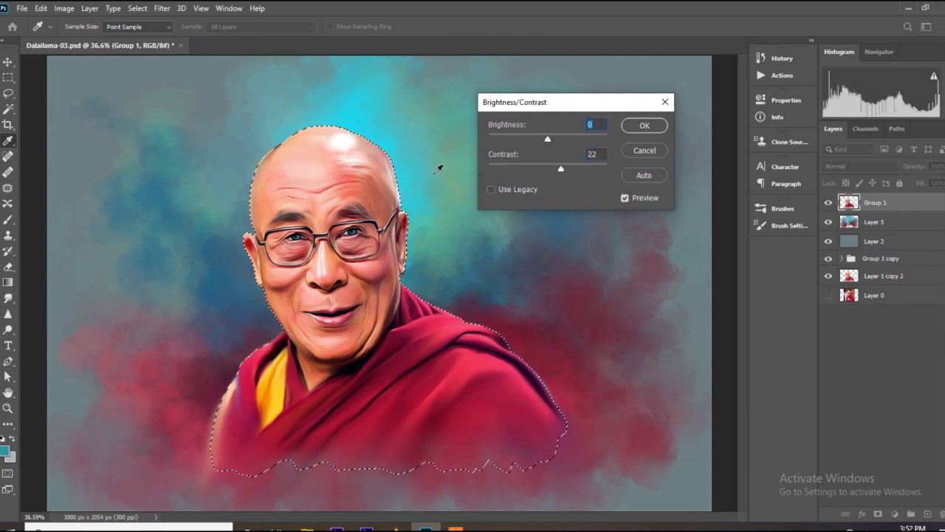
pyautogui.click(640, 126)
pyautogui.press('v')
# Step: Set the foreground colour to a light teal-blue and add a new layer above Group 1
pyautogui.scroll(2, 400, 256)
pyautogui.scroll(3, 399, 256)
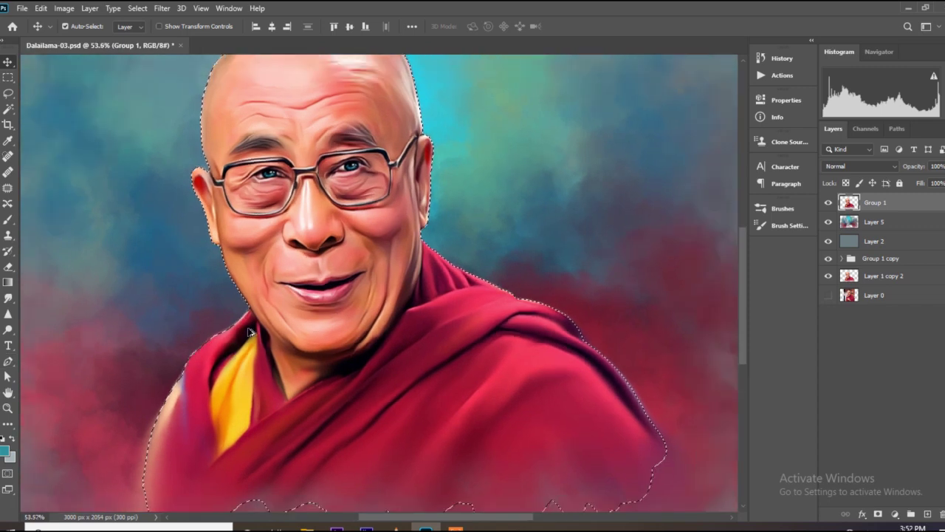
pyautogui.click(5, 451)
pyautogui.click(715, 247)
pyautogui.click(710, 235)
pyautogui.click(810, 265)
pyautogui.click(724, 234)
pyautogui.click(714, 236)
pyautogui.click(896, 189)
pyautogui.scroll(1, 532, 223)
pyautogui.scroll(1, 532, 224)
pyautogui.scroll(-1, 562, 296)
pyautogui.click(927, 514)
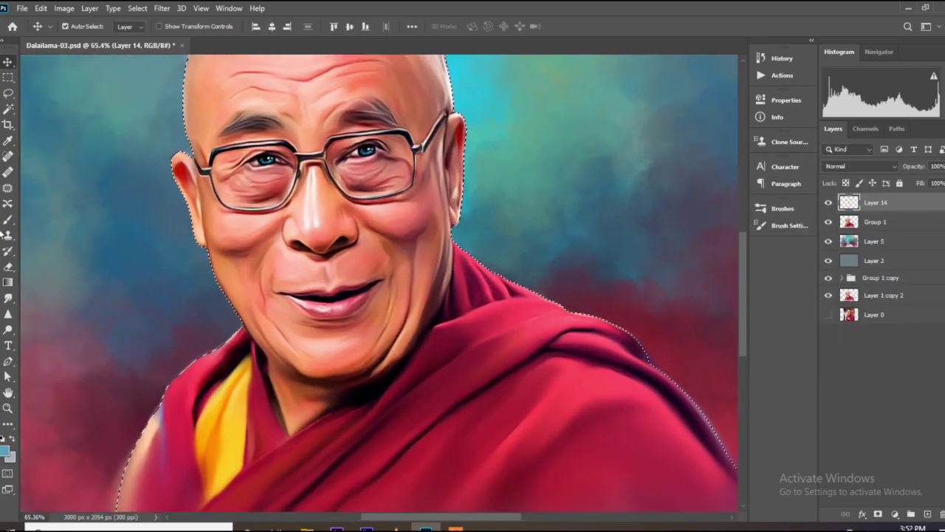
# Step: Select a soft round brush at 100 px for painting on Layer 14
pyautogui.click(7, 220)
pyautogui.scroll(3, 288, 244)
pyautogui.click(789, 225)
pyautogui.click(547, 187)
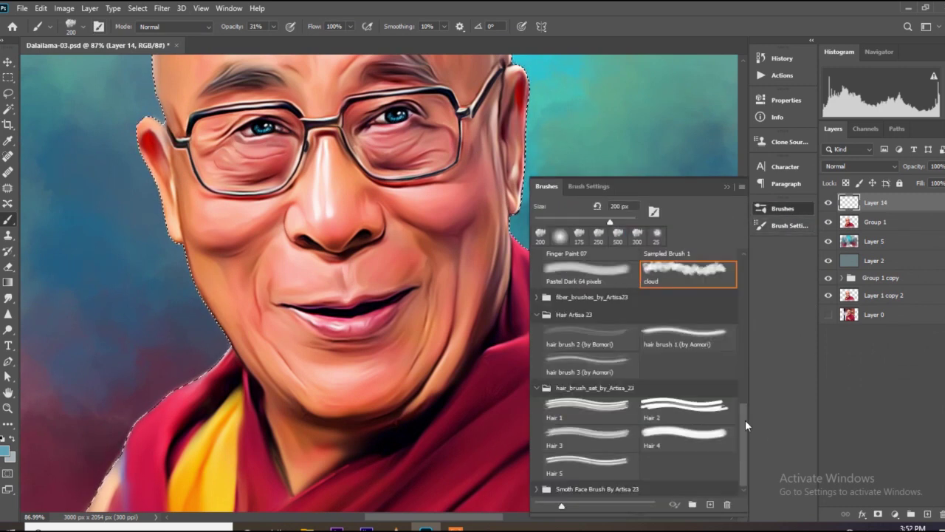
pyautogui.moveTo(744, 421); pyautogui.dragTo(750, 270)
pyautogui.click(610, 278)
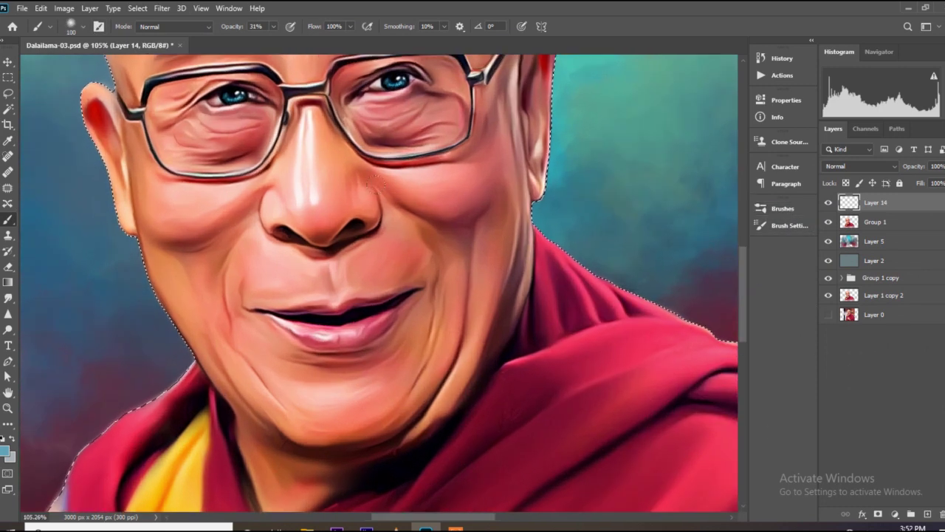
# Step: Lower the brush opacity to 10% and paint faint teal tints beside the nose and along the cheek folds at 30 px
pyautogui.click(273, 26)
pyautogui.moveTo(272, 40); pyautogui.dragTo(262, 40)
pyautogui.click(411, 245)
pyautogui.press('[')
pyautogui.press('[')
pyautogui.scroll(4, 396, 230)
pyautogui.click(274, 26)
pyautogui.press('[')
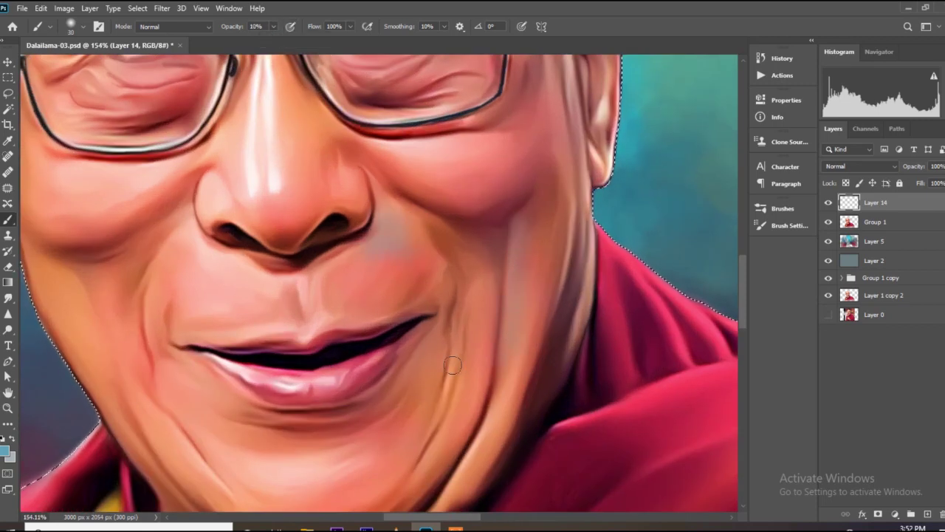
pyautogui.scroll(-1, 344, 372)
pyautogui.scroll(-2, 308, 201)
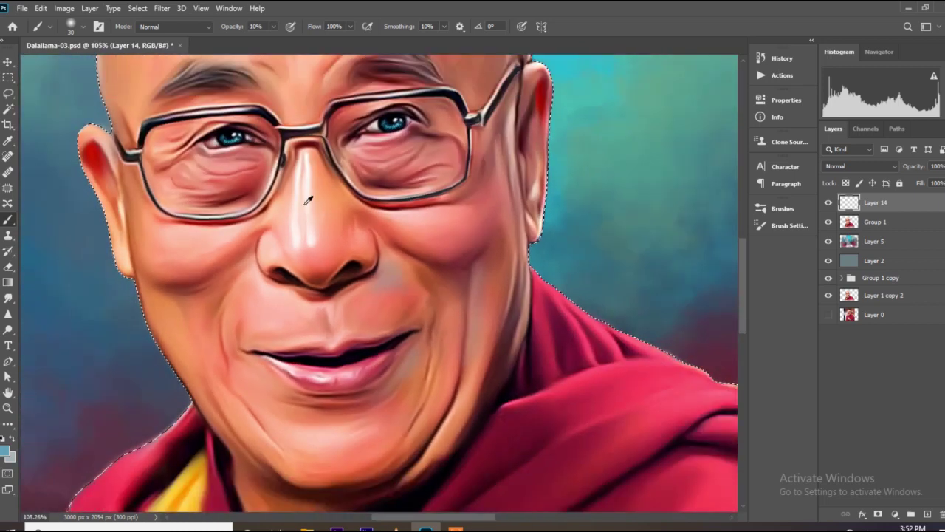
# Step: Paint faint teal tints around the eyes inside the glasses with a 20 px brush
pyautogui.scroll(3, 309, 201)
pyautogui.scroll(-2, 492, 155)
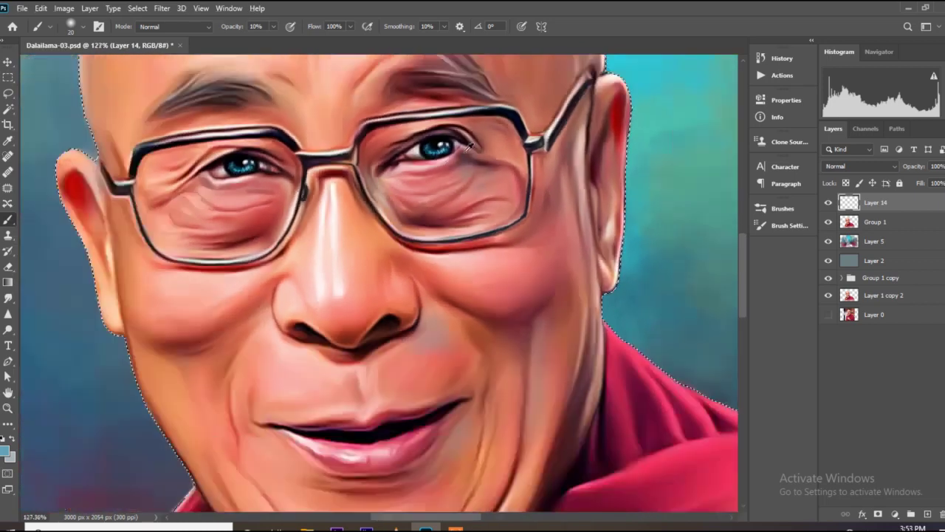
pyautogui.scroll(1, 413, 185)
pyautogui.scroll(-1, 354, 207)
pyautogui.scroll(1, 316, 227)
pyautogui.moveTo(316, 228)
pyautogui.mouseDown()
pyautogui.moveTo(279, 250)
pyautogui.moveTo(236, 221)
pyautogui.moveTo(224, 262)
pyautogui.moveTo(203, 271)
pyautogui.mouseUp()
pyautogui.scroll(-4, 229, 177)
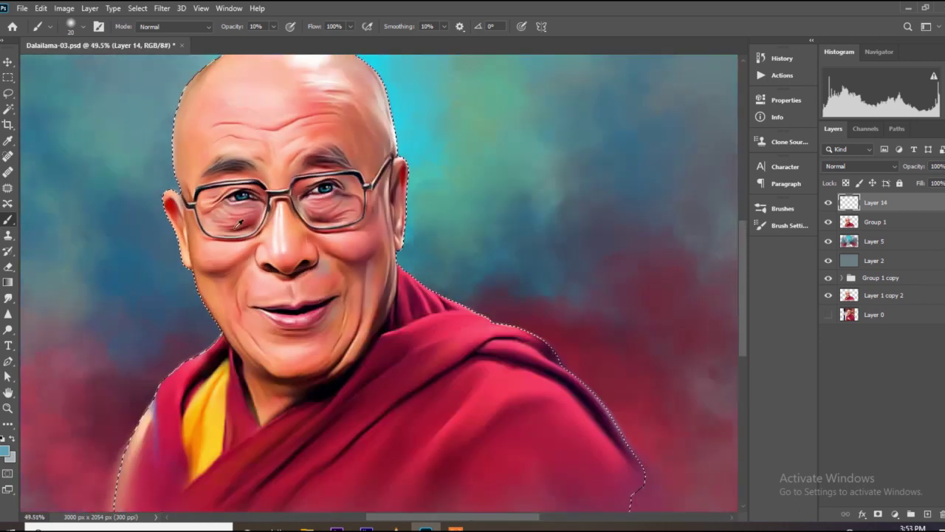
# Step: Brush faint teal tints onto the jawline, chin edge and the cheek below the glasses at about 35 to 50 px
pyautogui.scroll(3, 280, 159)
pyautogui.scroll(-2, 367, 165)
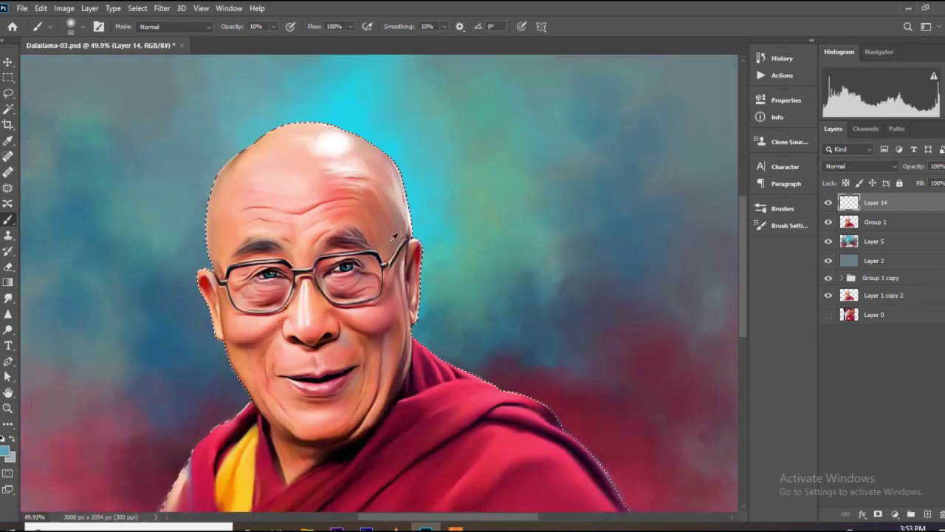
pyautogui.scroll(2, 407, 211)
pyautogui.scroll(-2, 352, 129)
pyautogui.scroll(2, 233, 118)
pyautogui.scroll(-2, 232, 118)
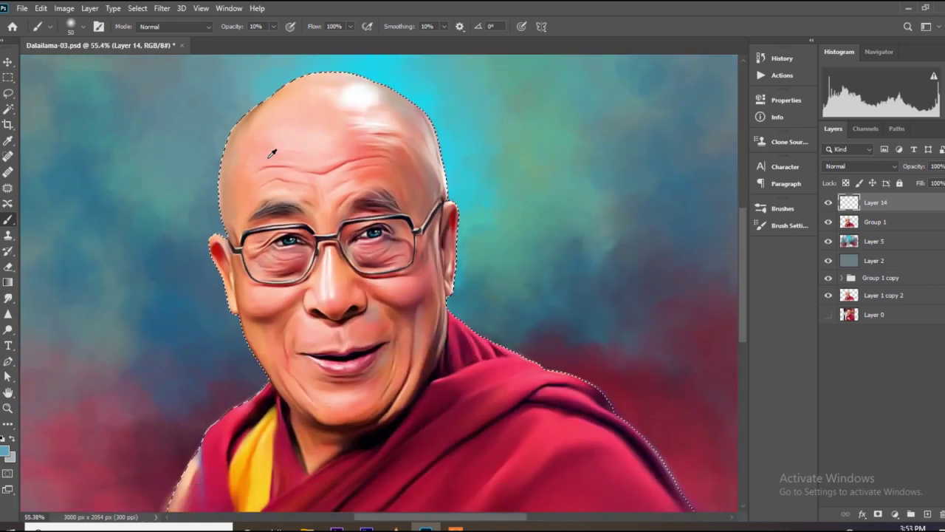
pyautogui.scroll(2, 373, 341)
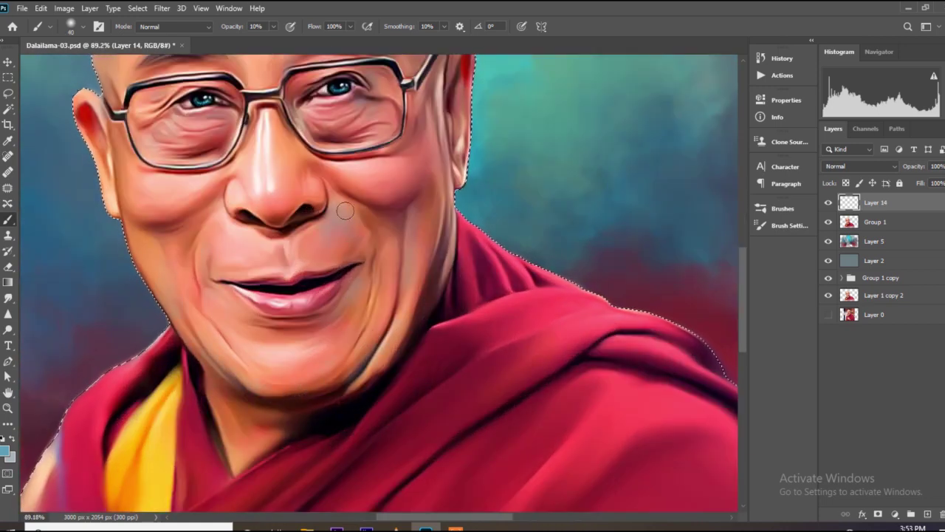
pyautogui.scroll(2, 345, 212)
pyautogui.scroll(-3, 354, 249)
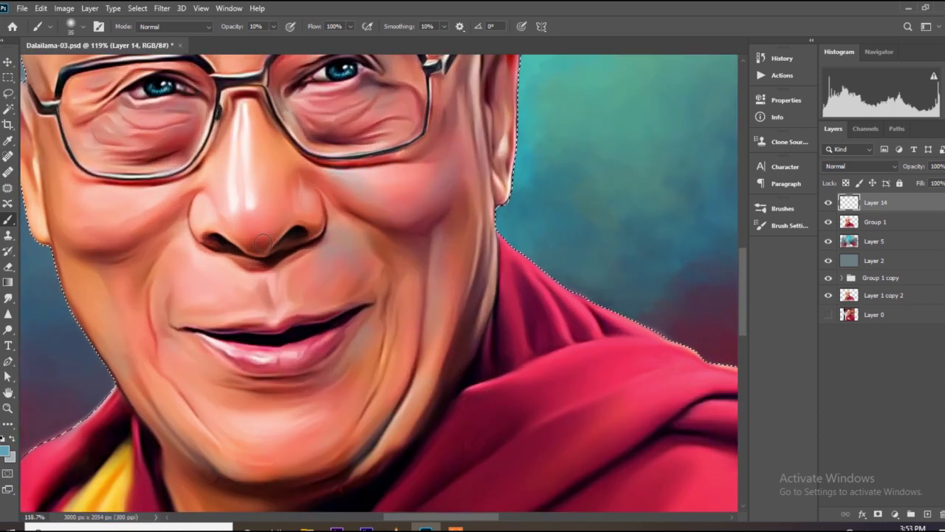
# Step: Soften the teal tints around the nose, mouth and cheek with a 50 px Eraser at 9% opacity and save the document
pyautogui.press('e')
pyautogui.scroll(2, 363, 235)
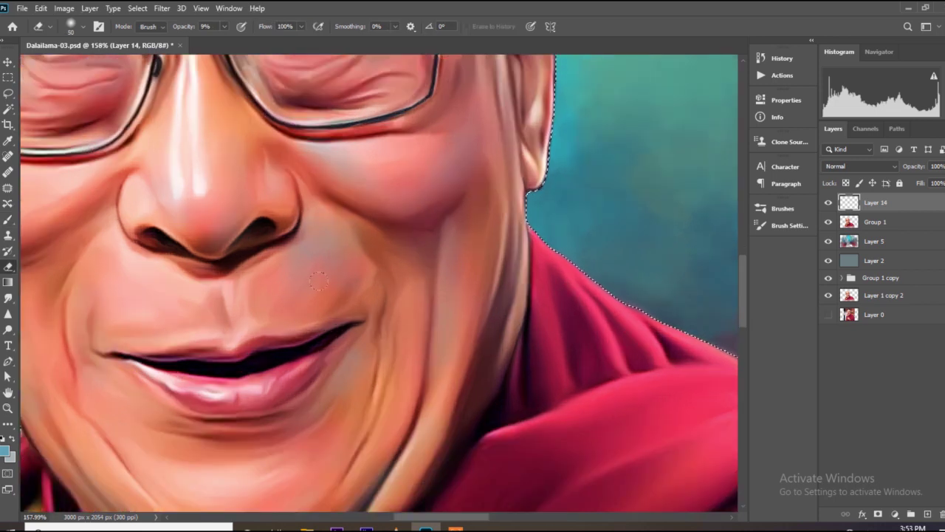
pyautogui.scroll(-3, 280, 283)
pyautogui.scroll(1, 332, 258)
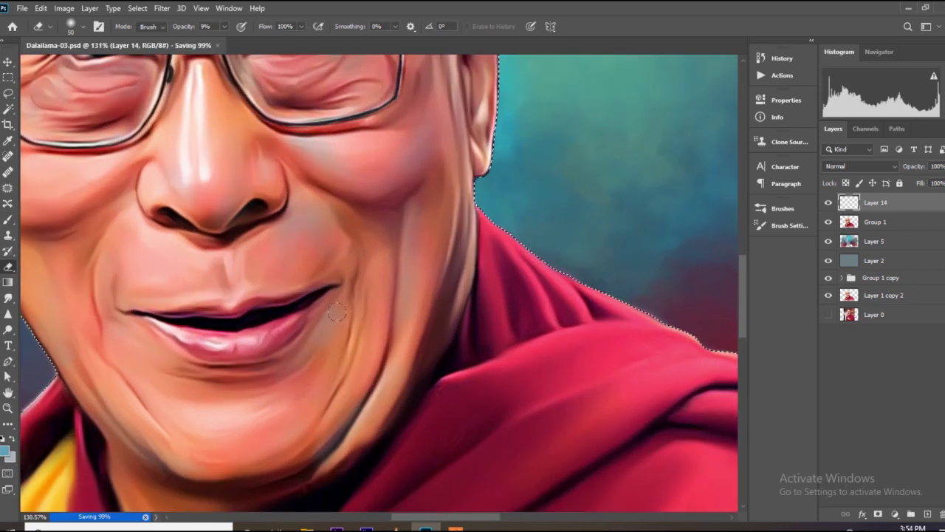
pyautogui.scroll(-3, 367, 246)
pyautogui.scroll(2, 333, 233)
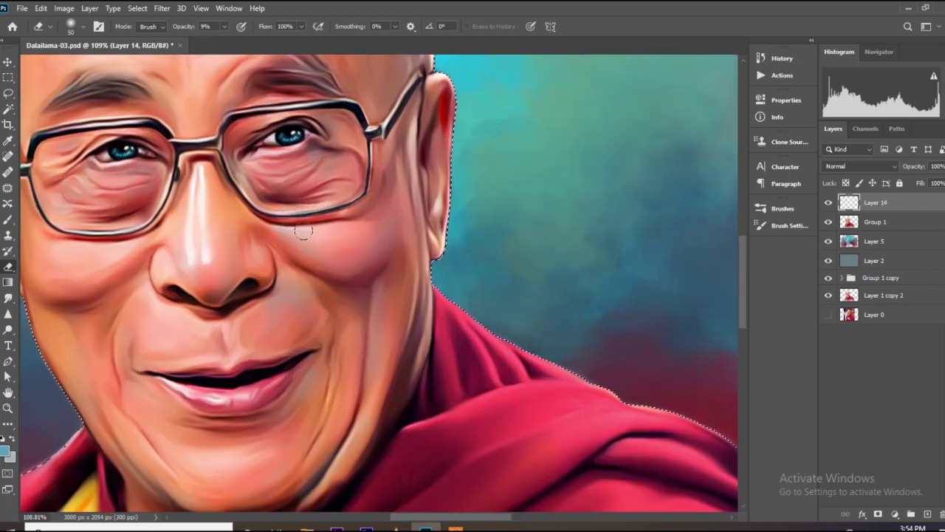
pyautogui.scroll(-3, 332, 232)
pyautogui.hotkey('ctrl', 's')
# Step: Set the foreground colour to light yellow-green, #b8c988
pyautogui.scroll(2, 178, 273)
pyautogui.click(4, 450)
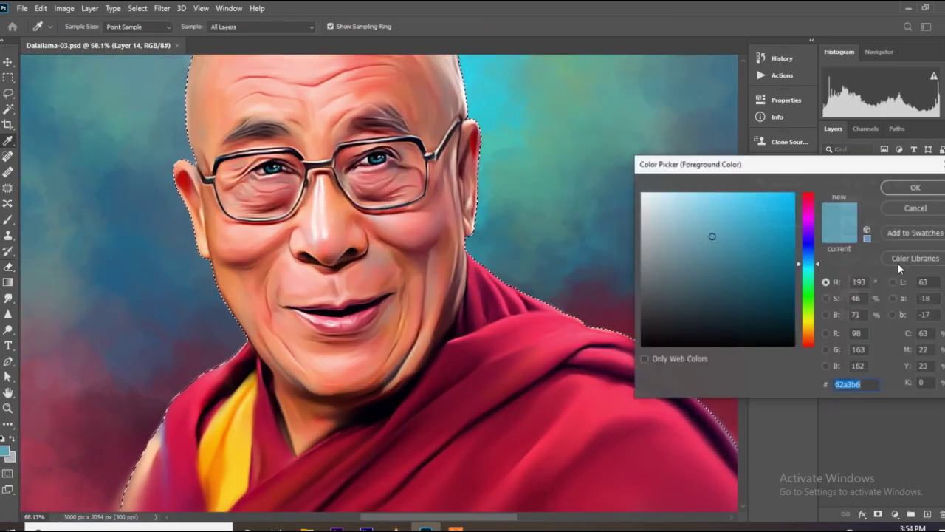
pyautogui.click(808, 319)
pyautogui.moveTo(685, 225); pyautogui.dragTo(690, 224)
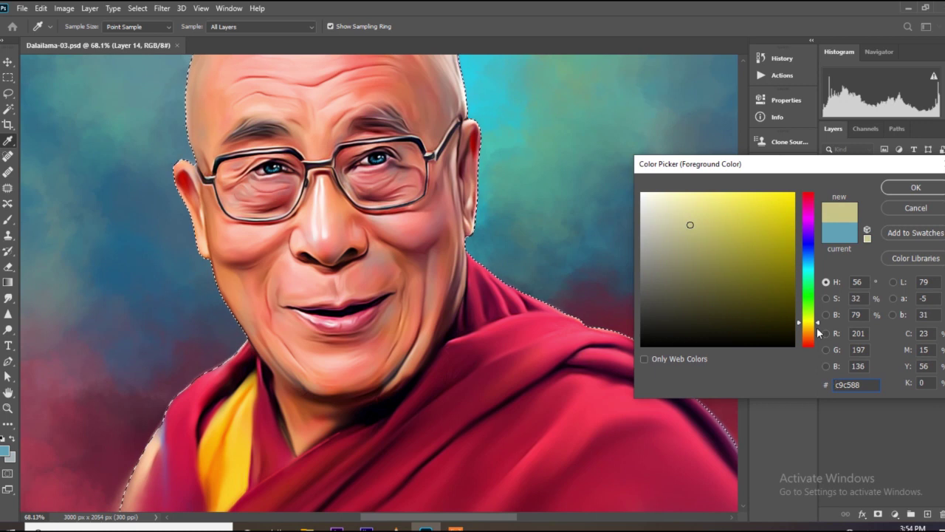
pyautogui.moveTo(809, 318); pyautogui.dragTo(808, 315)
pyautogui.click(914, 187)
# Step: Return to the Brush at 10% opacity and paint faint green tints on the side of the cheek and around the mouth and chin
pyautogui.scroll(4, 305, 268)
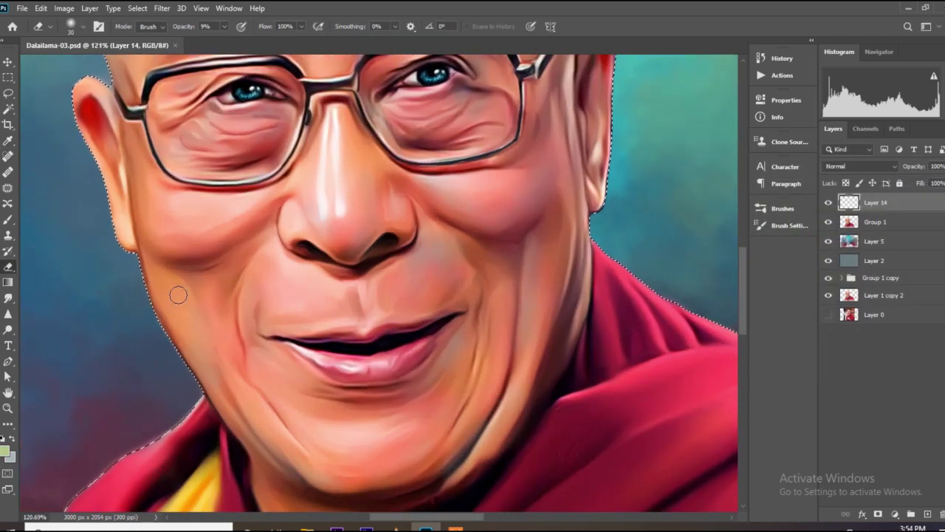
pyautogui.press(']')
pyautogui.press(']')
pyautogui.press(']')
pyautogui.moveTo(181, 287); pyautogui.dragTo(184, 289)
pyautogui.press('b')
pyautogui.scroll(-2, 177, 287)
pyautogui.scroll(2, 356, 255)
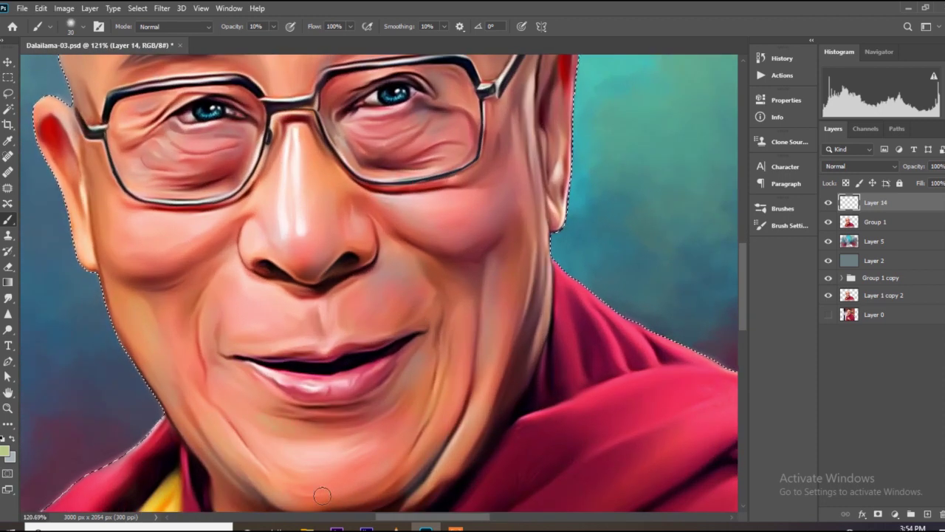
# Step: Paint faint green tints around the eyebrows, between the eyes and under the lower lids with a small soft brush
pyautogui.scroll(3, 377, 407)
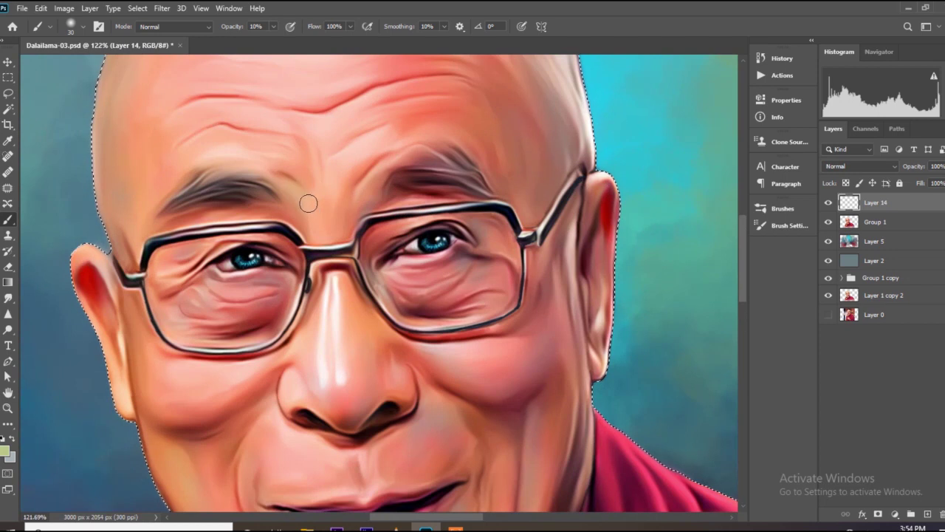
pyautogui.scroll(-2, 197, 158)
pyautogui.scroll(4, 185, 339)
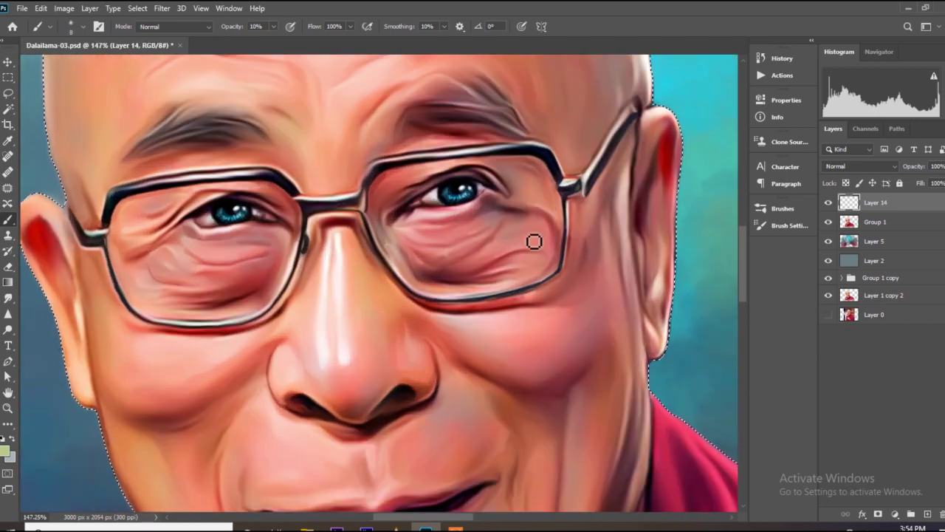
pyautogui.scroll(-3, 534, 241)
pyautogui.scroll(1, 506, 175)
pyautogui.scroll(-3, 507, 175)
pyautogui.scroll(4, 510, 185)
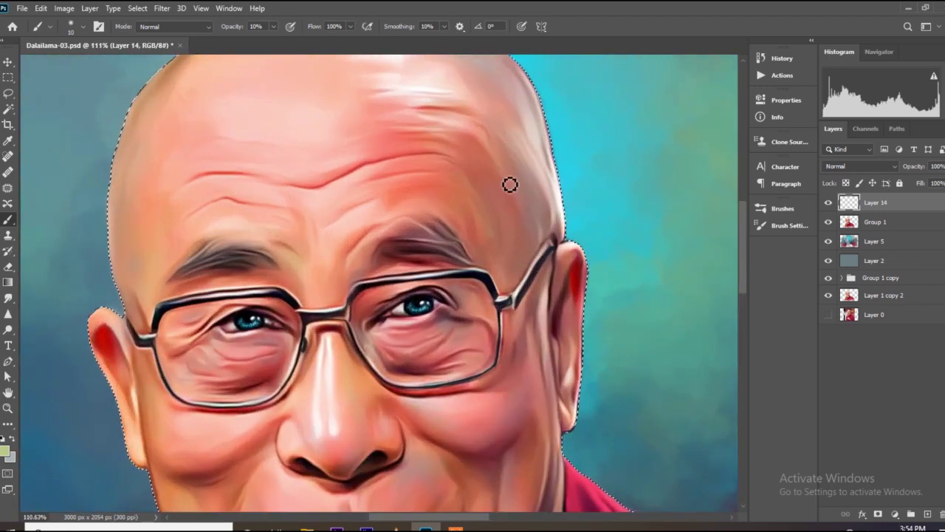
# Step: Add faint green tints to the forehead and temple at 35 px, reducing the brush for the area beside the glasses
pyautogui.scroll(-2, 507, 194)
pyautogui.scroll(1, 475, 127)
pyautogui.scroll(3, 344, 210)
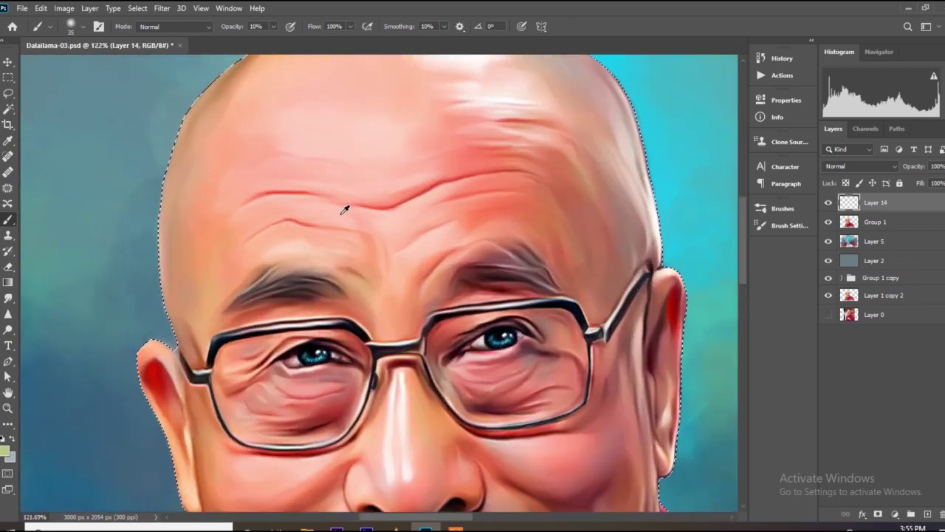
pyautogui.scroll(-3, 332, 222)
pyautogui.scroll(5, 457, 296)
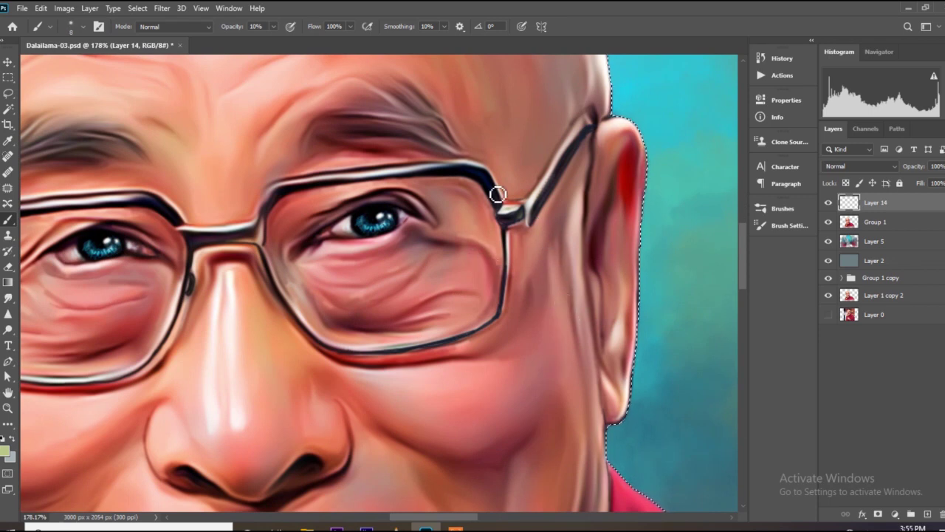
pyautogui.scroll(-5, 248, 221)
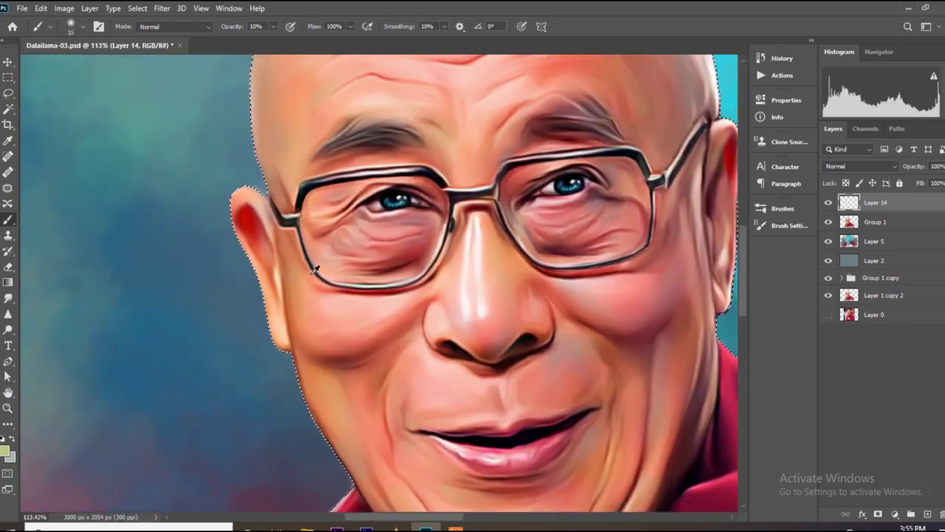
# Step: Tint the cheek and the skin around the mouth faintly green at 15 px and save the document
pyautogui.scroll(2, 423, 410)
pyautogui.scroll(3, 424, 411)
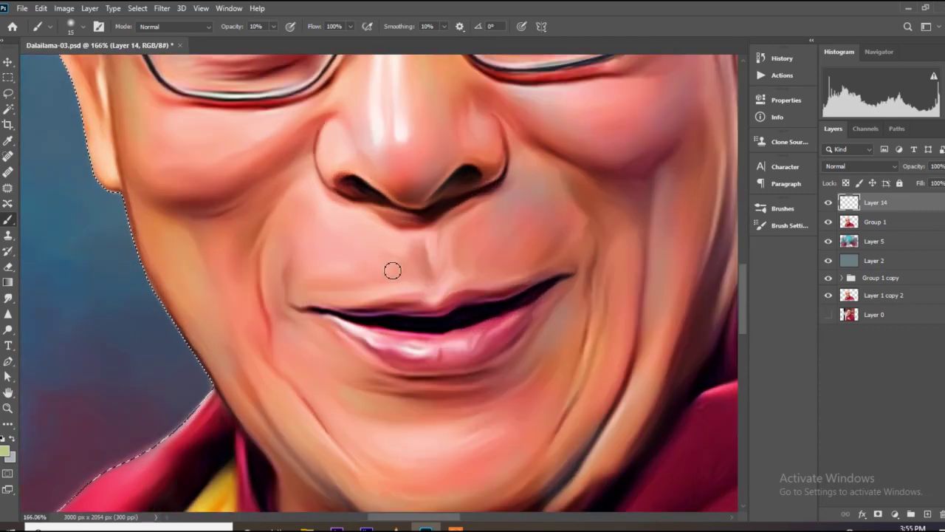
pyautogui.scroll(-4, 313, 388)
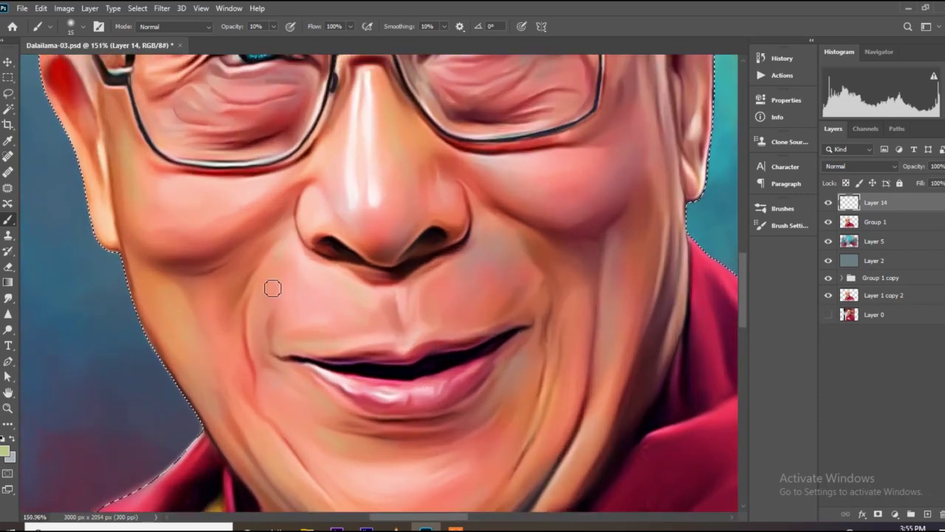
pyautogui.hotkey('ctrl', 's')
# Step: Set the foreground colour to light pink, #ebafd7, and return to the Brush
pyautogui.click(6, 450)
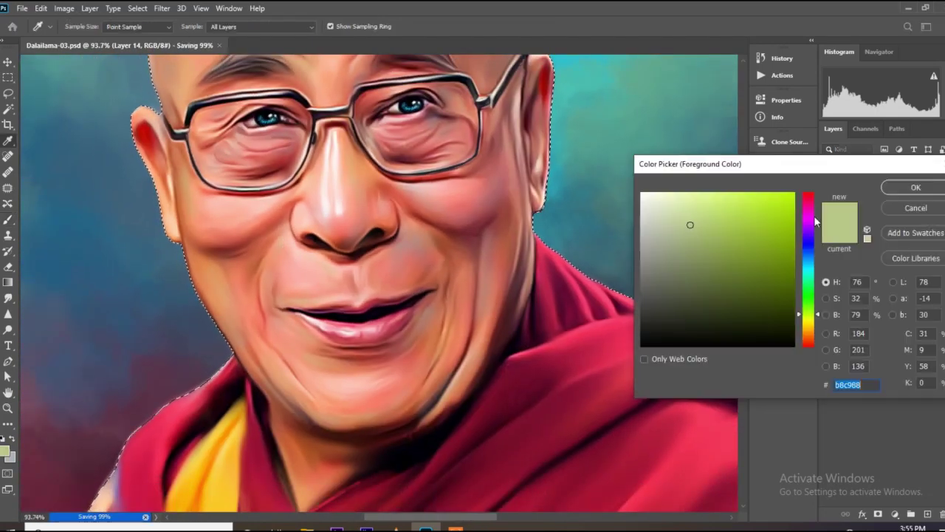
pyautogui.click(808, 221)
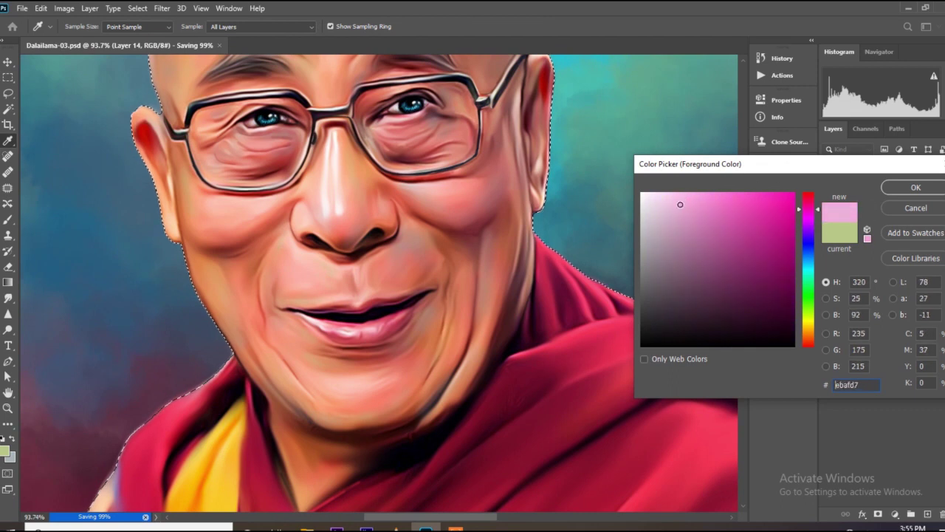
pyautogui.press('Return')
pyautogui.press('b')
# Step: Paint faint pink tints on the upper lip area and the groove beneath the nose with a small soft brush
pyautogui.scroll(3, 268, 267)
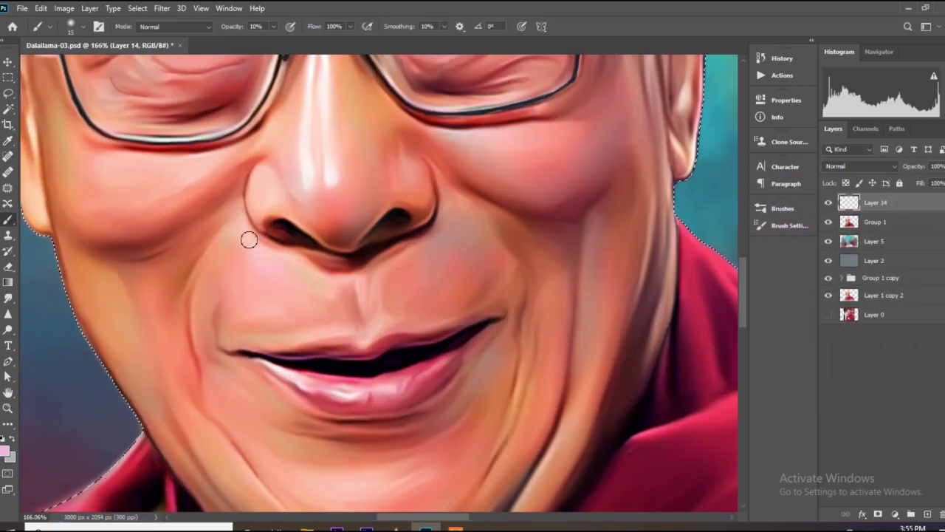
pyautogui.scroll(2, 371, 343)
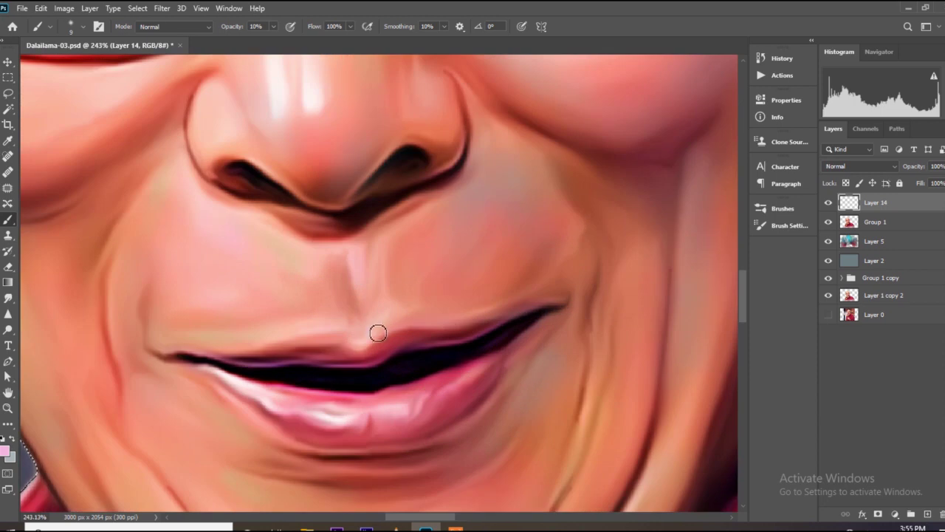
pyautogui.scroll(-2, 337, 313)
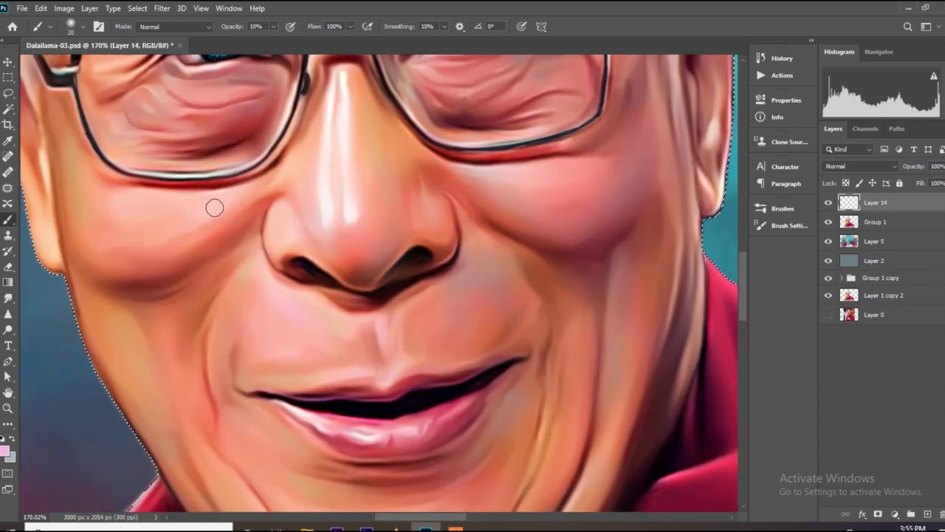
# Step: Brush faint pink tints under the eyes, between the eyebrows and across the forehead, enlarging the brush to 45 px for the forehead
pyautogui.scroll(-2, 349, 240)
pyautogui.scroll(3, 305, 219)
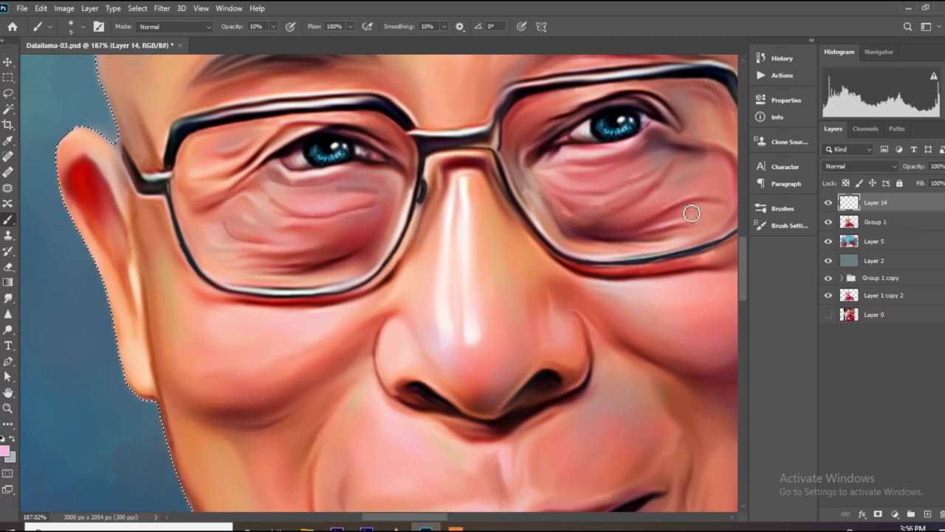
pyautogui.scroll(-3, 428, 136)
pyautogui.scroll(2, 392, 128)
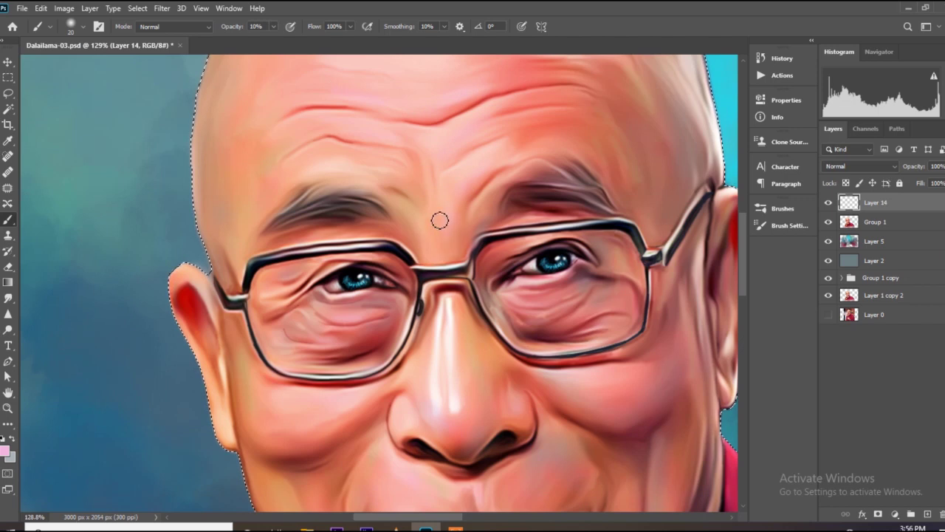
pyautogui.scroll(-3, 440, 220)
pyautogui.scroll(2, 403, 125)
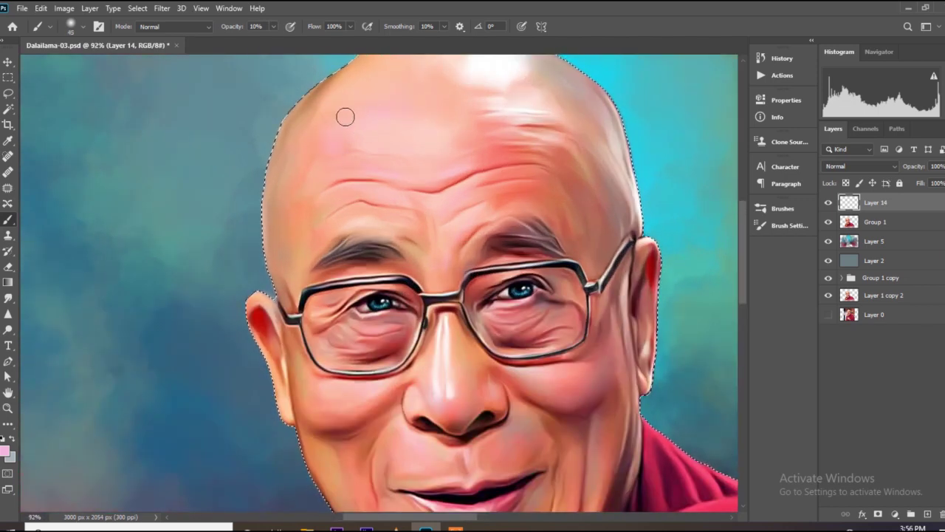
# Step: Add faint pink tints to the chin and neck with a 15 px brush and save the document
pyautogui.scroll(-3, 346, 116)
pyautogui.scroll(2, 453, 332)
pyautogui.scroll(2, 422, 325)
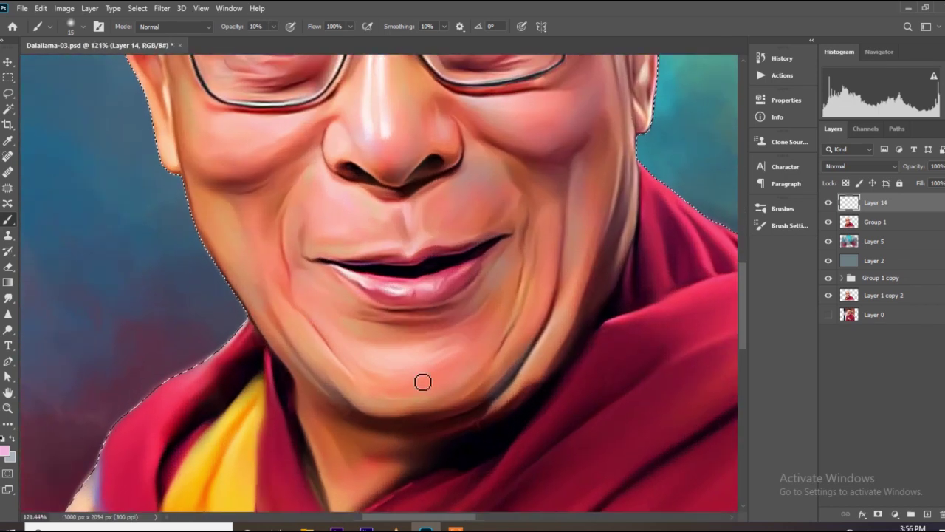
pyautogui.scroll(-3, 384, 364)
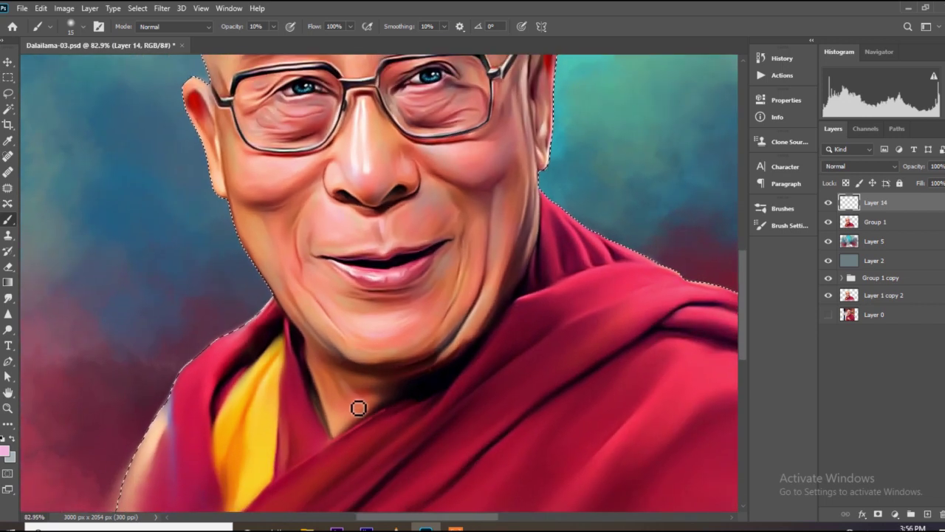
pyautogui.scroll(2, 323, 387)
pyautogui.scroll(-3, 356, 332)
pyautogui.hotkey('ctrl', 's')
# Step: Switch the foreground to light grey and paint soft highlights along the robe's folds, reducing the brush to 40 px
pyautogui.scroll(1, 501, 322)
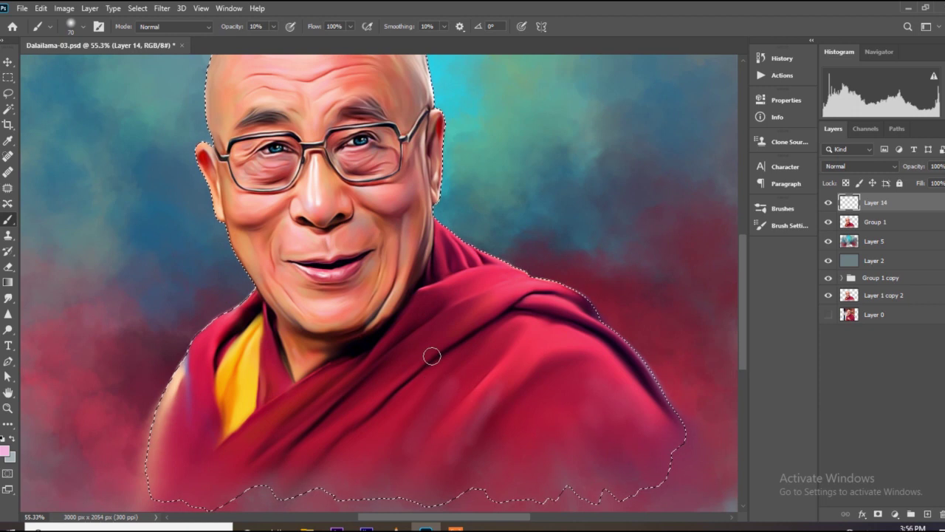
pyautogui.press('[')
pyautogui.press('[')
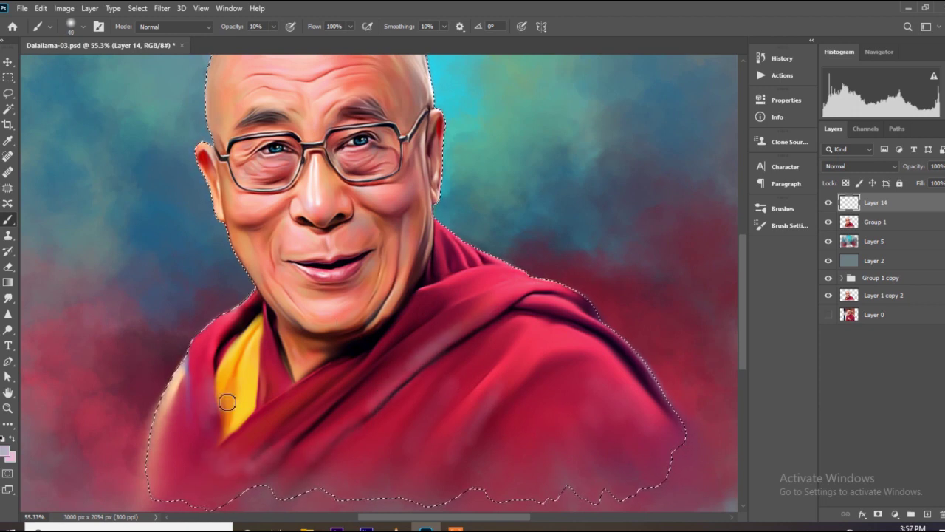
# Step: Paint faint light grey highlights around the ear and side of the face with a 20 px brush and save the document
pyautogui.scroll(1, 477, 302)
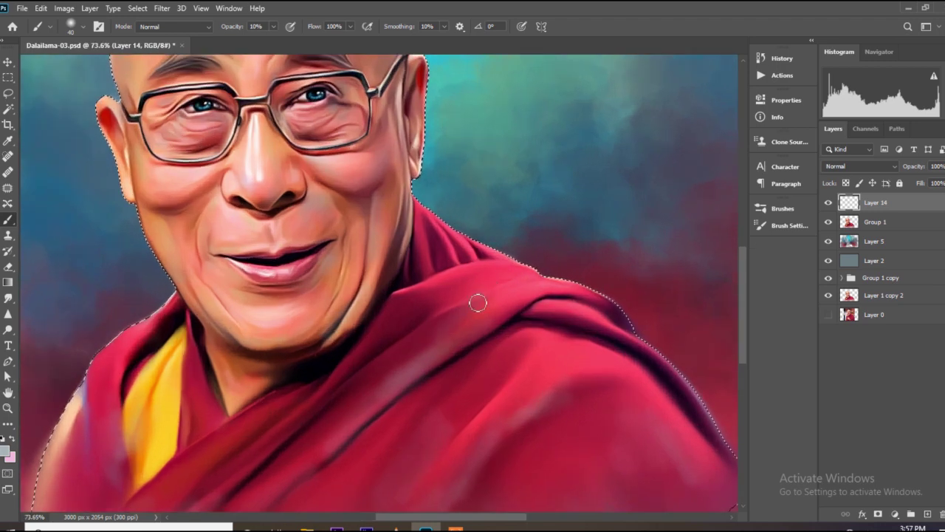
pyautogui.scroll(1, 428, 275)
pyautogui.press('[')
pyautogui.press('[')
pyautogui.scroll(-1, 445, 268)
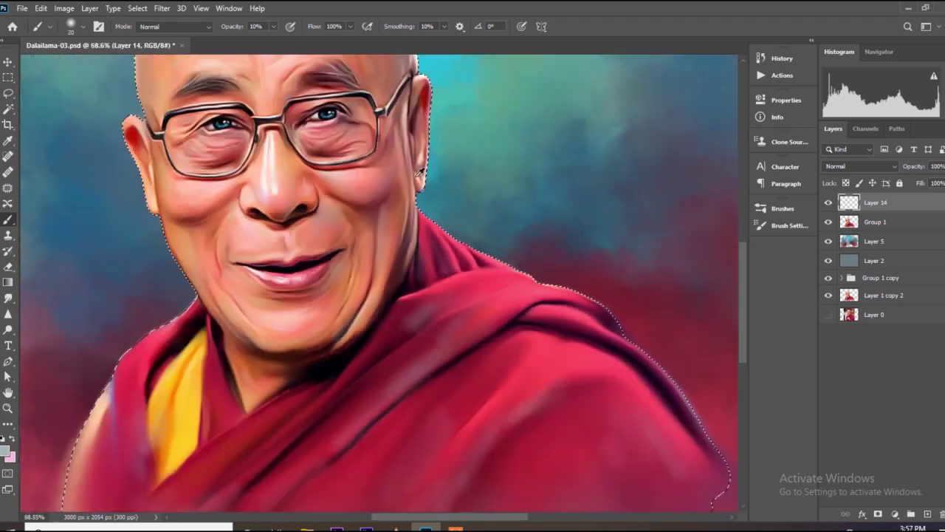
pyautogui.scroll(1, 421, 170)
pyautogui.scroll(-1, 390, 100)
pyautogui.scroll(1, 380, 195)
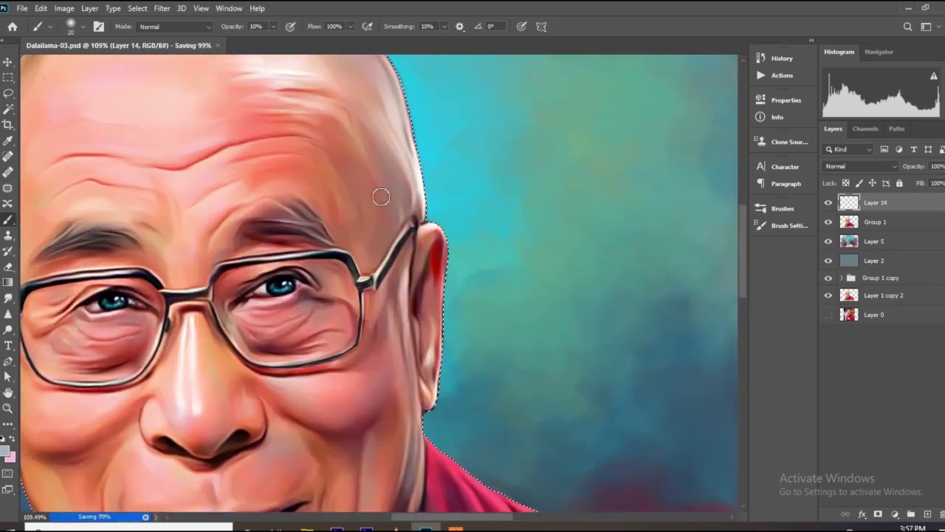
pyautogui.scroll(-2, 374, 169)
# Step: Set the foreground colour to a light golden yellow and reduce the brush to 15 px
pyautogui.click(5, 456)
pyautogui.click(808, 328)
pyautogui.click(739, 218)
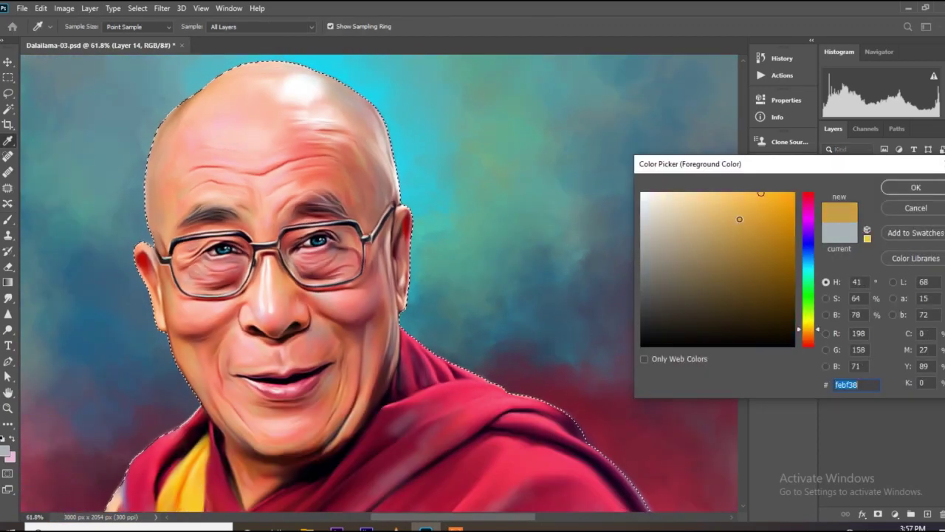
pyautogui.click(728, 203)
pyautogui.click(916, 187)
pyautogui.scroll(2, 412, 194)
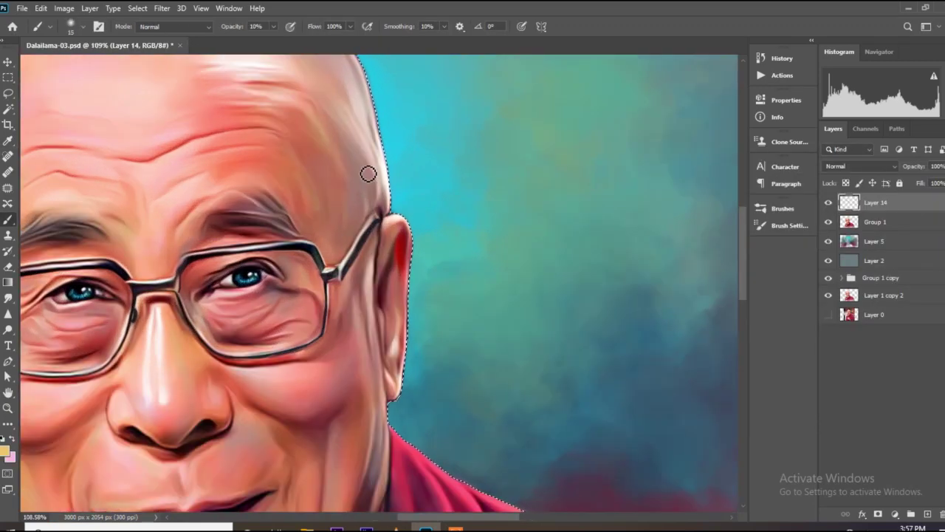
# Step: Brush faint golden tints over the face from the forehead to the chin with a 20 px brush
pyautogui.scroll(-2, 318, 170)
pyautogui.scroll(1, 276, 135)
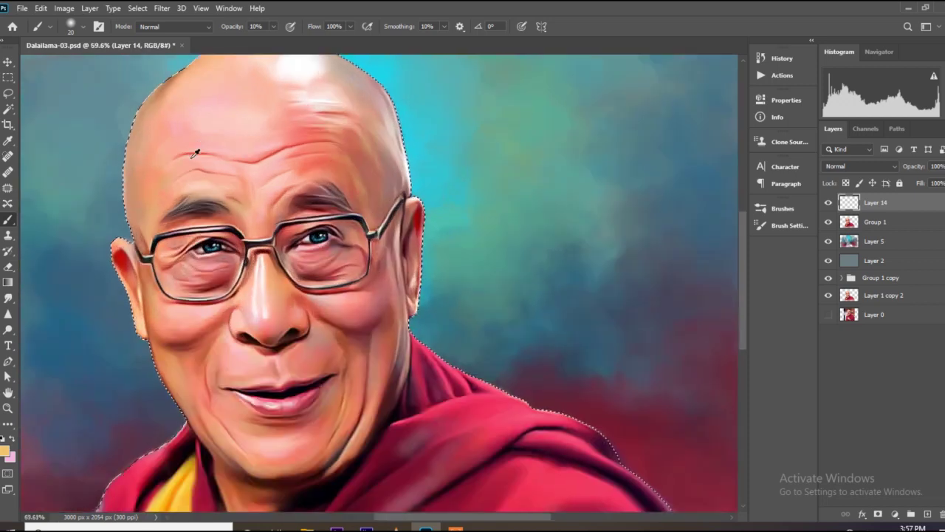
pyautogui.scroll(2, 147, 277)
pyautogui.scroll(-1, 222, 369)
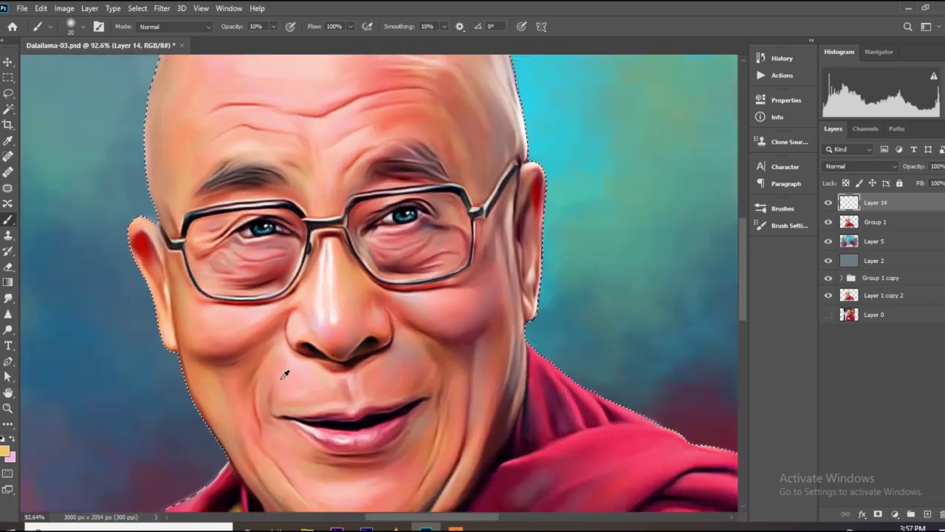
pyautogui.scroll(1, 285, 399)
pyautogui.scroll(-1, 310, 395)
pyautogui.scroll(1, 308, 458)
pyautogui.scroll(-1, 307, 450)
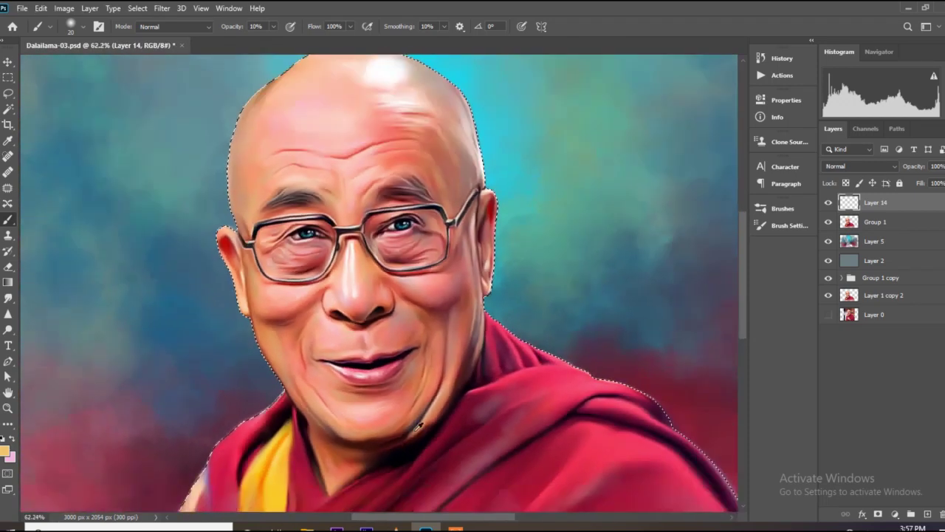
pyautogui.scroll(1, 308, 449)
pyautogui.scroll(-2, 308, 449)
pyautogui.scroll(1, 363, 328)
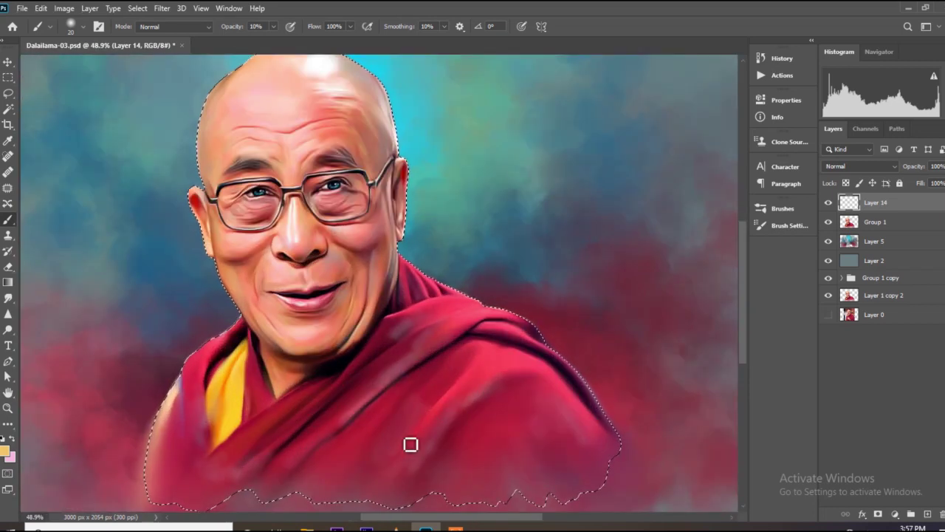
# Step: Enlarge the brush to 50 px, paint soft golden highlights along the robe's lower chest folds and save the document
pyautogui.press(']')
pyautogui.press(']')
pyautogui.press(']')
pyautogui.press(']')
pyautogui.press(']')
pyautogui.press(']')
pyautogui.moveTo(375, 427); pyautogui.dragTo(349, 451)
pyautogui.moveTo(430, 406); pyautogui.dragTo(406, 441)
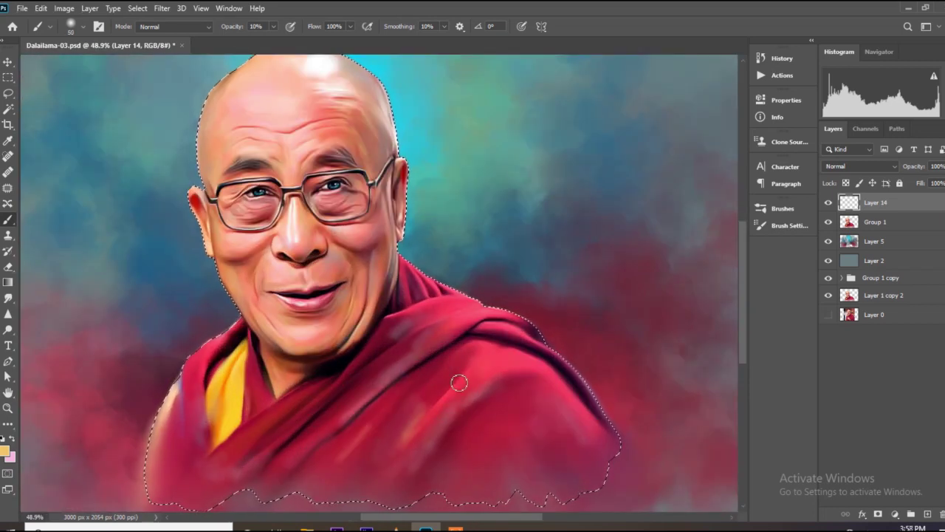
pyautogui.hotkey('ctrl', 's')
# Step: Set the foreground colour to pink #fb5cb2 and the brush size to 35 px
pyautogui.click(4, 450)
pyautogui.click(498, 349)
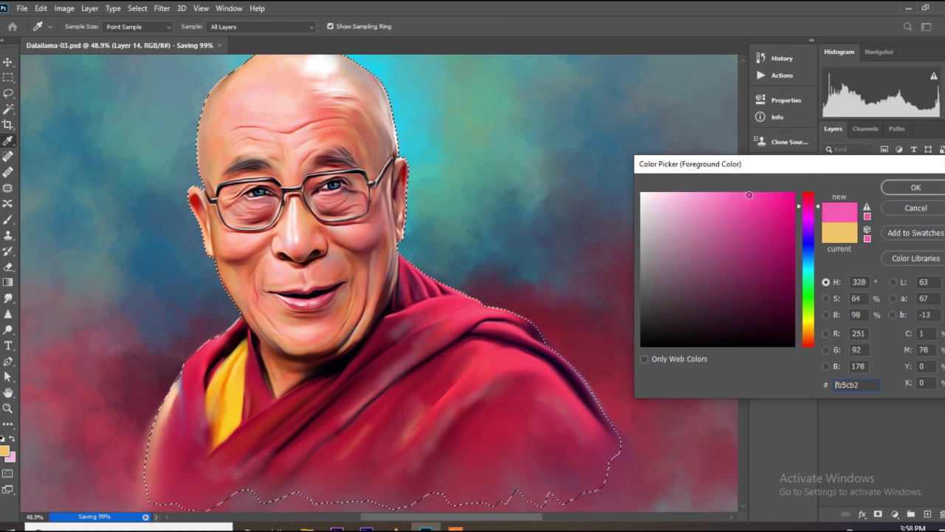
pyautogui.click(915, 187)
pyautogui.scroll(1, 496, 328)
pyautogui.scroll(-3, 501, 396)
pyautogui.scroll(1, 368, 278)
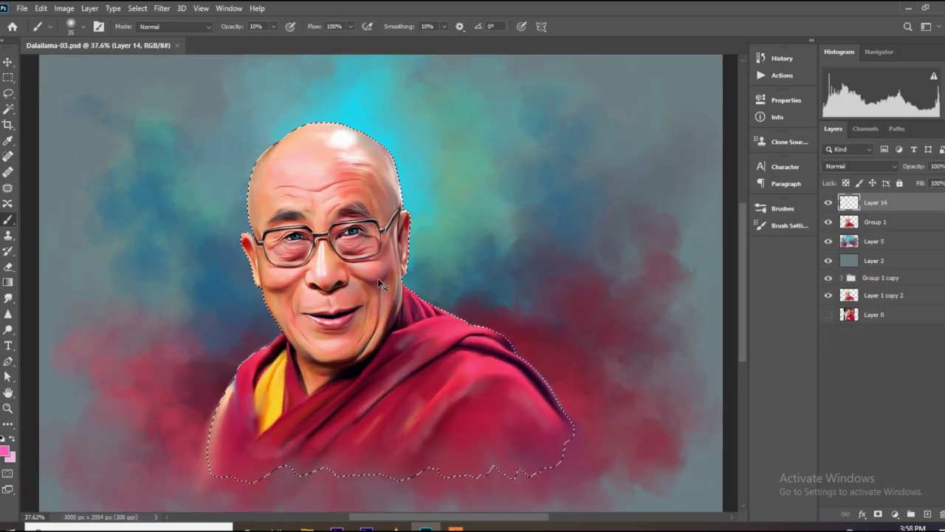
# Step: Deselect the figure and add a new empty layer above Layer 14
pyautogui.hotkey('ctrl', 'd')
pyautogui.scroll(-1, 384, 284)
pyautogui.scroll(1, 363, 281)
pyautogui.scroll(-1, 363, 281)
pyautogui.scroll(-1, 439, 281)
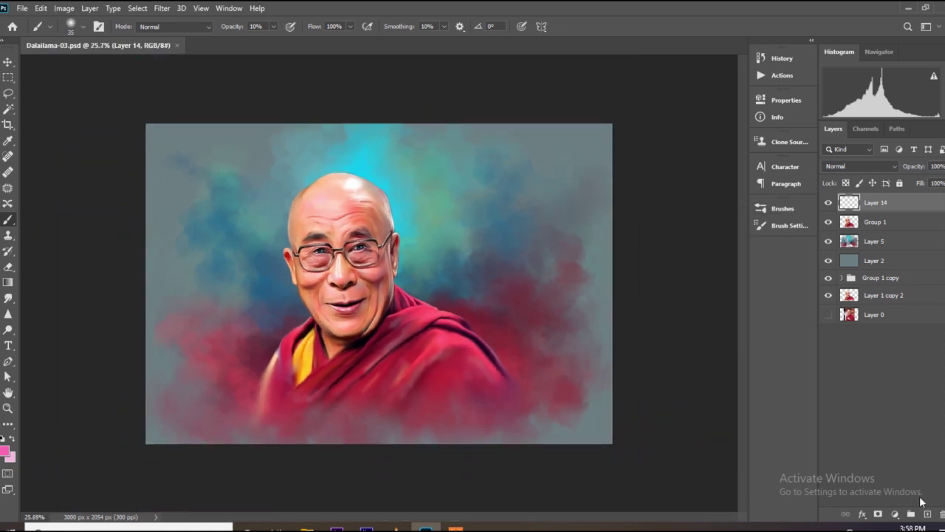
pyautogui.click(927, 515)
pyautogui.scroll(1, 379, 284)
pyautogui.click(64, 8)
pyautogui.moveTo(88, 42)
pyautogui.click(245, 41)
pyautogui.press('Return')
pyautogui.click(65, 8)
pyautogui.click(244, 35)
pyautogui.click(449, 198)
pyautogui.scroll(-1, 358, 164)
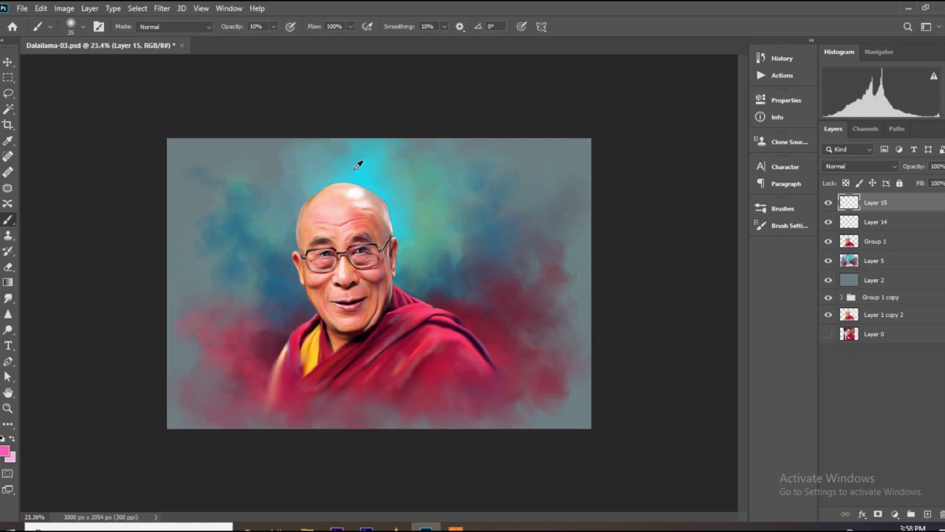
# Step: Add a Brightness/Contrast adjustment layer directly above Layer 14 with brightness -5
pyautogui.click(855, 219)
pyautogui.click(881, 223)
pyautogui.click(895, 515)
pyautogui.click(916, 336)
pyautogui.moveTo(677, 165); pyautogui.dragTo(675, 168)
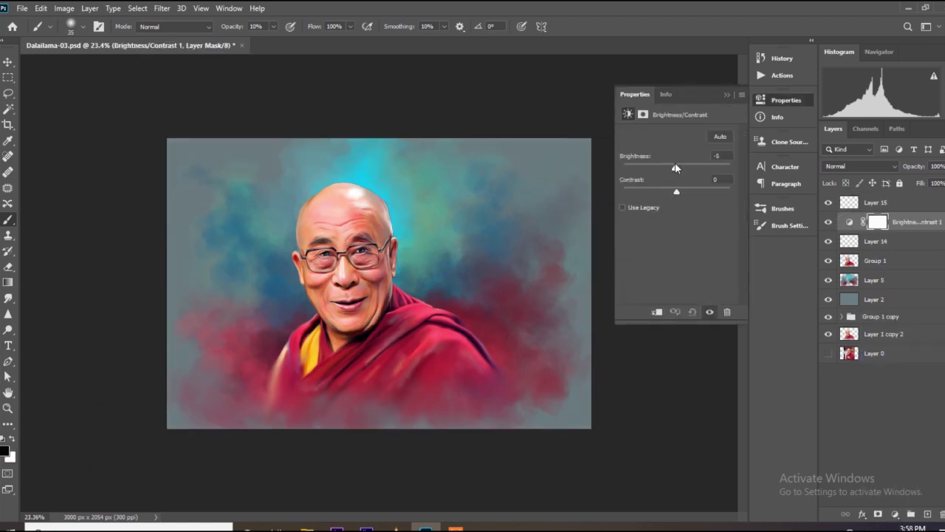
pyautogui.click(726, 94)
# Step: Set the adjustment layer's contrast to 31 and save the document
pyautogui.hotkey('ctrl', '+')
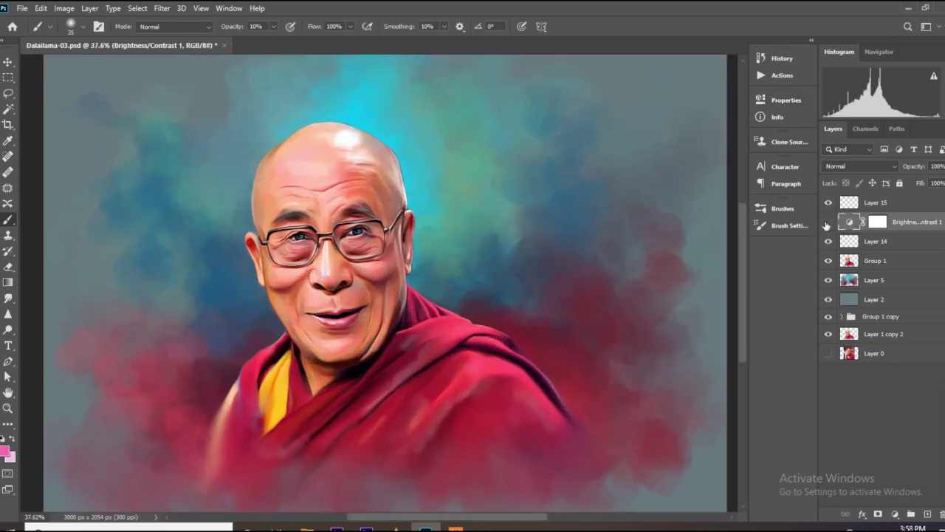
pyautogui.scroll(-2, 450, 170)
pyautogui.doubleClick(851, 221)
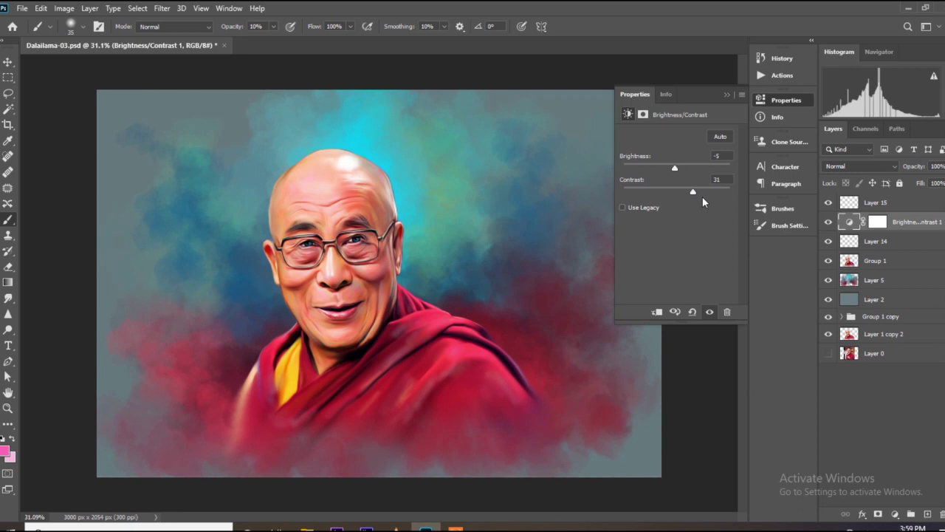
pyautogui.click(727, 94)
pyautogui.scroll(1, 512, 236)
pyautogui.click(917, 207)
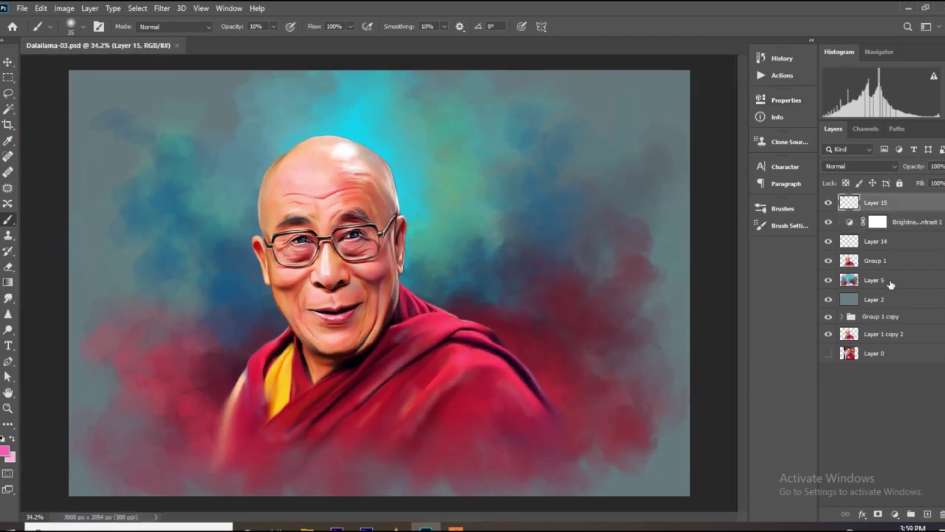
# Step: Try grouping Layer 14 with Group 1, copying the group below Layer 2 and merging the original, and undo it
pyautogui.click(884, 242)
pyautogui.keyDown('shift'); pyautogui.click(877, 261); pyautogui.keyUp('shift')
pyautogui.hotkey('ctrl', 'g')
pyautogui.moveTo(879, 242); pyautogui.dragTo(886, 286)
pyautogui.click(887, 293)
pyautogui.rightClick(875, 242)
pyautogui.click(783, 426)
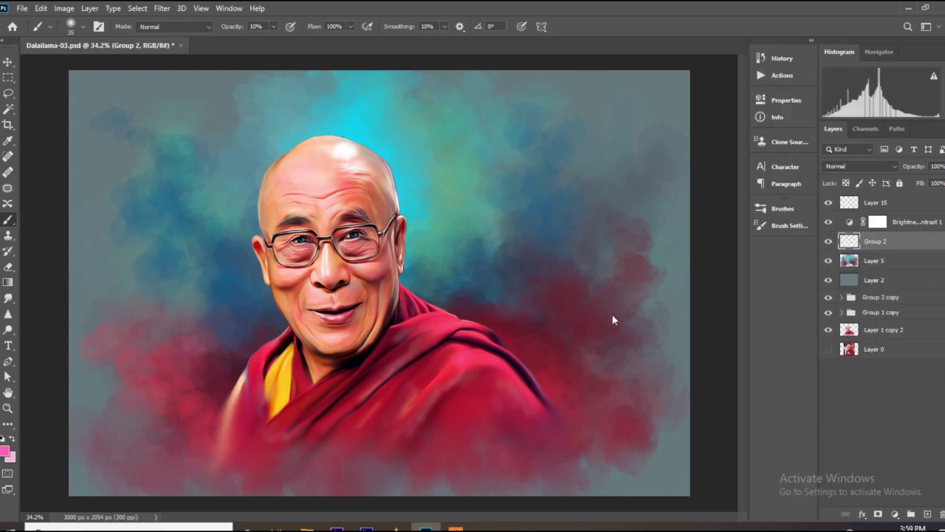
pyautogui.click(887, 206)
pyautogui.press('Delete')
pyautogui.press('d')
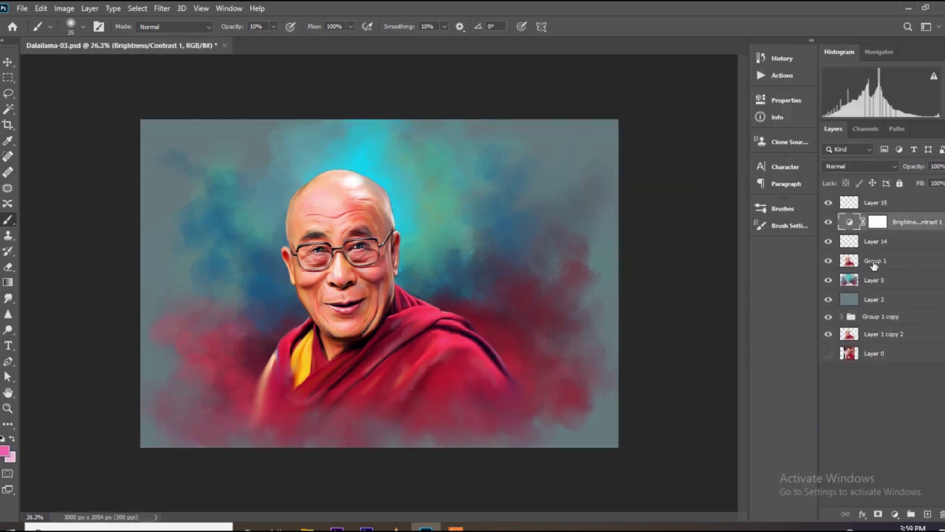
# Step: Group Layer 14 with Group 1 and place a backup copy of the group below Layer 2
pyautogui.keyDown('shift'); pyautogui.click(874, 265); pyautogui.keyUp('shift')
pyautogui.click(878, 244)
pyautogui.keyDown('shift'); pyautogui.click(880, 262); pyautogui.keyUp('shift')
pyautogui.hotkey('ctrl', 'g')
pyautogui.moveTo(878, 244); pyautogui.dragTo(885, 286)
# Step: Merge the original Group 2 above Layer 5 into a single layer
pyautogui.rightClick(878, 242)
pyautogui.click(793, 427)
pyautogui.scroll(-2, 534, 266)
pyautogui.scroll(3, 535, 263)
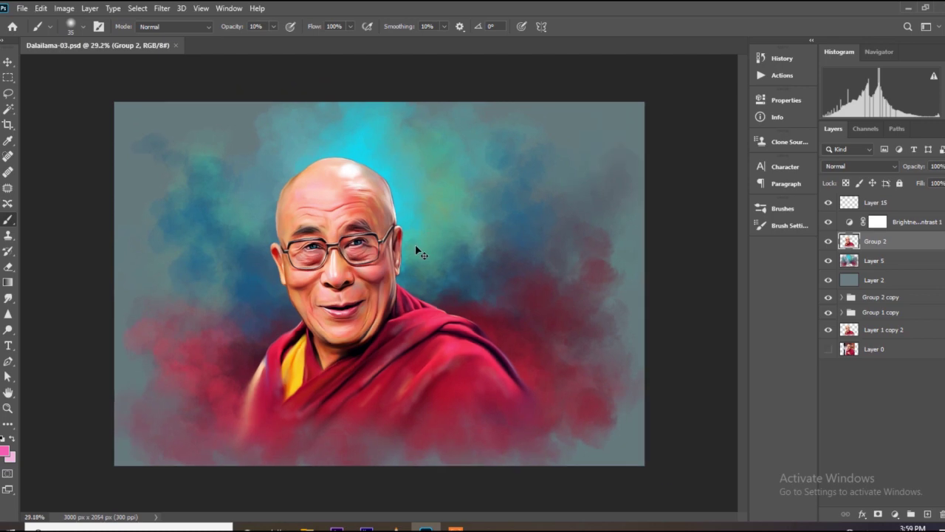